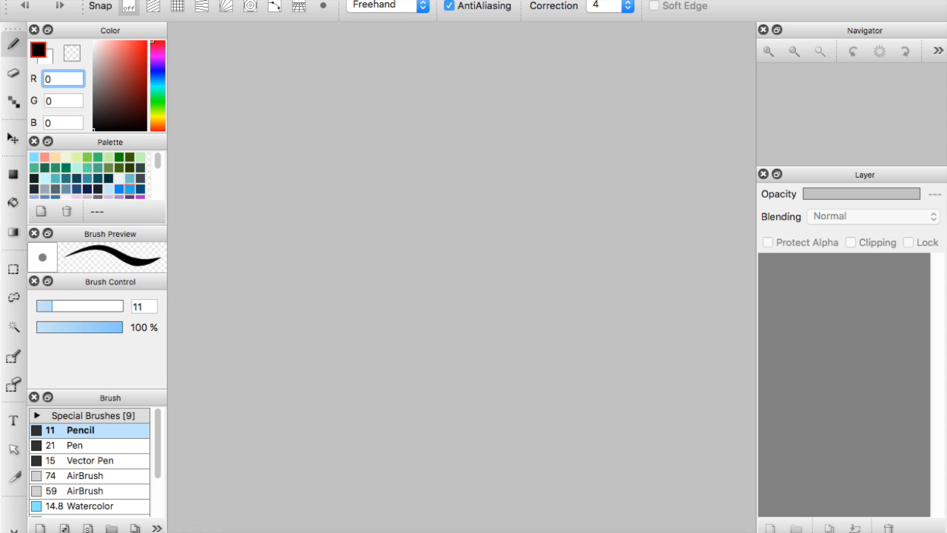
- Switch to the browser and look through the FireAlpaca website's download links, sponsors and feature descriptions
{"action": "left_click", "coordinate": [239, 527]}
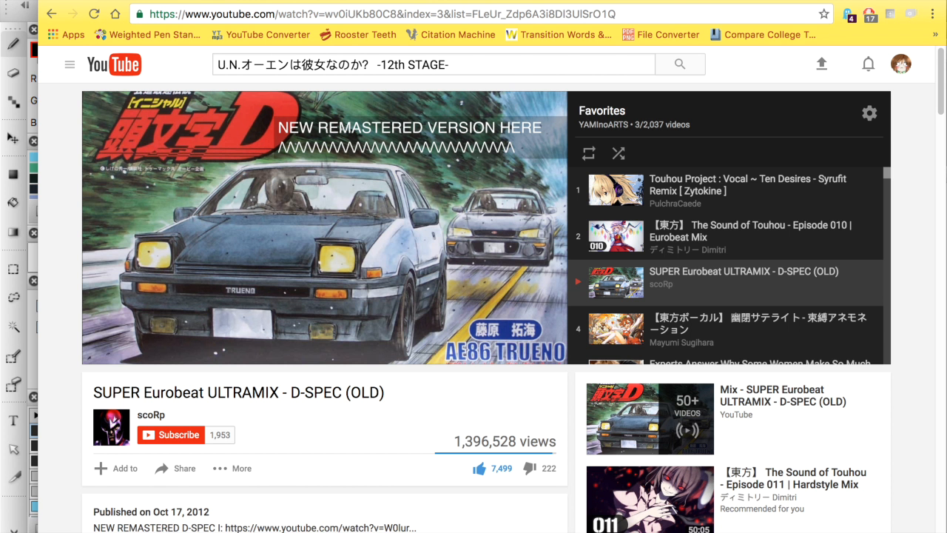
{"action": "left_click", "coordinate": [503, 1]}
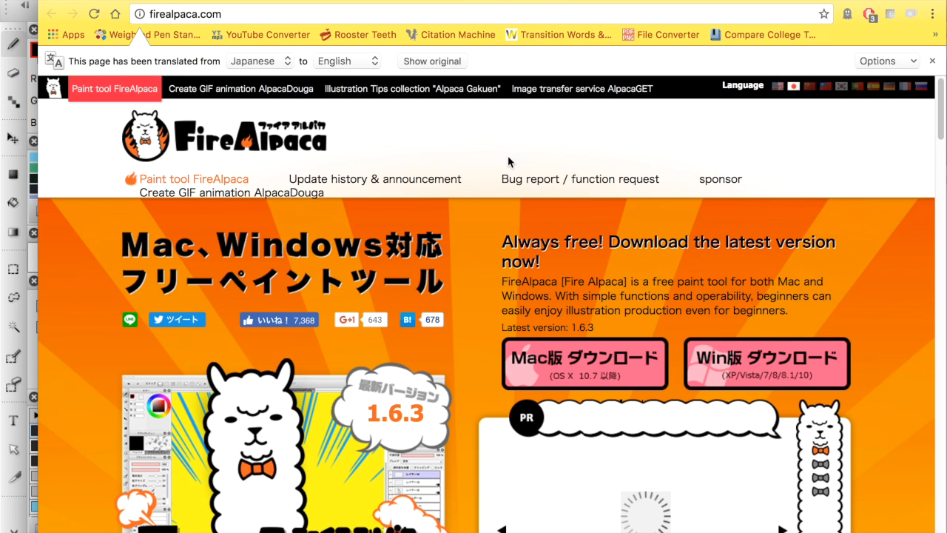
{"action": "scroll", "coordinate": [495, 322], "scroll_direction": "down", "scroll_amount": 2}
{"action": "scroll", "coordinate": [491, 343], "scroll_direction": "up", "scroll_amount": 2}
{"action": "scroll", "coordinate": [477, 316], "scroll_direction": "down", "scroll_amount": 1}
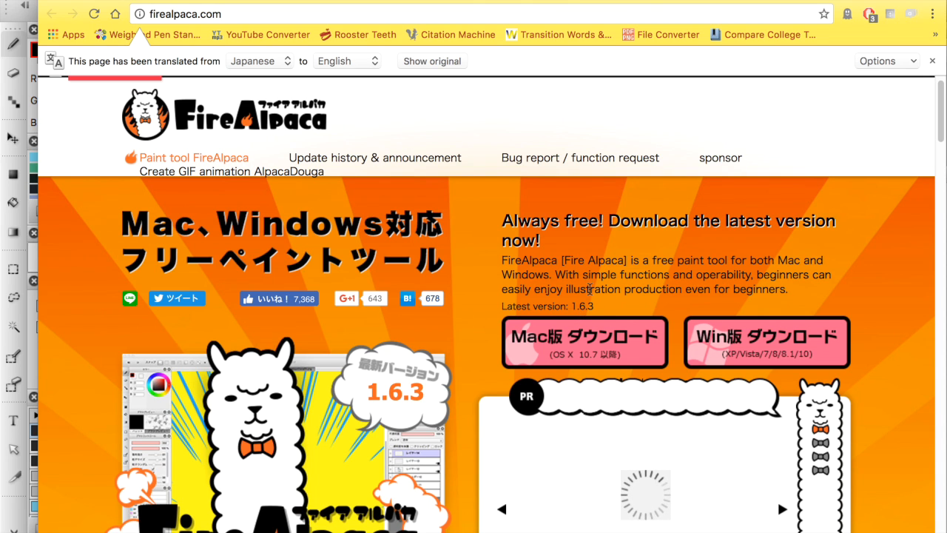
{"action": "scroll", "coordinate": [473, 304], "scroll_direction": "down", "scroll_amount": 5}
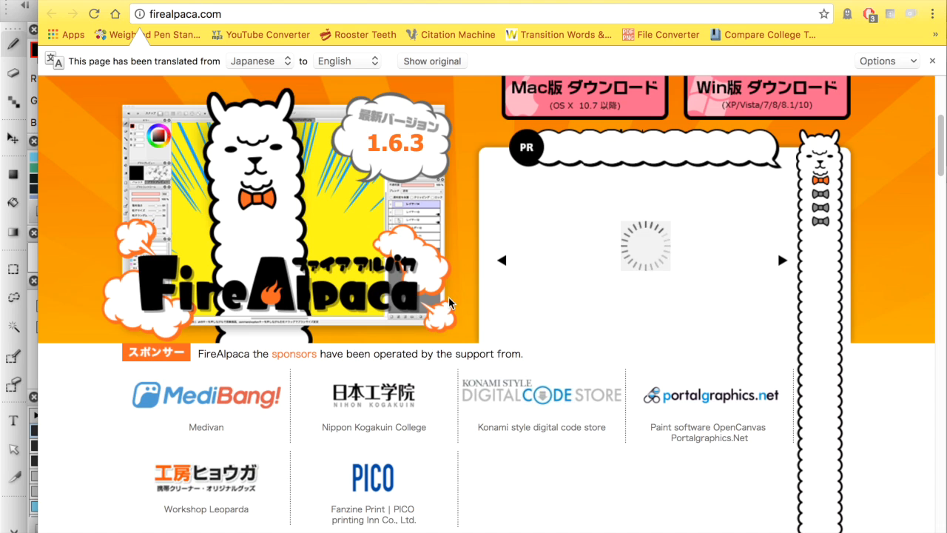
{"action": "scroll", "coordinate": [446, 297], "scroll_direction": "down", "scroll_amount": 3}
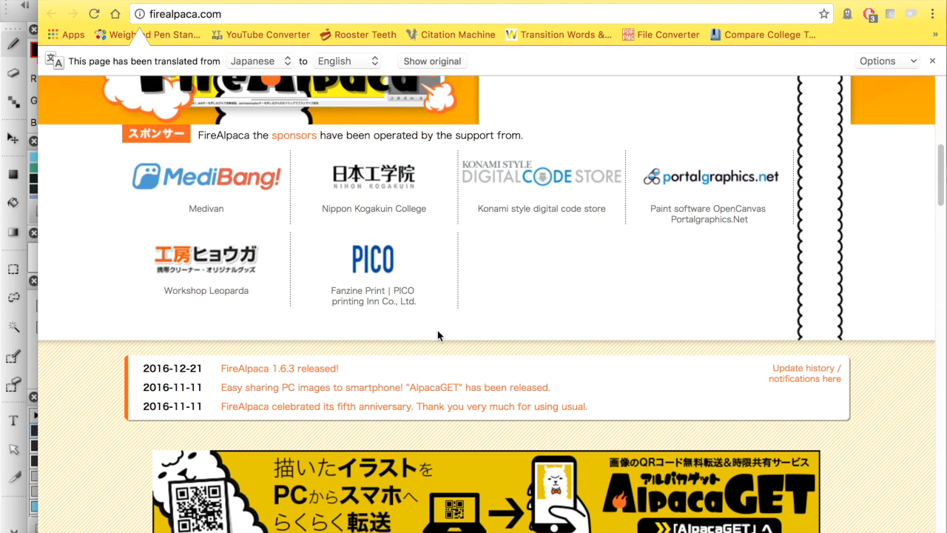
{"action": "scroll", "coordinate": [429, 333], "scroll_direction": "down", "scroll_amount": 9}
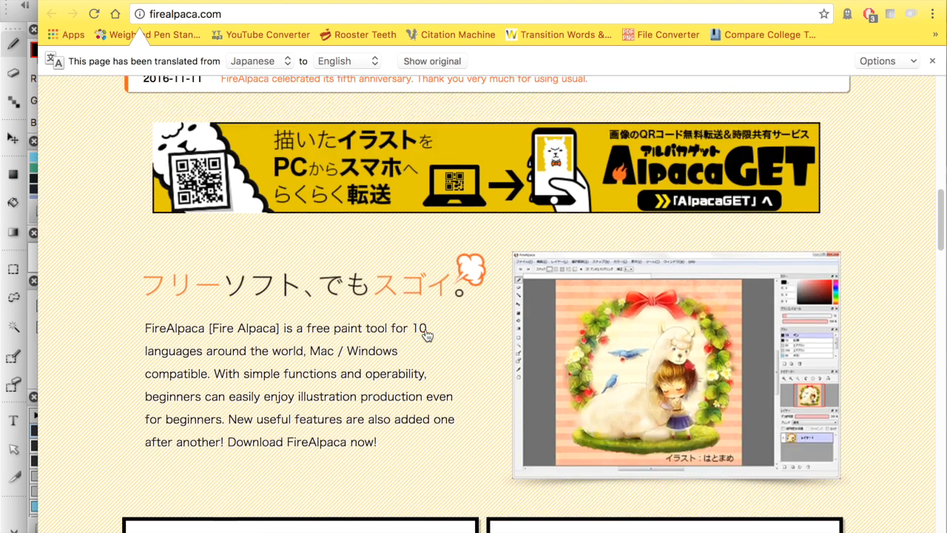
{"action": "scroll", "coordinate": [427, 335], "scroll_direction": "down", "scroll_amount": 6}
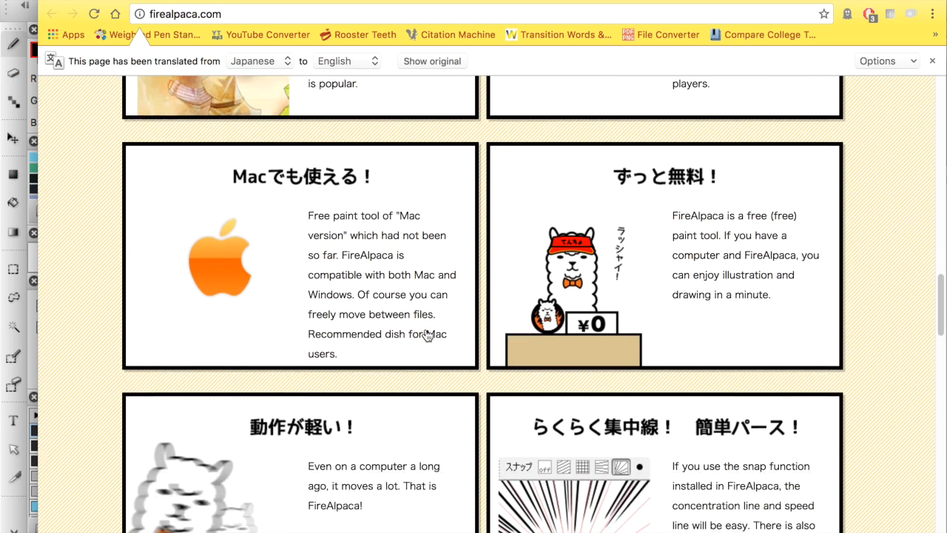
{"action": "scroll", "coordinate": [427, 335], "scroll_direction": "down", "scroll_amount": 3}
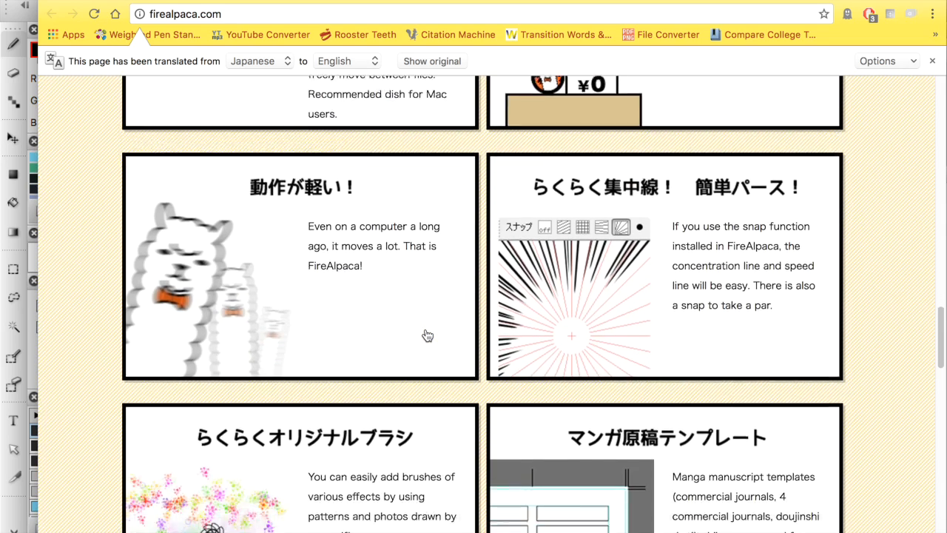
{"action": "scroll", "coordinate": [427, 335], "scroll_direction": "down", "scroll_amount": 2}
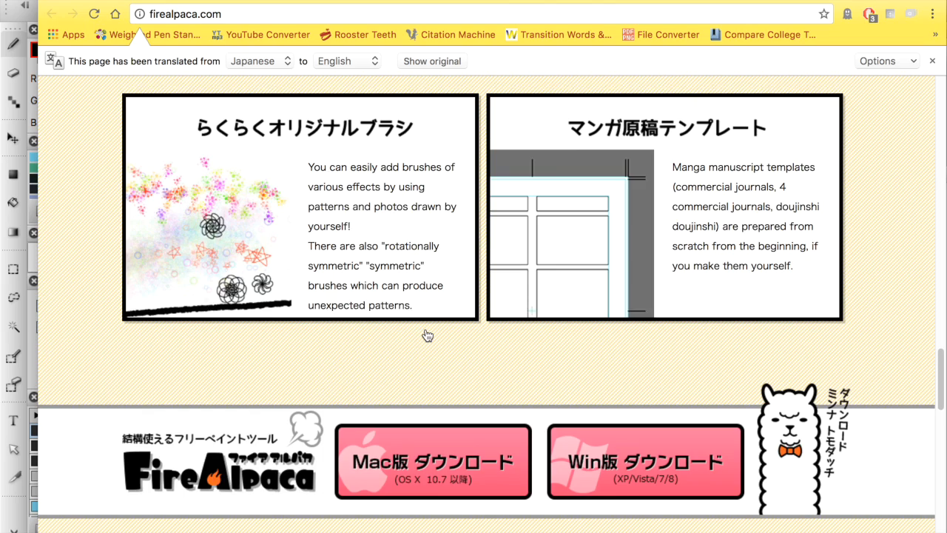
{"action": "scroll", "coordinate": [427, 335], "scroll_direction": "down", "scroll_amount": 5}
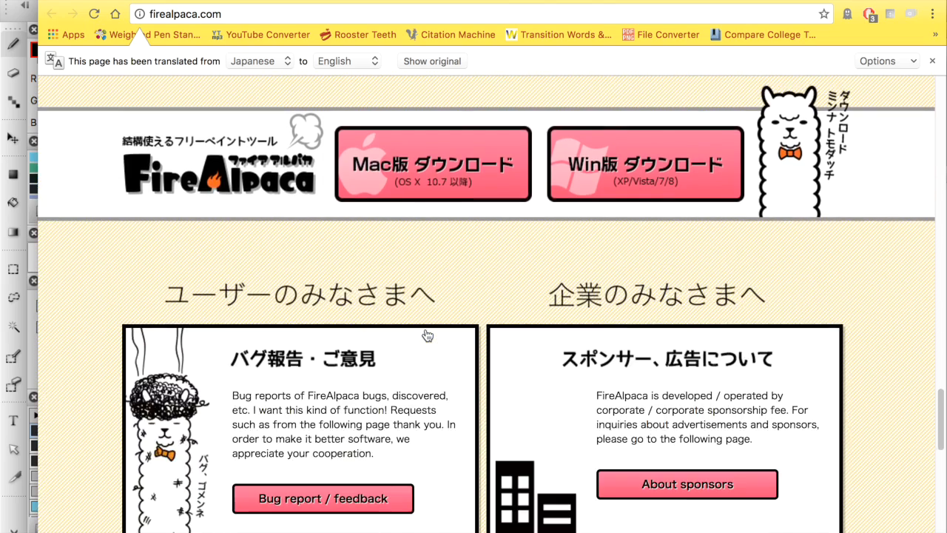
{"action": "scroll", "coordinate": [427, 335], "scroll_direction": "up", "scroll_amount": 20}
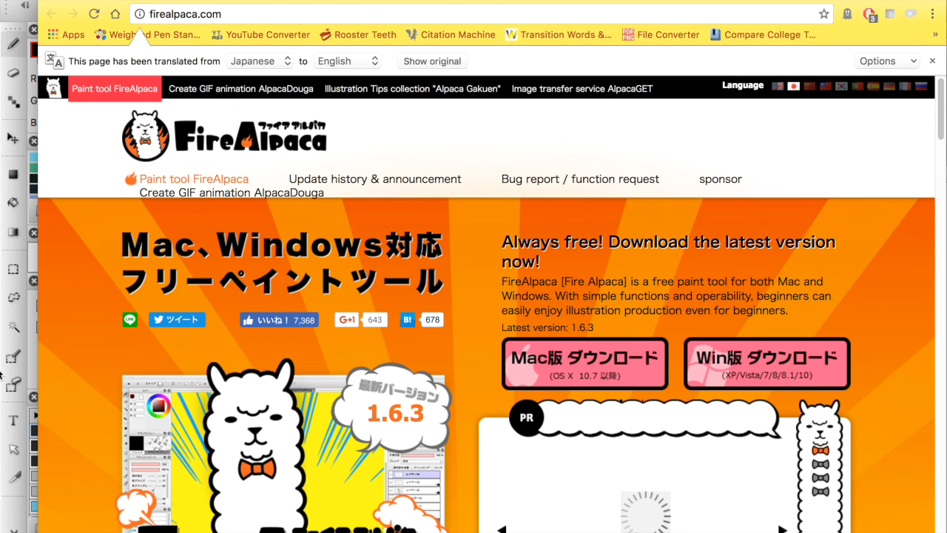
- Switch back to FireAlpaca and open the settings for a new image
{"action": "left_click", "coordinate": [6, 501]}
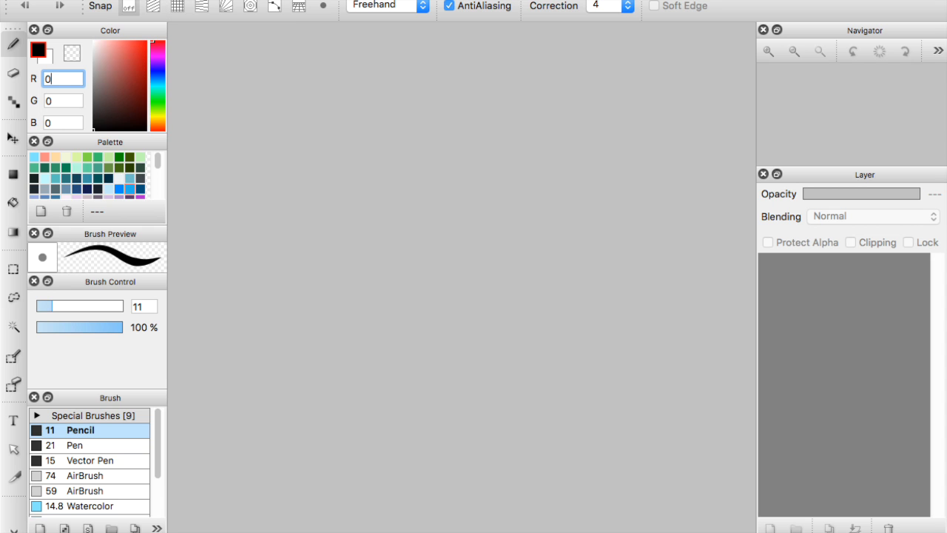
{"action": "left_click", "coordinate": [95, 0]}
{"action": "left_click", "coordinate": [111, 0]}
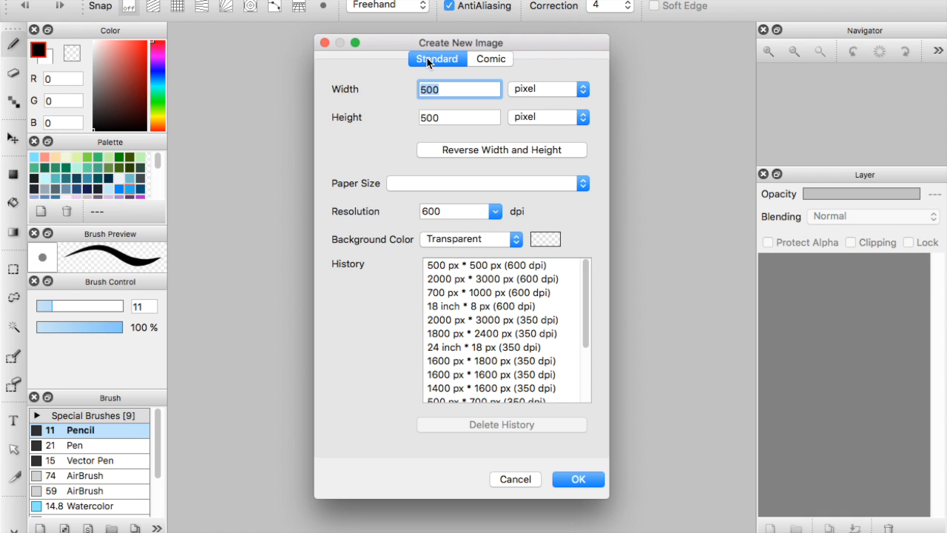
- Switch the new image to a comic page, try the blank template, and choose the Doujinshi template
{"action": "left_click", "coordinate": [490, 60]}
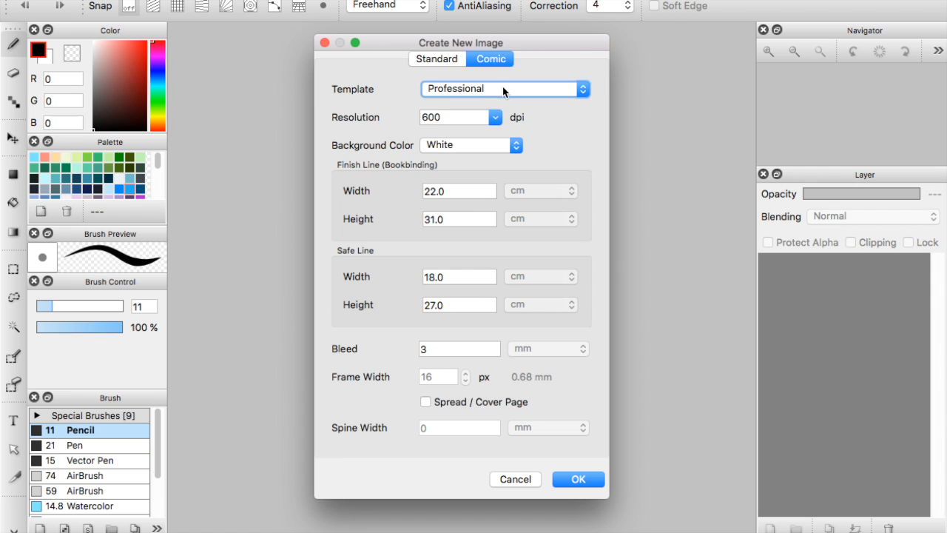
{"action": "left_click", "coordinate": [503, 89]}
{"action": "left_click", "coordinate": [504, 90]}
{"action": "left_click", "coordinate": [493, 88]}
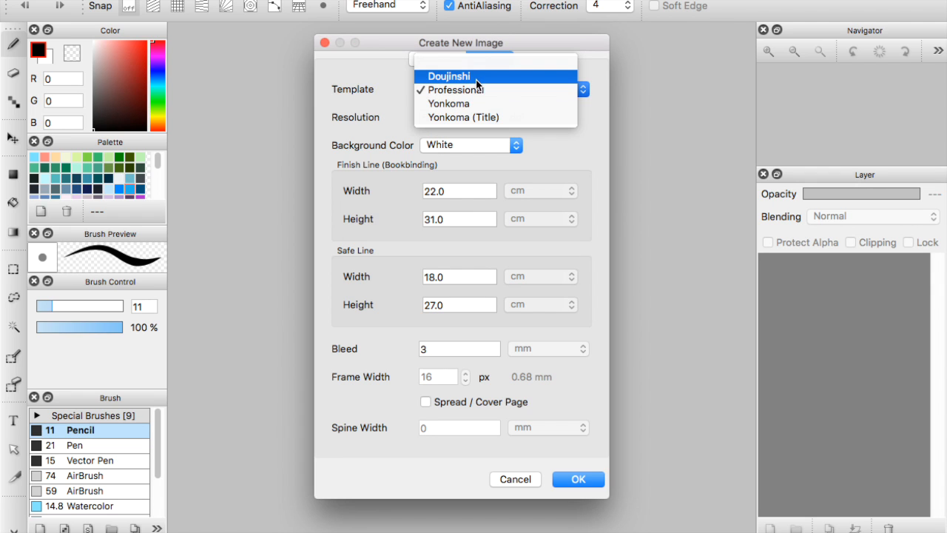
{"action": "left_click", "coordinate": [466, 58]}
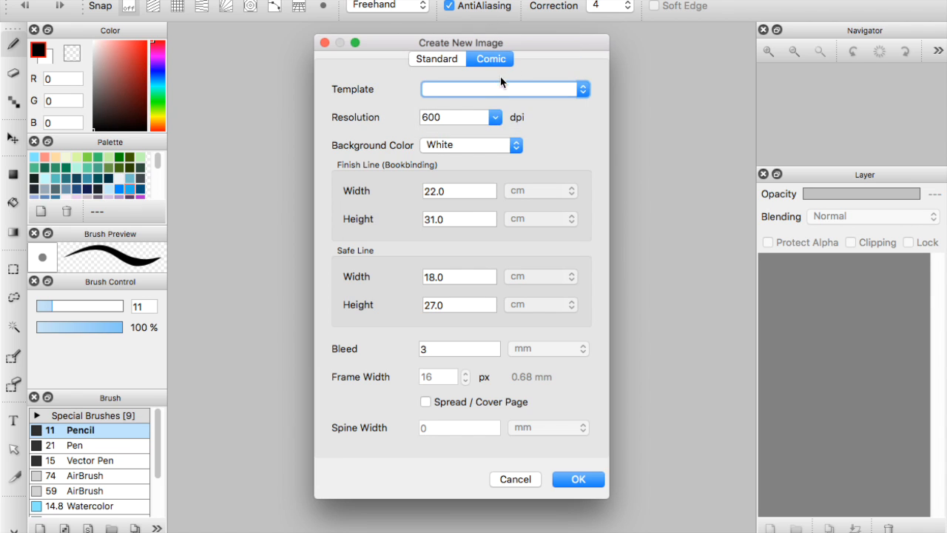
{"action": "left_click", "coordinate": [502, 83]}
{"action": "left_click", "coordinate": [476, 105]}
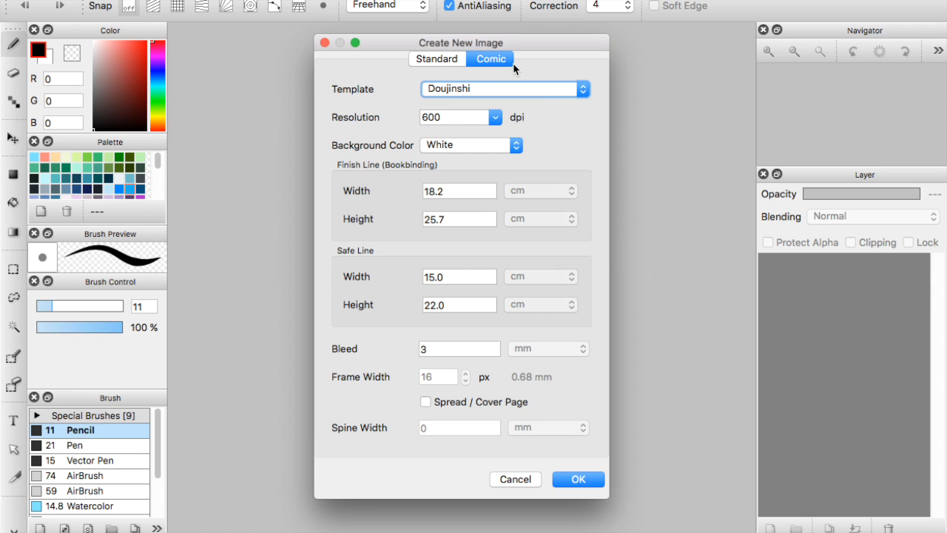
- Set the comic page template to Yonkoma and view the other templates without choosing one
{"action": "left_click", "coordinate": [468, 90]}
{"action": "left_click", "coordinate": [453, 117]}
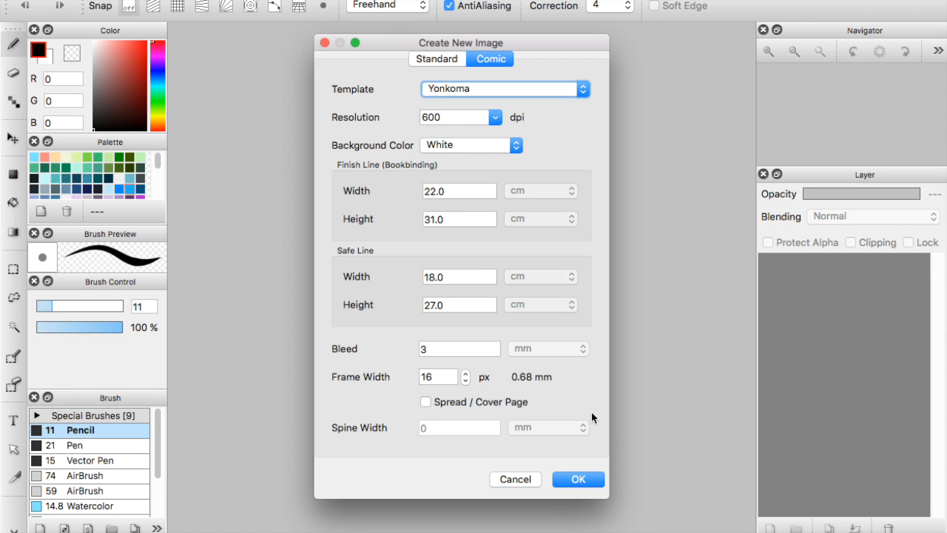
{"action": "left_click", "coordinate": [442, 89]}
{"action": "left_click", "coordinate": [473, 89]}
{"action": "left_click", "coordinate": [467, 87]}
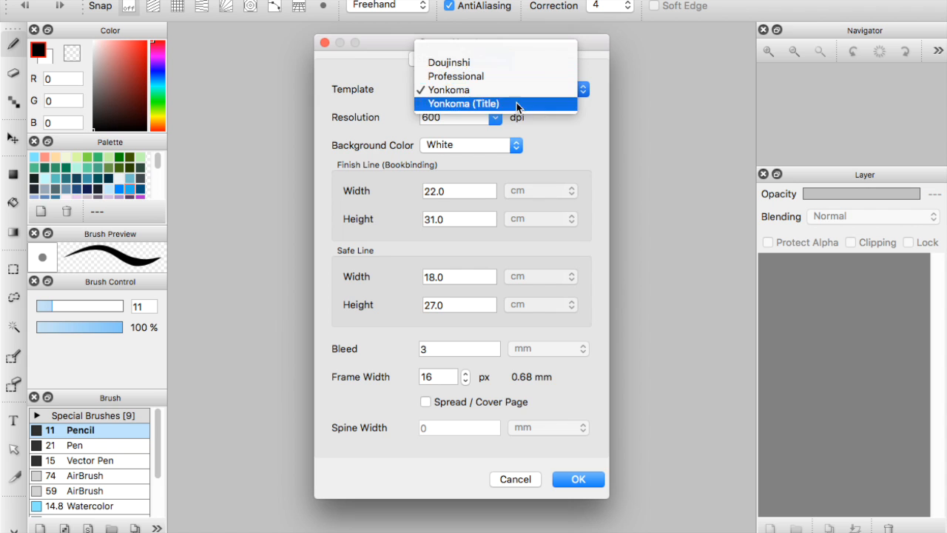
{"action": "key", "text": "Escape"}
- Create a standard 500 by 500 pixel image at 600 dpi with the background set to Color
{"action": "left_click", "coordinate": [447, 64]}
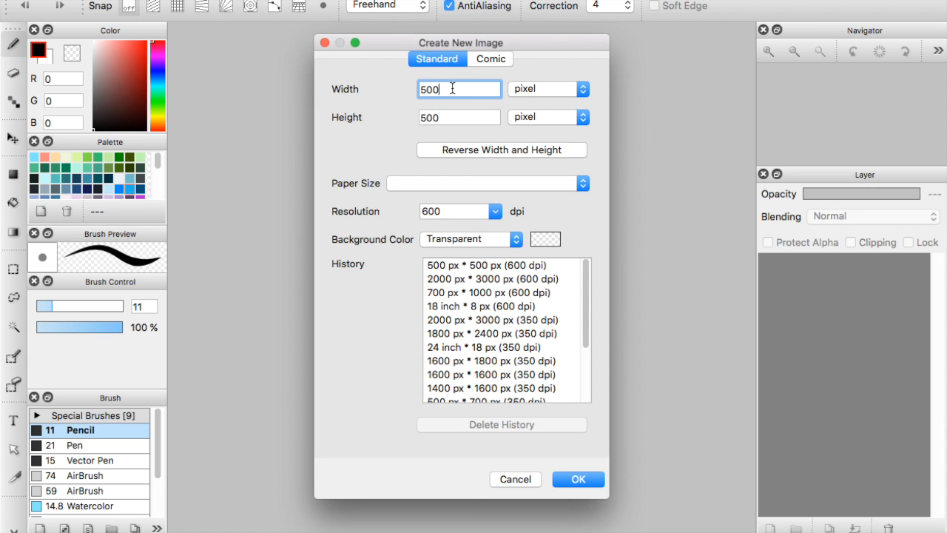
{"action": "left_click", "coordinate": [509, 240]}
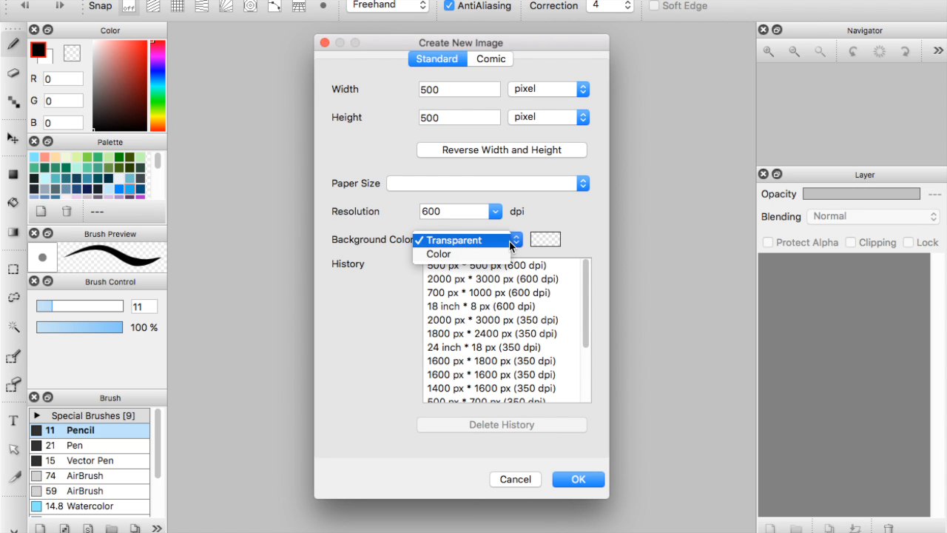
{"action": "left_click", "coordinate": [493, 255]}
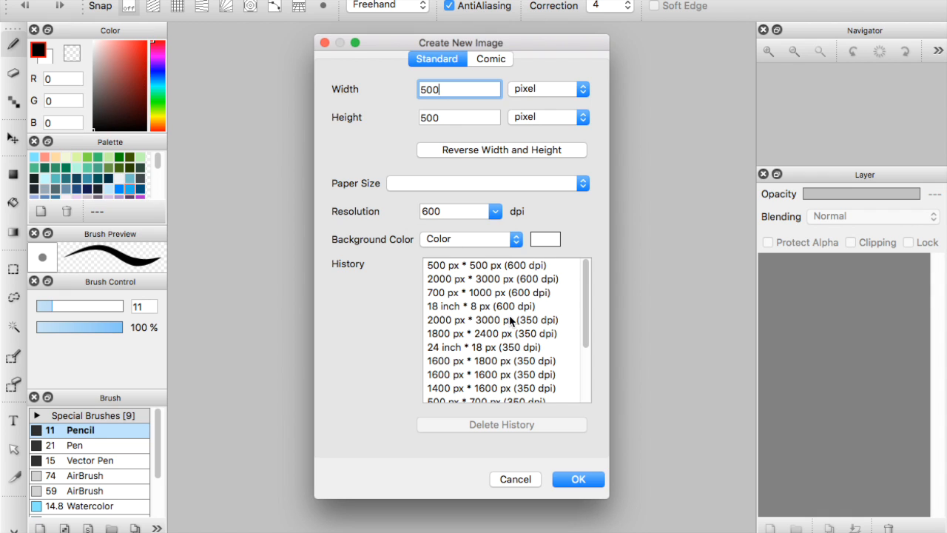
{"action": "left_click", "coordinate": [580, 480]}
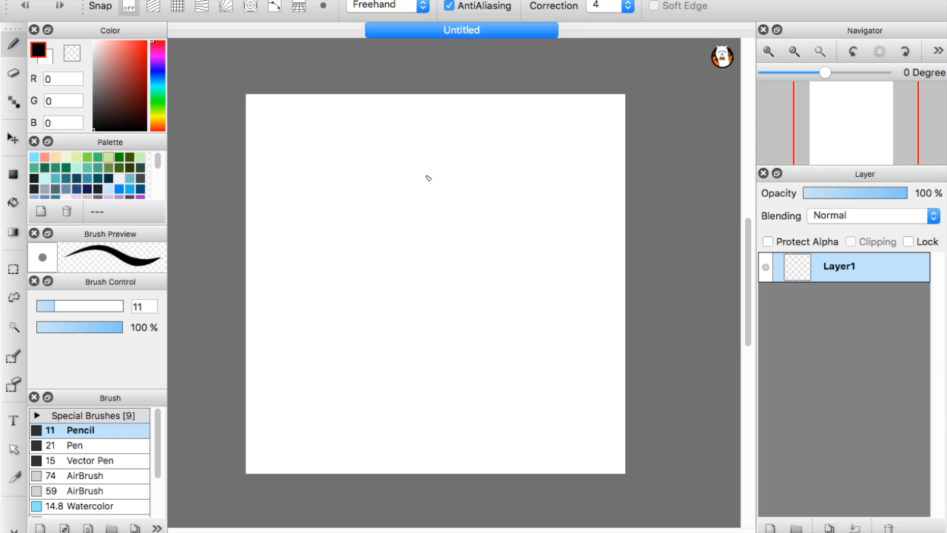
- Draw loose looping Pencil strokes across the canvas and undo them
{"action": "left_click_drag", "start_coordinate": [431, 156], "coordinate": [501, 180]}
{"action": "mouse_move", "coordinate": [523, 273]}
{"action": "left_mouse_down"}
{"action": "mouse_move", "coordinate": [384, 287]}
{"action": "mouse_move", "coordinate": [508, 393]}
{"action": "mouse_move", "coordinate": [363, 339]}
{"action": "left_mouse_up"}
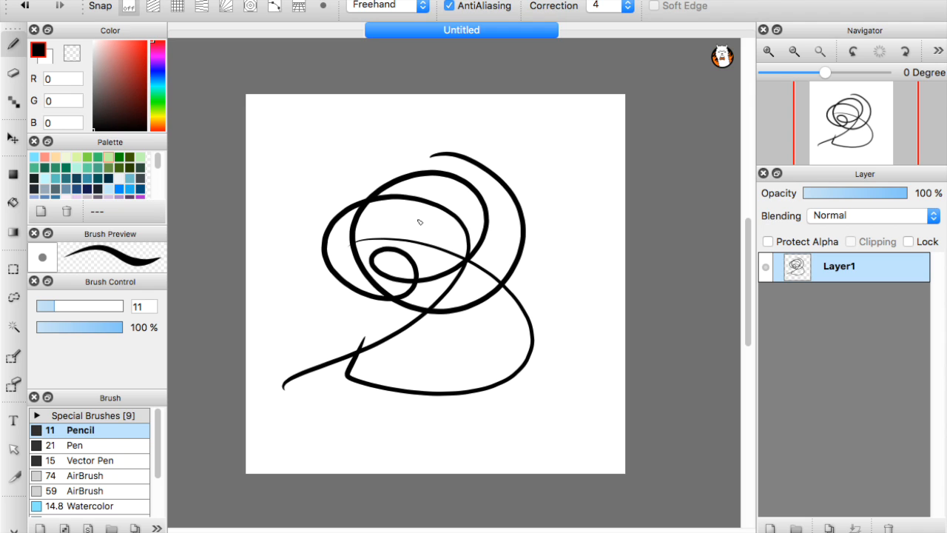
{"action": "key", "text": "super+z"}
- Draw a rough double circle in the upper part of the canvas with the Pencil and erase gaps across its outline
{"action": "key", "text": "w"}
{"action": "key", "text": "e"}
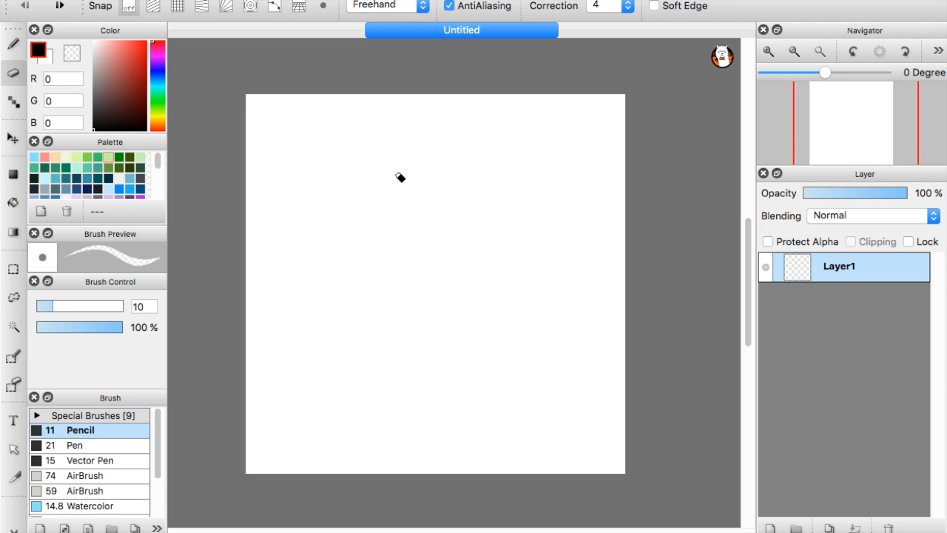
{"action": "key", "text": "b"}
{"action": "mouse_move", "coordinate": [422, 136]}
{"action": "left_mouse_down"}
{"action": "mouse_move", "coordinate": [440, 248]}
{"action": "mouse_move", "coordinate": [446, 185]}
{"action": "left_mouse_up"}
{"action": "key", "text": "e"}
{"action": "mouse_move", "coordinate": [436, 128]}
{"action": "left_mouse_down"}
{"action": "mouse_move", "coordinate": [450, 184]}
{"action": "mouse_move", "coordinate": [471, 231]}
{"action": "mouse_move", "coordinate": [453, 262]}
{"action": "mouse_move", "coordinate": [396, 244]}
{"action": "left_mouse_up"}
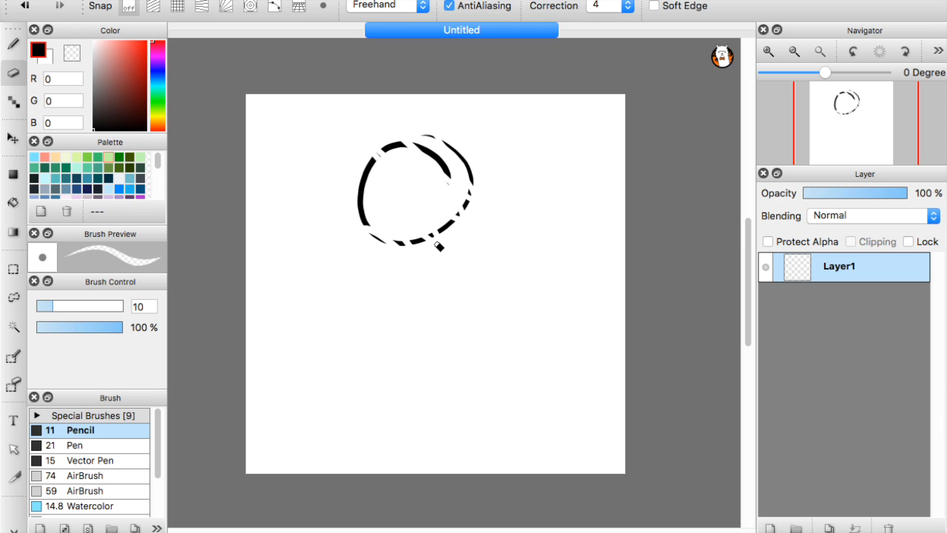
- Lasso a wide area around the broken circle and shift the selection outline sideways without moving the drawing
{"action": "key", "text": "l"}
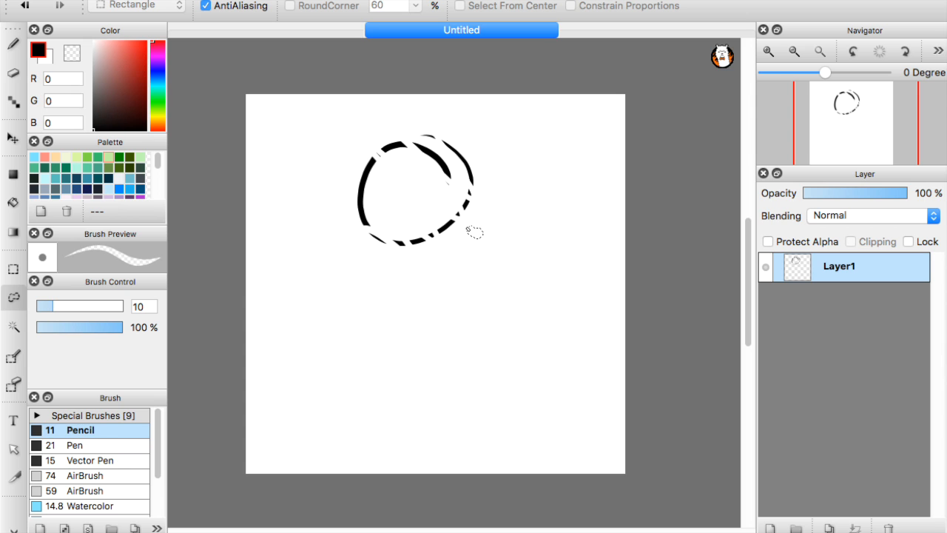
{"action": "mouse_move", "coordinate": [422, 111]}
{"action": "left_mouse_down"}
{"action": "mouse_move", "coordinate": [387, 85]}
{"action": "mouse_move", "coordinate": [511, 119]}
{"action": "left_mouse_up"}
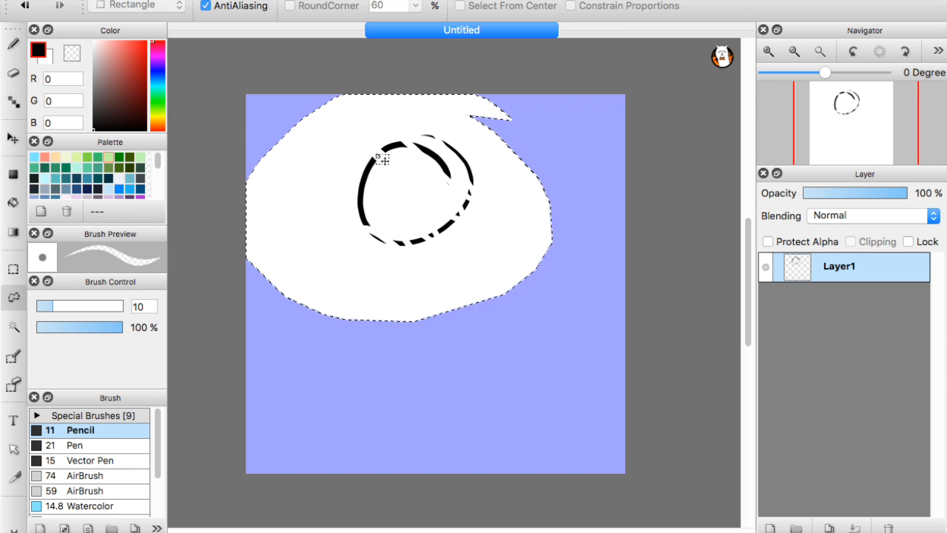
{"action": "left_click_drag", "start_coordinate": [456, 228], "coordinate": [521, 217]}
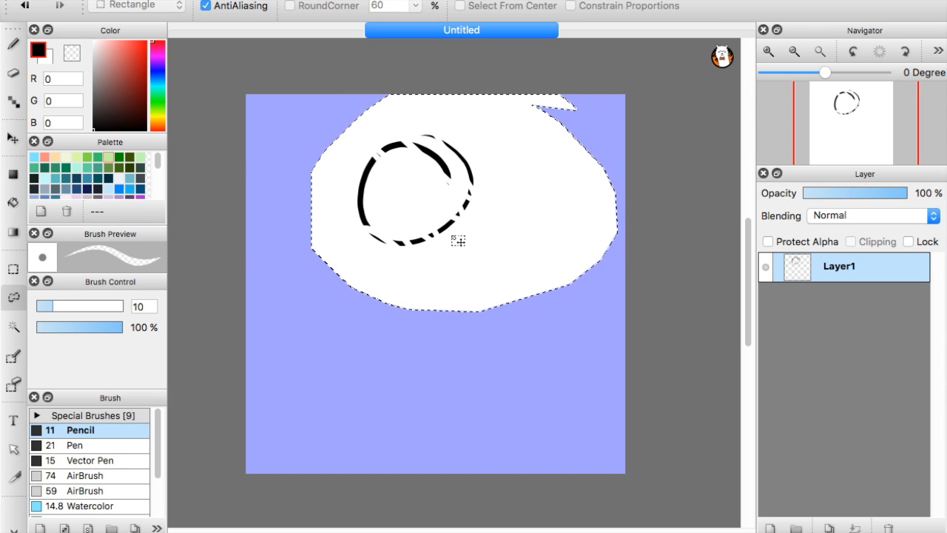
- Draw a large Pencil zigzag from the broken circle diagonally down to the canvas's lower-left area
{"action": "mouse_move", "coordinate": [436, 268]}
{"action": "left_mouse_down"}
{"action": "mouse_move", "coordinate": [398, 270]}
{"action": "mouse_move", "coordinate": [436, 264]}
{"action": "mouse_move", "coordinate": [412, 234]}
{"action": "mouse_move", "coordinate": [399, 242]}
{"action": "left_mouse_up"}
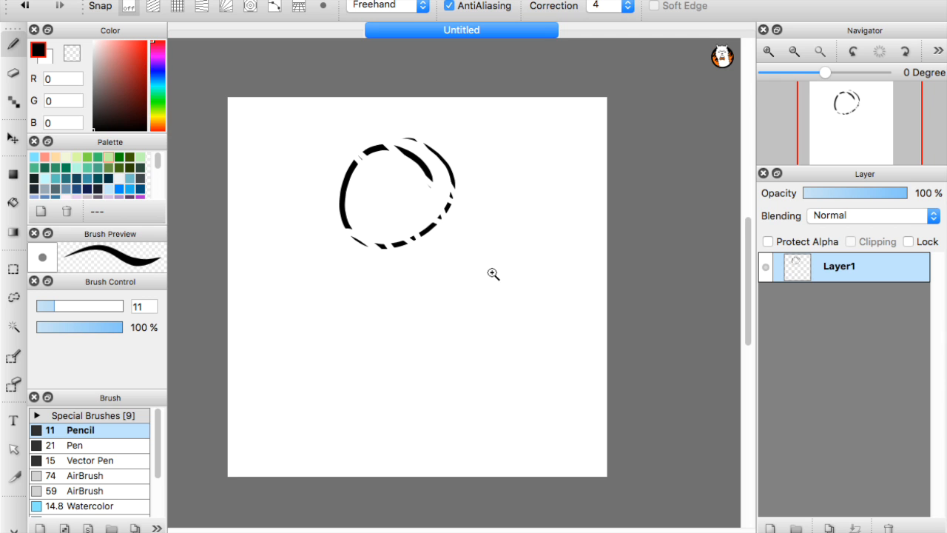
{"action": "left_click", "coordinate": [449, 208]}
{"action": "left_click_drag", "start_coordinate": [458, 237], "coordinate": [455, 211]}
{"action": "left_click_drag", "start_coordinate": [398, 264], "coordinate": [447, 248]}
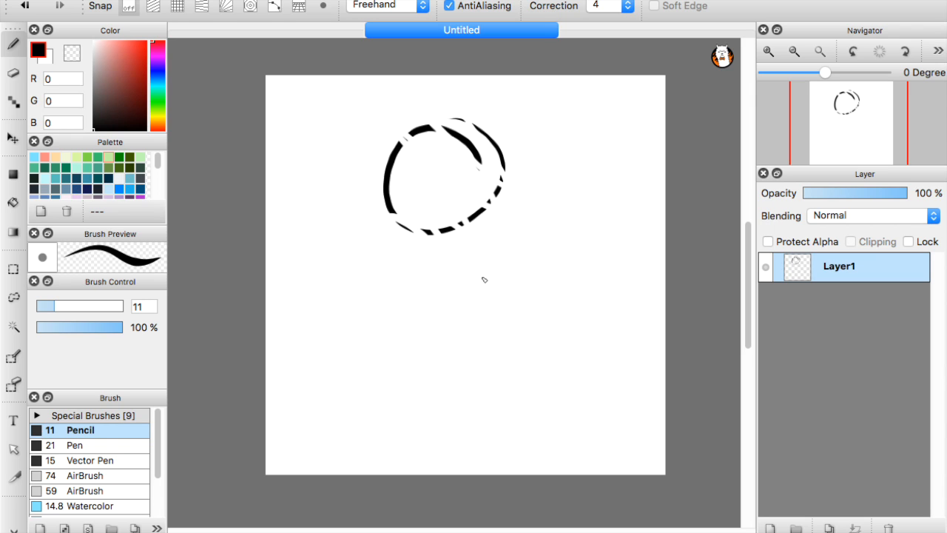
{"action": "scroll", "coordinate": [478, 271], "scroll_direction": "up", "scroll_amount": 3}
{"action": "scroll", "coordinate": [478, 271], "scroll_direction": "right", "scroll_amount": 3}
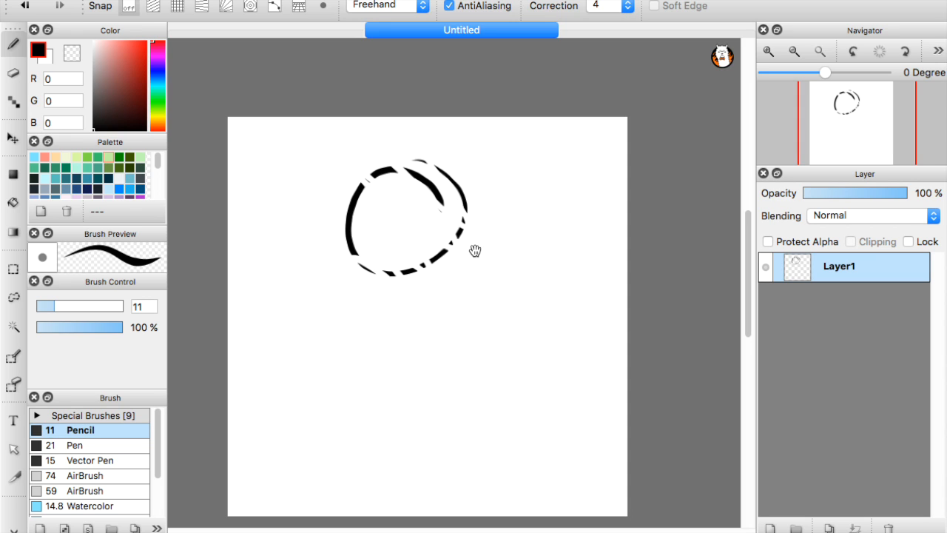
{"action": "scroll", "coordinate": [465, 192], "scroll_direction": "down", "scroll_amount": 2}
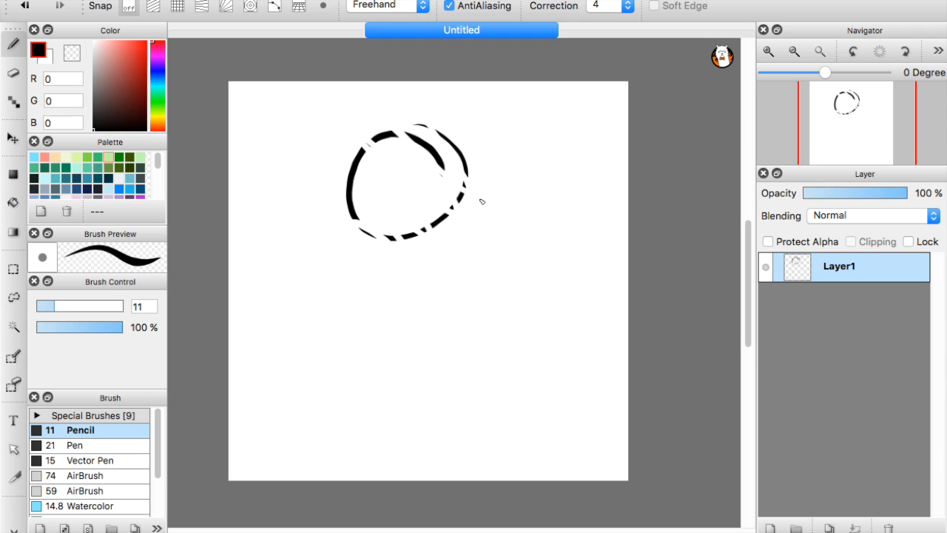
{"action": "mouse_move", "coordinate": [446, 132]}
{"action": "left_mouse_down"}
{"action": "mouse_move", "coordinate": [525, 302]}
{"action": "mouse_move", "coordinate": [429, 397]}
{"action": "left_mouse_up"}
{"action": "left_click_drag", "start_coordinate": [266, 295], "coordinate": [301, 402]}
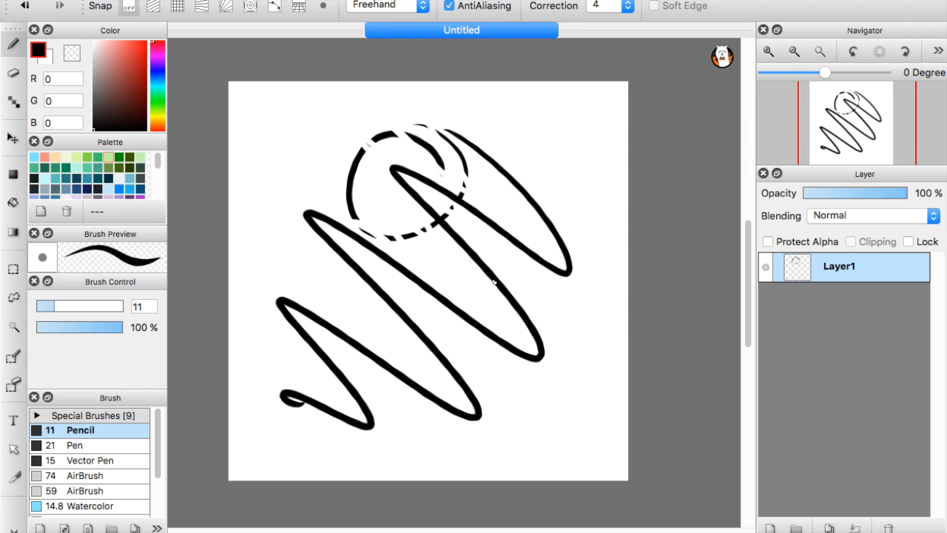
- Rotate the canvas view to -150 degrees
{"action": "key", "text": "Left"}
{"action": "key", "text": "Left"}
{"action": "key", "text": "Left"}
{"action": "key", "text": "Left"}
{"action": "key", "text": "Left"}
{"action": "key", "text": "Left"}
{"action": "key", "text": "Left"}
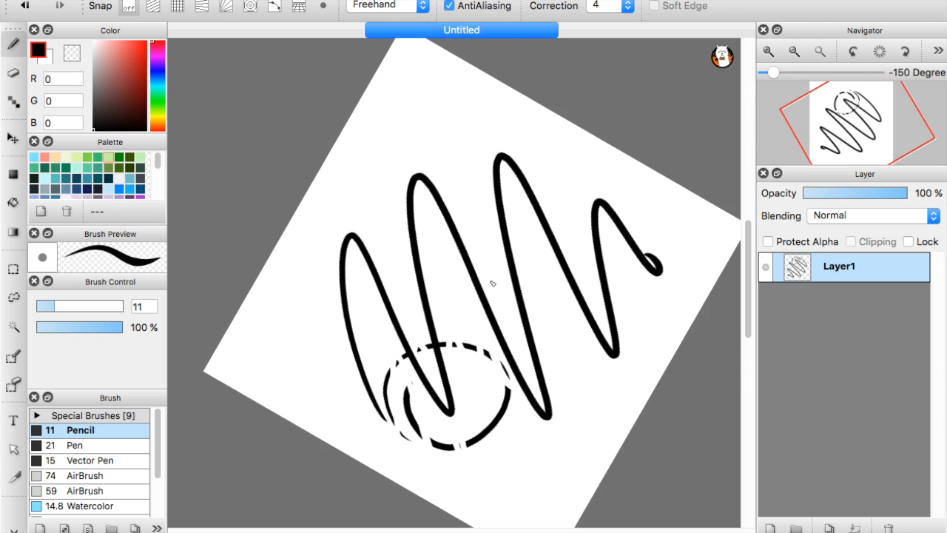
- Rotate the canvas view in stages through 30 and -90 degrees and reset it to 0 degrees
{"action": "key", "text": "Left"}
{"action": "key", "text": "Left"}
{"action": "key", "text": "Left"}
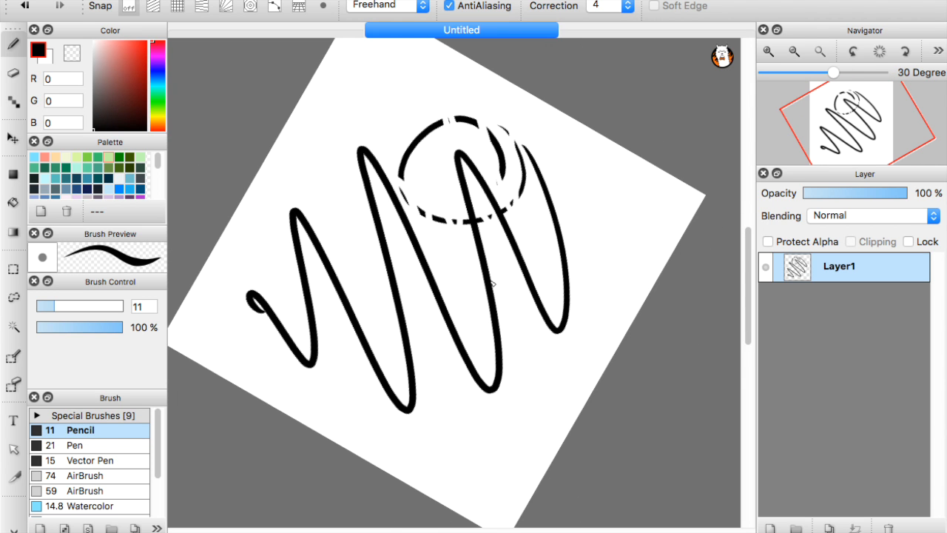
{"action": "key", "text": "Left"}
{"action": "key", "text": "Left"}
{"action": "key", "text": "Left"}
{"action": "key", "text": "Left"}
{"action": "key", "text": "Left"}
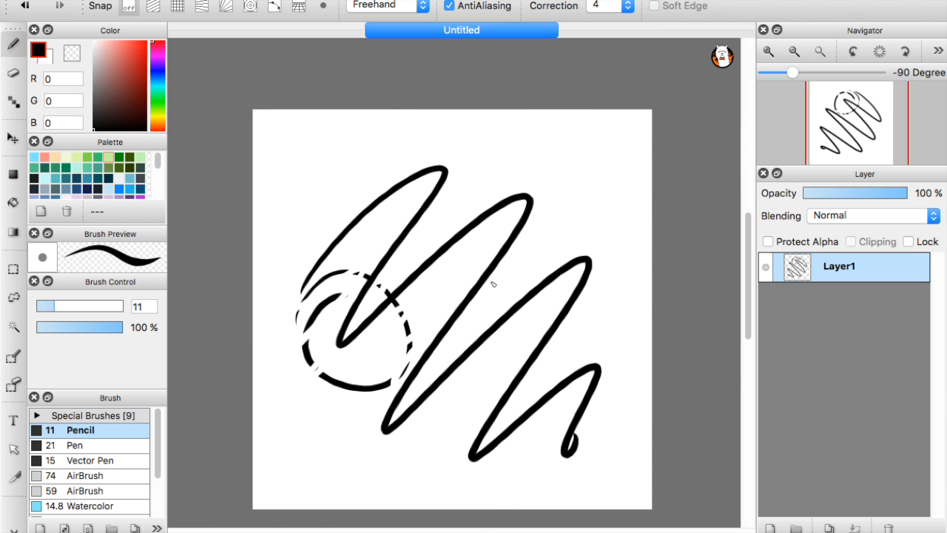
{"action": "key", "text": "Right"}
{"action": "scroll", "coordinate": [508, 290], "scroll_direction": "down", "scroll_amount": 3}
{"action": "key", "text": "Up"}
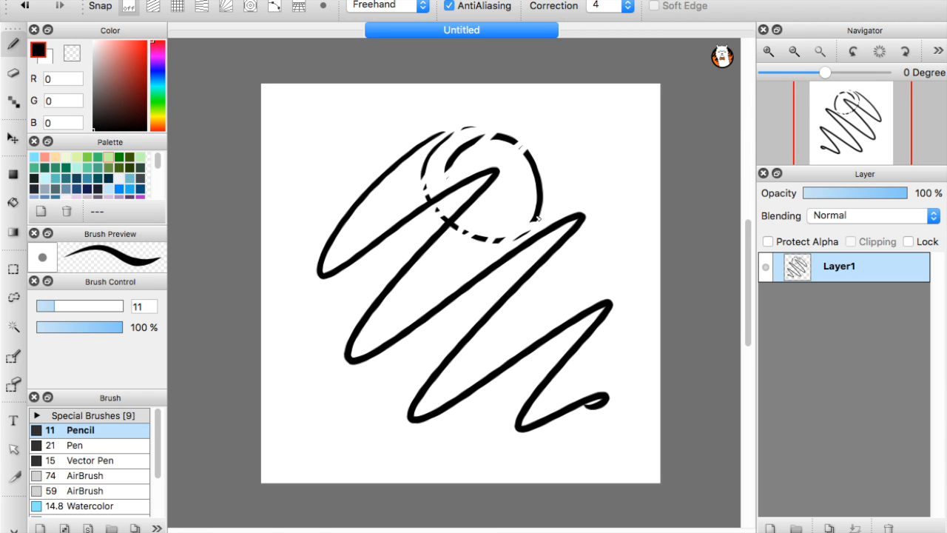
- Draw a large looping Pencil stroke over the zigzag and broken circle and flip the canvas view horizontally
{"action": "mouse_move", "coordinate": [475, 136]}
{"action": "left_mouse_down"}
{"action": "mouse_move", "coordinate": [644, 239]}
{"action": "mouse_move", "coordinate": [463, 134]}
{"action": "mouse_move", "coordinate": [376, 361]}
{"action": "left_mouse_up"}
{"action": "key", "text": "Down"}
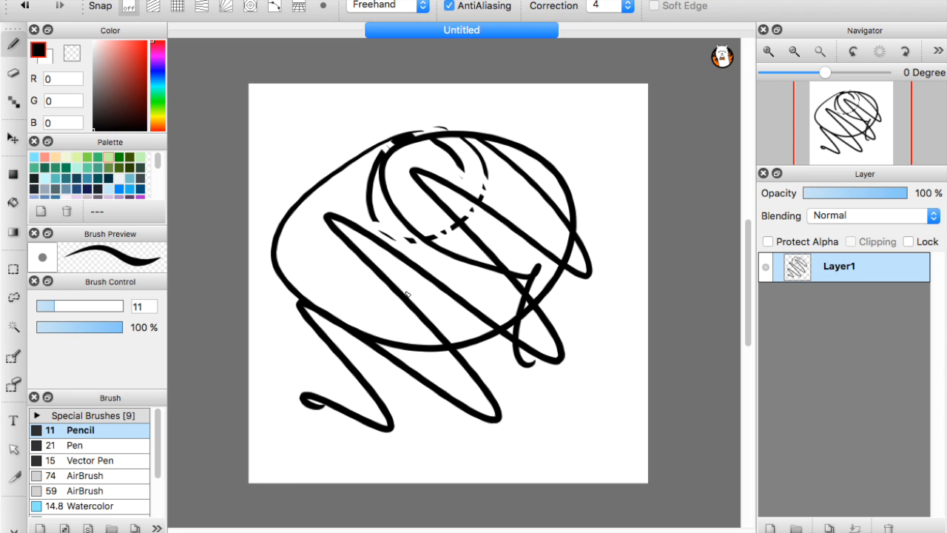
- Rotate the mirrored canvas view back and forth in both directions and reset it to 0 degrees
{"action": "key", "text": "Right"}
{"action": "key", "text": "Right"}
{"action": "key", "text": "Left"}
{"action": "key", "text": "Right"}
{"action": "key", "text": "Left"}
{"action": "key", "text": "Left"}
{"action": "key", "text": "Left"}
{"action": "key", "text": "Right"}
{"action": "scroll", "coordinate": [390, 321], "scroll_direction": "down", "scroll_amount": 2}
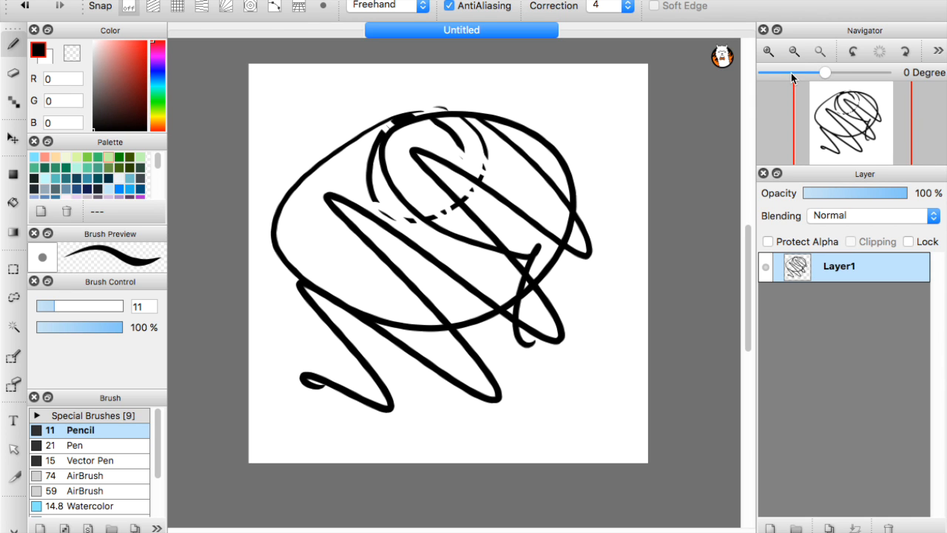
{"action": "mouse_move", "coordinate": [825, 76]}
{"action": "left_mouse_down"}
{"action": "mouse_move", "coordinate": [836, 73]}
{"action": "mouse_move", "coordinate": [809, 78]}
{"action": "mouse_move", "coordinate": [842, 74]}
{"action": "mouse_move", "coordinate": [813, 79]}
{"action": "left_mouse_up"}
{"action": "mouse_move", "coordinate": [576, 212]}
{"action": "left_mouse_down"}
{"action": "mouse_move", "coordinate": [596, 230]}
{"action": "mouse_move", "coordinate": [589, 222]}
{"action": "left_mouse_up"}
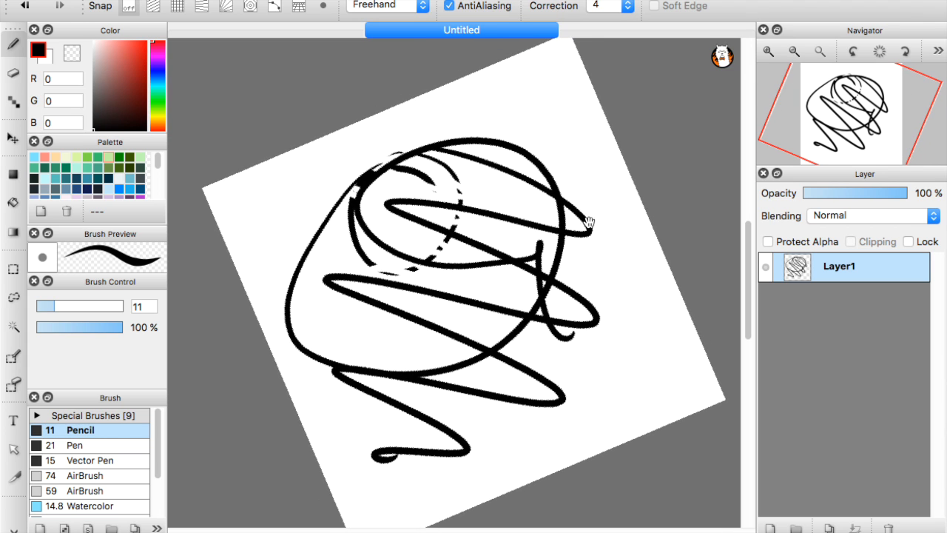
{"action": "key", "text": "Up"}
- Clear the entire scribble from Layer1
{"action": "left_click_drag", "start_coordinate": [343, 318], "coordinate": [347, 301]}
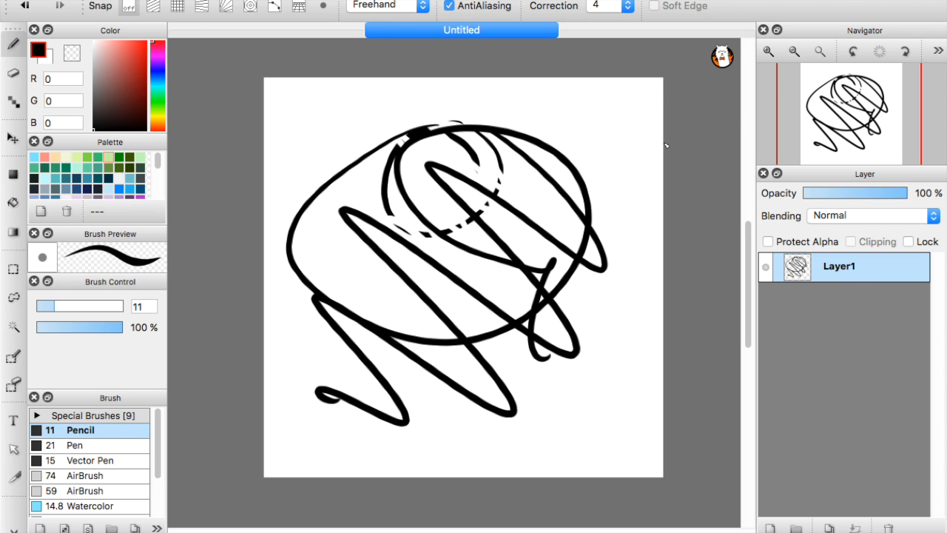
{"action": "left_click", "coordinate": [723, 56]}
{"action": "left_click", "coordinate": [754, 63]}
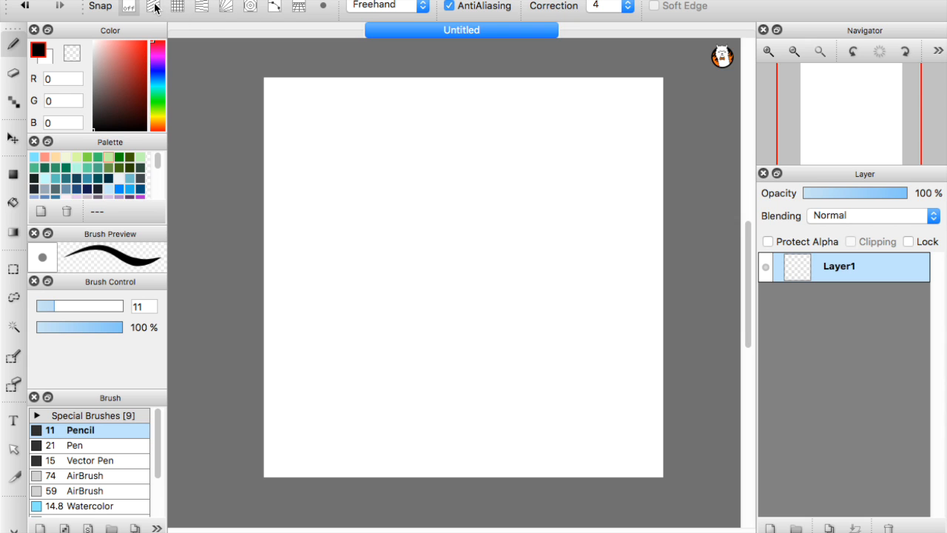
- Turn on Parallel Snap and examine its diagonal guide lines on the blank canvas
{"action": "left_click", "coordinate": [157, 8]}
{"action": "scroll", "coordinate": [282, 95], "scroll_direction": "up", "scroll_amount": 3}
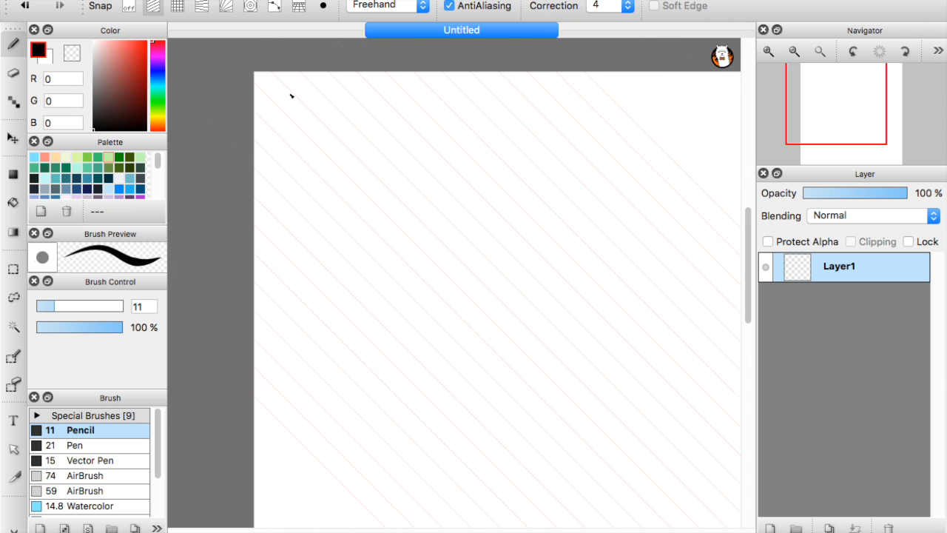
{"action": "scroll", "coordinate": [294, 99], "scroll_direction": "up", "scroll_amount": 2}
{"action": "scroll", "coordinate": [303, 108], "scroll_direction": "down", "scroll_amount": 1}
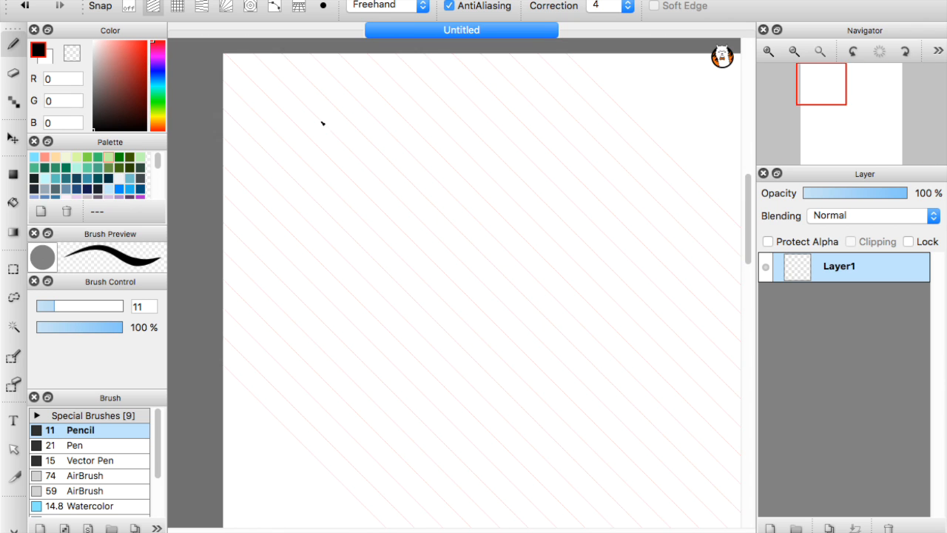
{"action": "scroll", "coordinate": [355, 171], "scroll_direction": "up", "scroll_amount": 3}
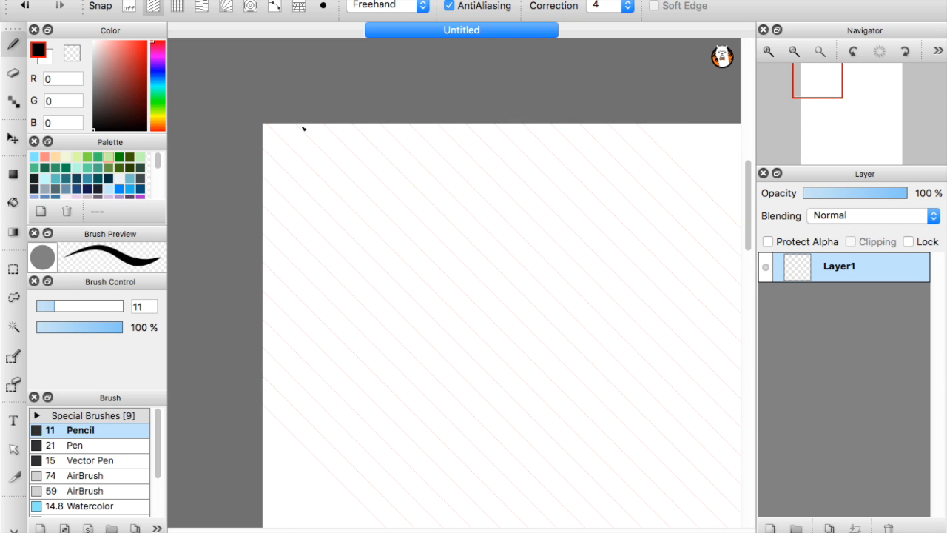
{"action": "scroll", "coordinate": [306, 130], "scroll_direction": "down", "scroll_amount": 2}
{"action": "scroll", "coordinate": [472, 208], "scroll_direction": "down", "scroll_amount": 4}
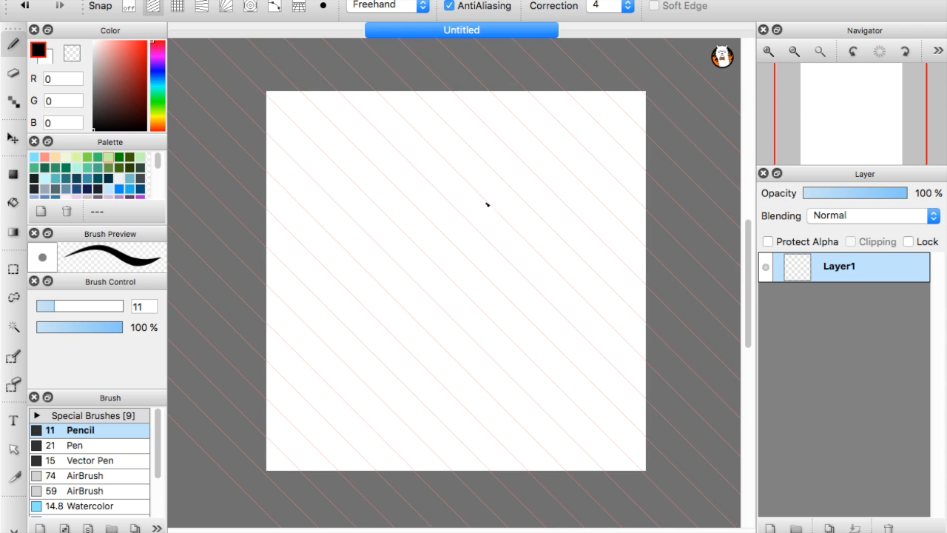
- Draw a diagonal Pencil line along the parallel guides twice, undoing each line
{"action": "mouse_move", "coordinate": [295, 89]}
{"action": "left_mouse_down"}
{"action": "mouse_move", "coordinate": [655, 375]}
{"action": "mouse_move", "coordinate": [646, 441]}
{"action": "left_mouse_up"}
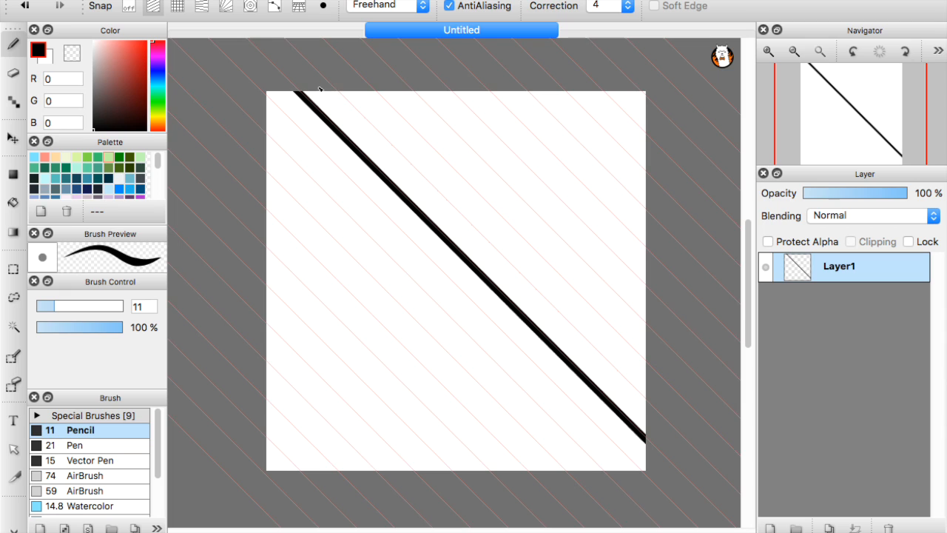
{"action": "key", "text": "super+z"}
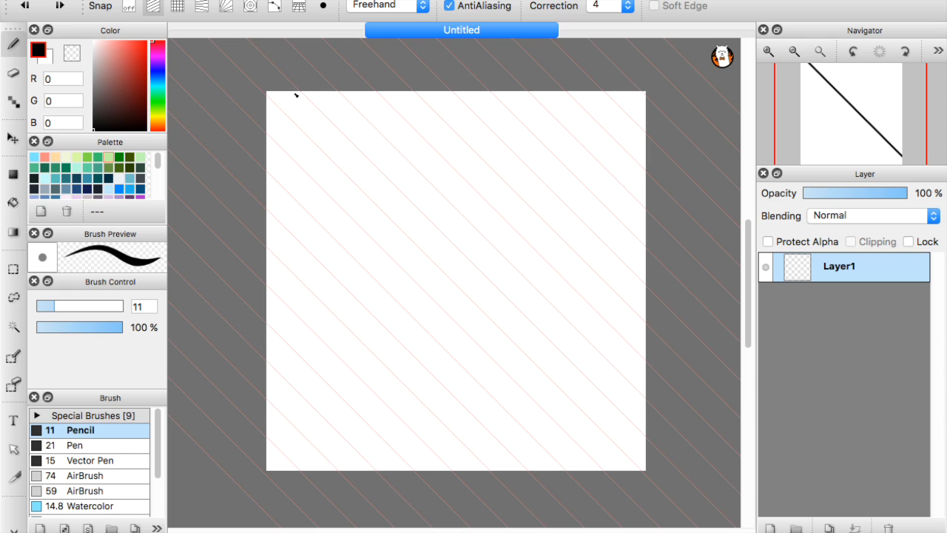
{"action": "mouse_move", "coordinate": [286, 94]}
{"action": "left_mouse_down"}
{"action": "mouse_move", "coordinate": [524, 267]}
{"action": "mouse_move", "coordinate": [644, 454]}
{"action": "left_mouse_up"}
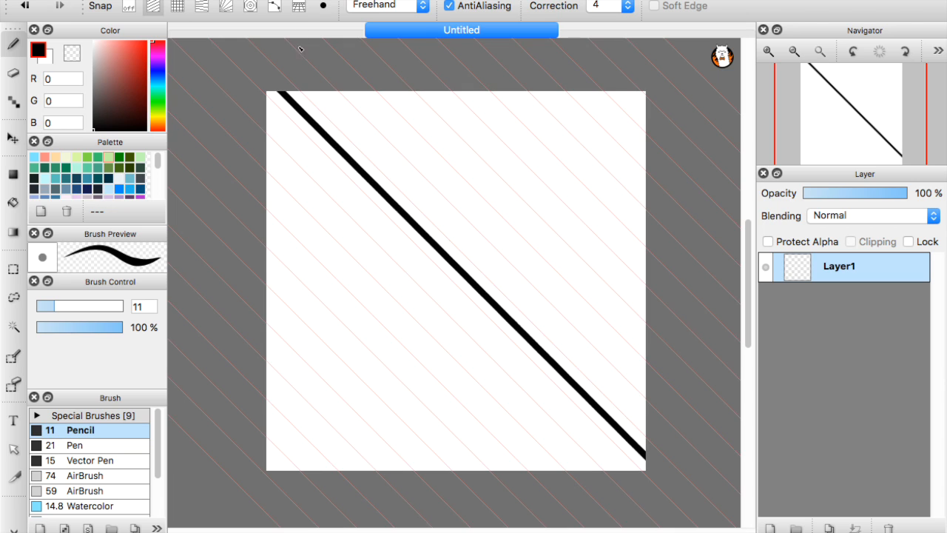
{"action": "key", "text": "super+z"}
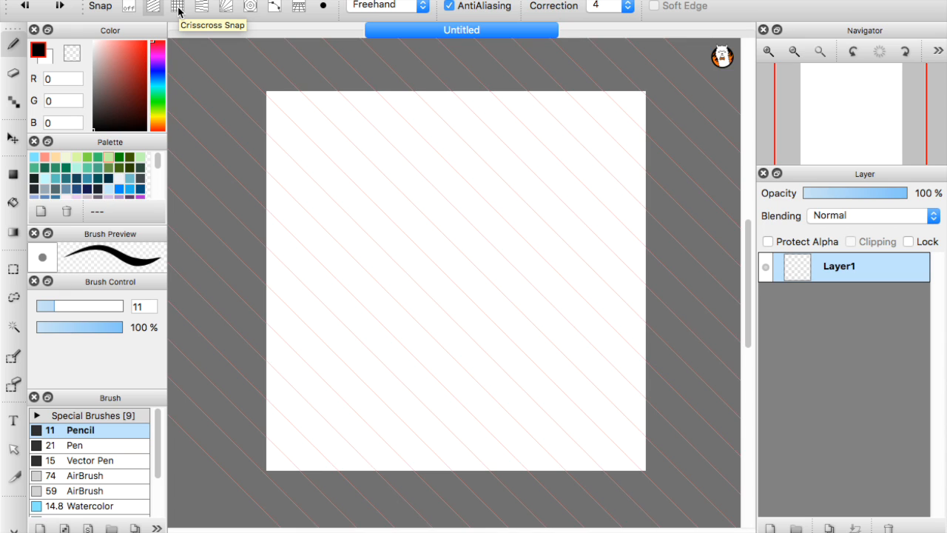
- Turn on Crisscross Snap, try straight Pencil lines along the grid and undo them
{"action": "left_click", "coordinate": [178, 6]}
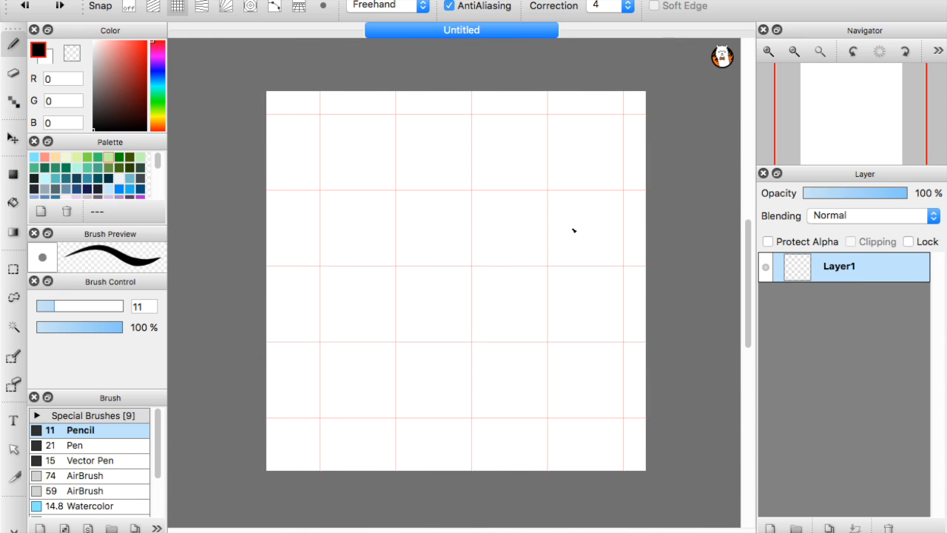
{"action": "mouse_move", "coordinate": [573, 195]}
{"action": "left_mouse_down"}
{"action": "mouse_move", "coordinate": [436, 194]}
{"action": "mouse_move", "coordinate": [575, 185]}
{"action": "mouse_move", "coordinate": [313, 196]}
{"action": "mouse_move", "coordinate": [401, 132]}
{"action": "mouse_move", "coordinate": [410, 275]}
{"action": "mouse_move", "coordinate": [378, 140]}
{"action": "mouse_move", "coordinate": [418, 330]}
{"action": "mouse_move", "coordinate": [423, 272]}
{"action": "left_mouse_up"}
{"action": "key", "text": "super+z"}
{"action": "key", "text": "super+z"}
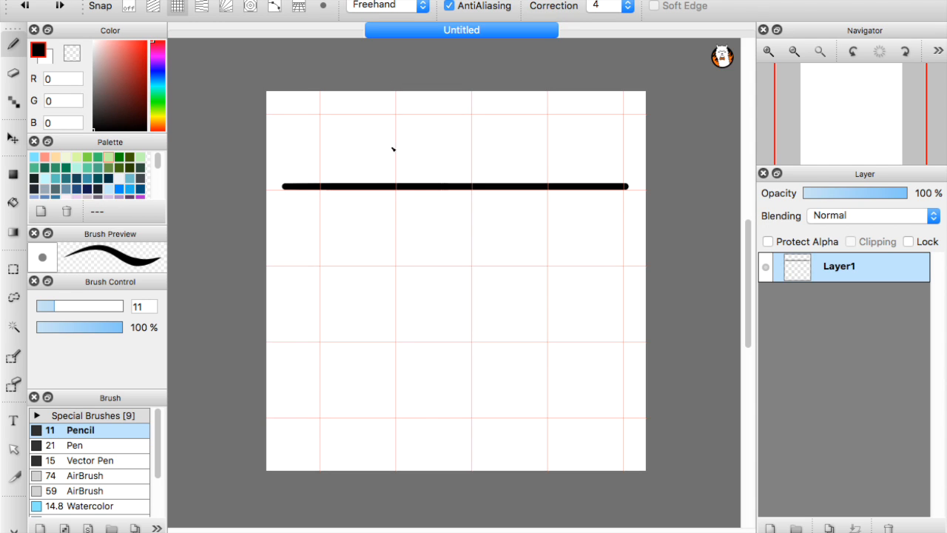
- Turn on Vanishing Point Snap and define two guide lines that meet above the canvas's upper-left corner
{"action": "left_click", "coordinate": [201, 7]}
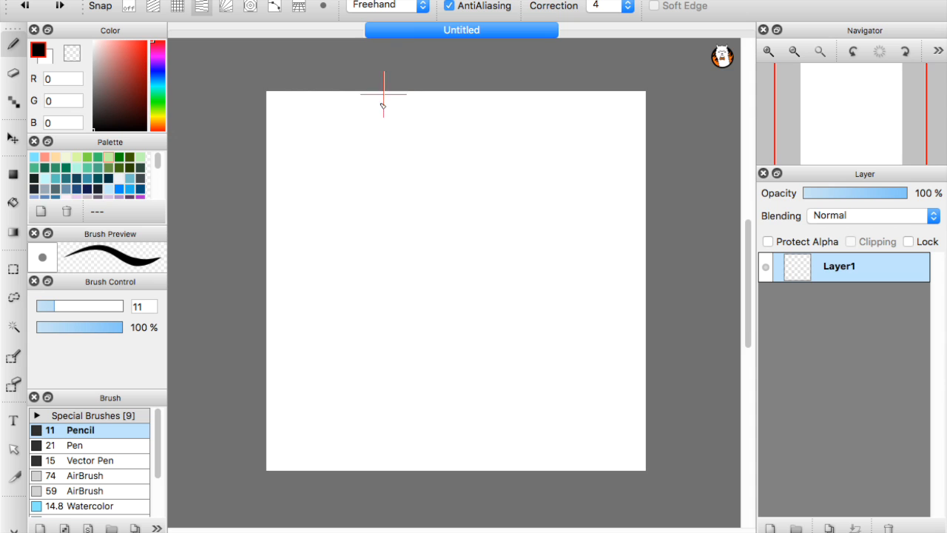
{"action": "left_click_drag", "start_coordinate": [378, 99], "coordinate": [452, 158]}
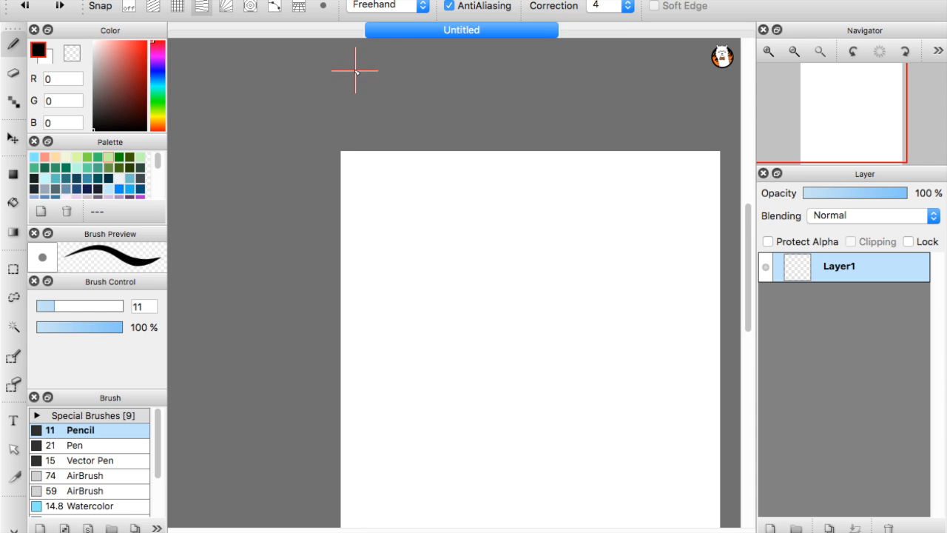
{"action": "left_click_drag", "start_coordinate": [493, 233], "coordinate": [378, 184]}
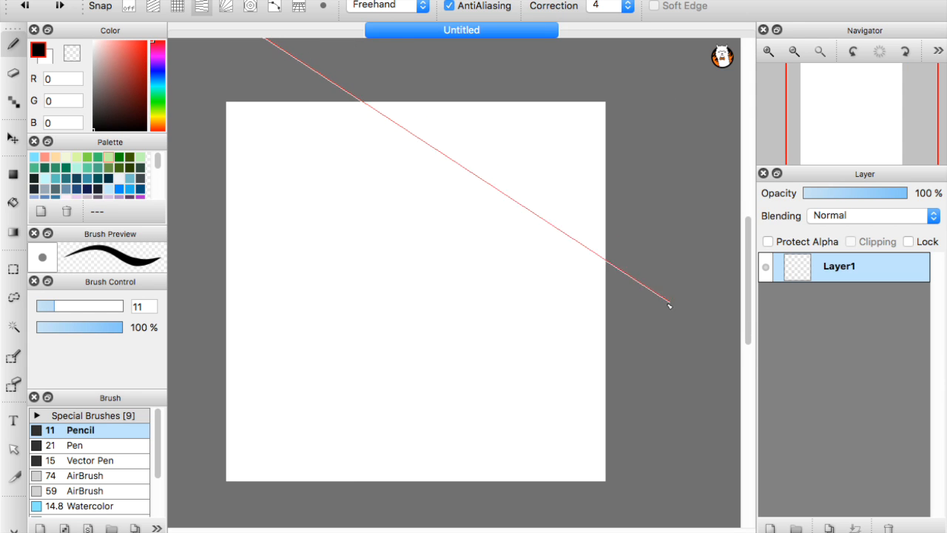
{"action": "left_click_drag", "start_coordinate": [458, 262], "coordinate": [583, 300]}
{"action": "left_click_drag", "start_coordinate": [399, 261], "coordinate": [346, 124]}
{"action": "left_click_drag", "start_coordinate": [436, 253], "coordinate": [425, 370]}
{"action": "left_click_drag", "start_coordinate": [345, 228], "coordinate": [365, 306]}
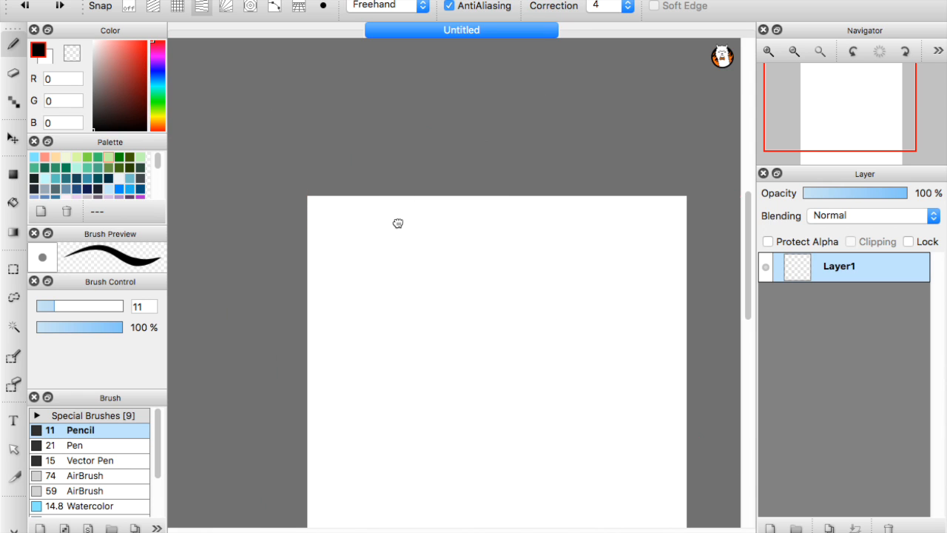
{"action": "left_click_drag", "start_coordinate": [397, 219], "coordinate": [382, 173]}
- Draw several straight Pencil lines at size 7.5 converging on the vanishing point and clear them from Layer1
{"action": "key", "text": "bracketleft"}
{"action": "left_click_drag", "start_coordinate": [701, 385], "coordinate": [482, 215]}
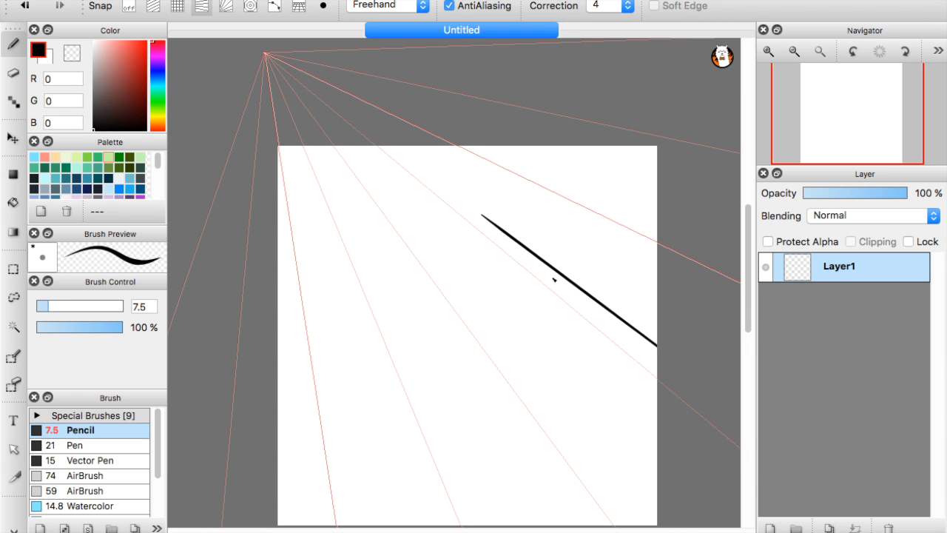
{"action": "left_click_drag", "start_coordinate": [690, 409], "coordinate": [442, 204]}
{"action": "mouse_move", "coordinate": [705, 455]}
{"action": "left_mouse_down"}
{"action": "mouse_move", "coordinate": [417, 191]}
{"action": "mouse_move", "coordinate": [633, 524]}
{"action": "left_mouse_up"}
{"action": "left_click_drag", "start_coordinate": [418, 262], "coordinate": [568, 474]}
{"action": "left_click_drag", "start_coordinate": [346, 250], "coordinate": [458, 524]}
{"action": "left_click_drag", "start_coordinate": [356, 297], "coordinate": [433, 507]}
{"action": "key", "text": "Delete"}
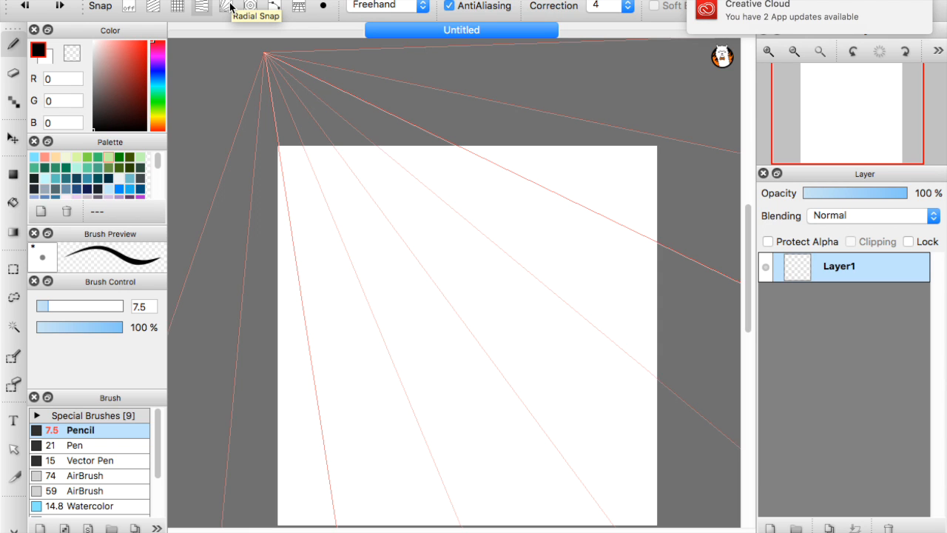
- Turn on Radial Snap and set its centre just above the canvas's upper-left part
{"action": "left_click", "coordinate": [230, 6]}
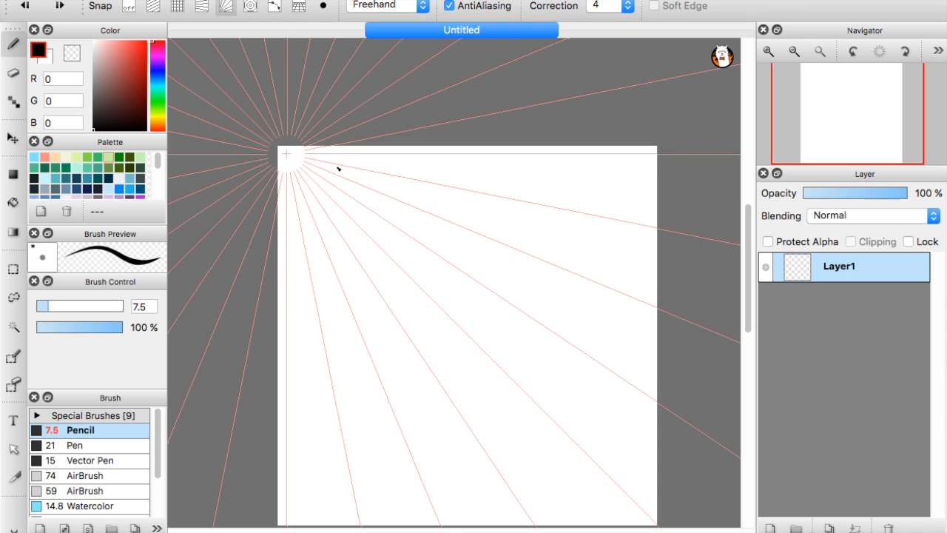
{"action": "left_click_drag", "start_coordinate": [402, 186], "coordinate": [365, 156]}
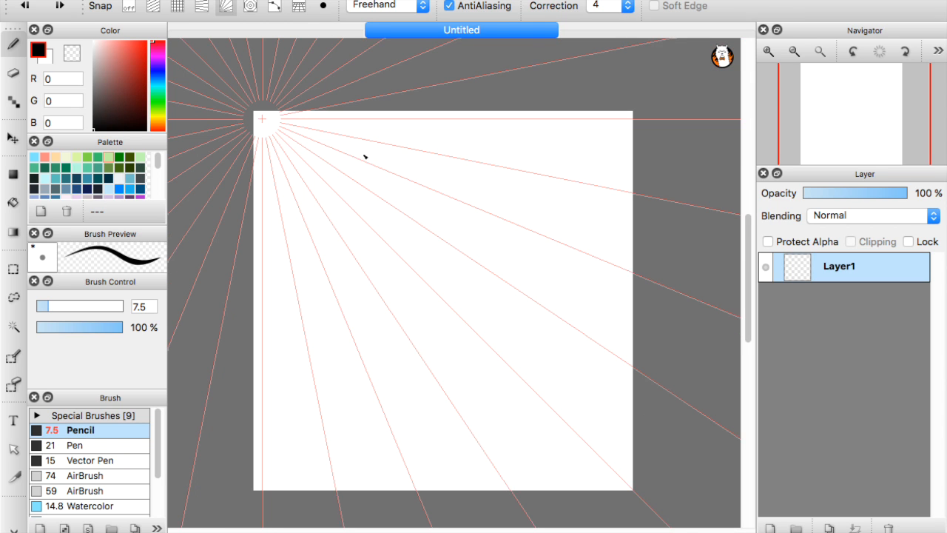
{"action": "left_click", "coordinate": [322, 7]}
{"action": "left_click_drag", "start_coordinate": [263, 118], "coordinate": [291, 42]}
- Turn on Circle Snap centred near the canvas's middle and draw a Pencil circle just outside the inner guide, redrawing it once
{"action": "left_click", "coordinate": [250, 7]}
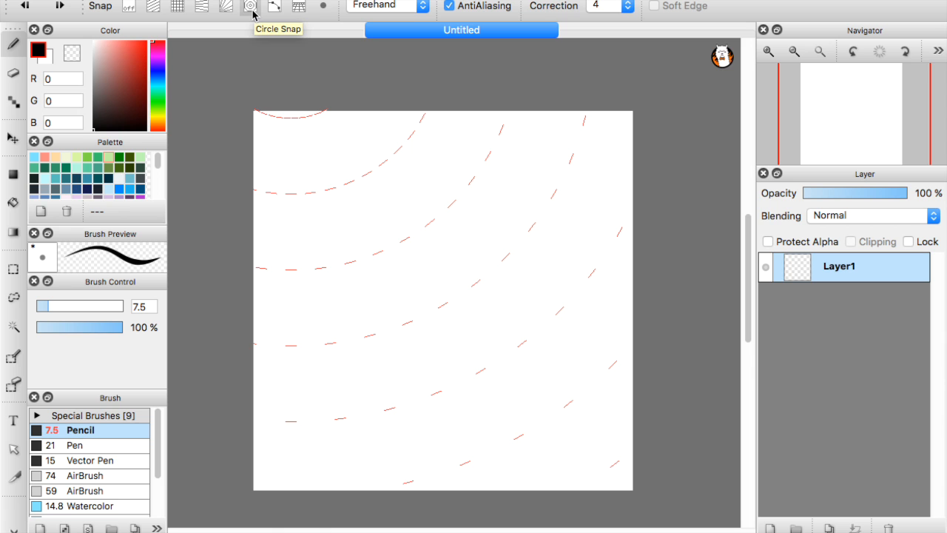
{"action": "left_click_drag", "start_coordinate": [291, 42], "coordinate": [440, 299]}
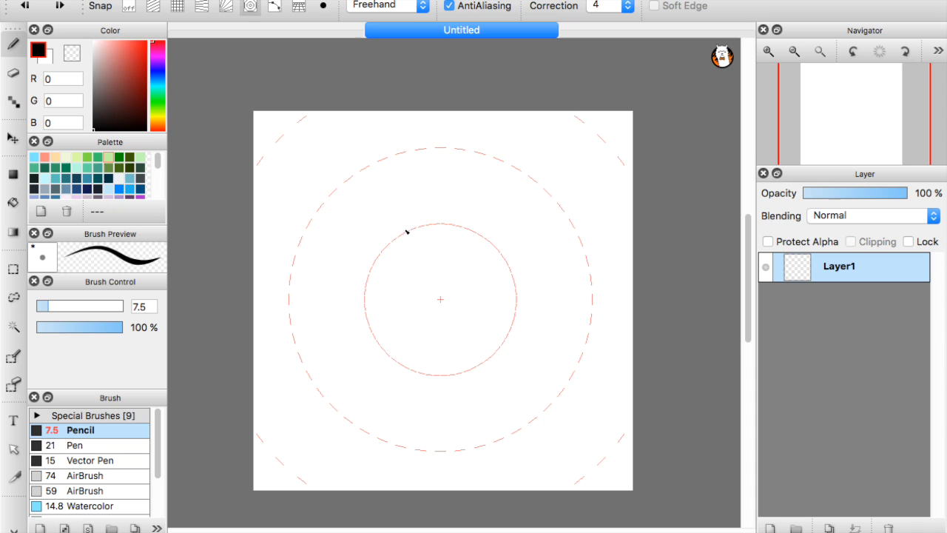
{"action": "mouse_move", "coordinate": [455, 218]}
{"action": "left_mouse_down"}
{"action": "mouse_move", "coordinate": [535, 355]}
{"action": "mouse_move", "coordinate": [545, 239]}
{"action": "mouse_move", "coordinate": [573, 232]}
{"action": "mouse_move", "coordinate": [574, 427]}
{"action": "mouse_move", "coordinate": [412, 449]}
{"action": "left_mouse_up"}
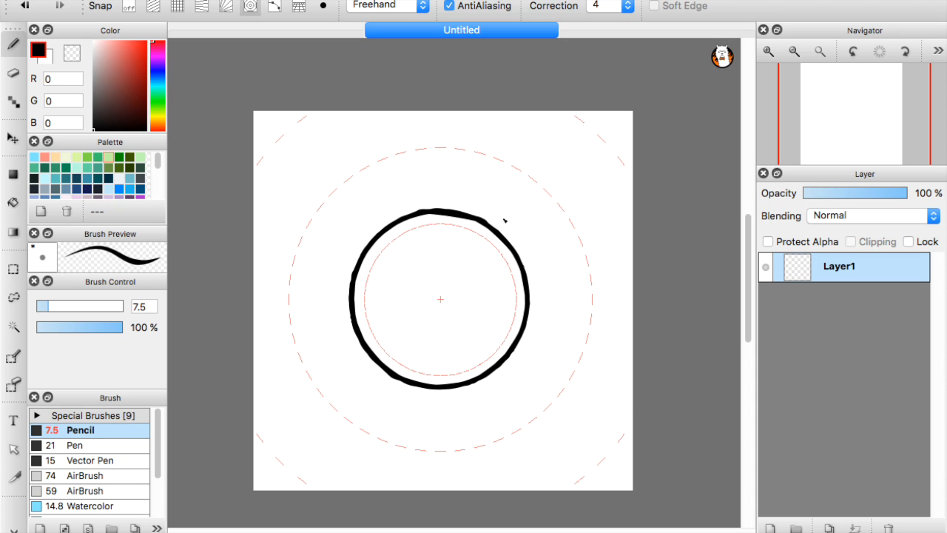
{"action": "left_click_drag", "start_coordinate": [446, 304], "coordinate": [434, 253]}
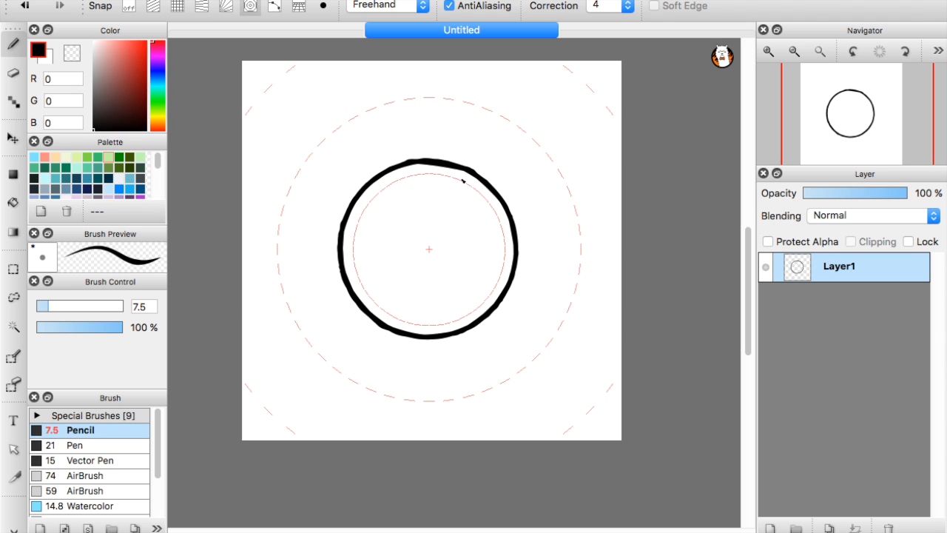
{"action": "key", "text": "Delete"}
{"action": "mouse_move", "coordinate": [444, 169]}
{"action": "left_mouse_down"}
{"action": "mouse_move", "coordinate": [487, 180]}
{"action": "mouse_move", "coordinate": [476, 336]}
{"action": "mouse_move", "coordinate": [332, 256]}
{"action": "mouse_move", "coordinate": [448, 175]}
{"action": "mouse_move", "coordinate": [515, 328]}
{"action": "mouse_move", "coordinate": [343, 271]}
{"action": "mouse_move", "coordinate": [524, 188]}
{"action": "mouse_move", "coordinate": [419, 338]}
{"action": "mouse_move", "coordinate": [406, 143]}
{"action": "mouse_move", "coordinate": [520, 264]}
{"action": "left_mouse_up"}
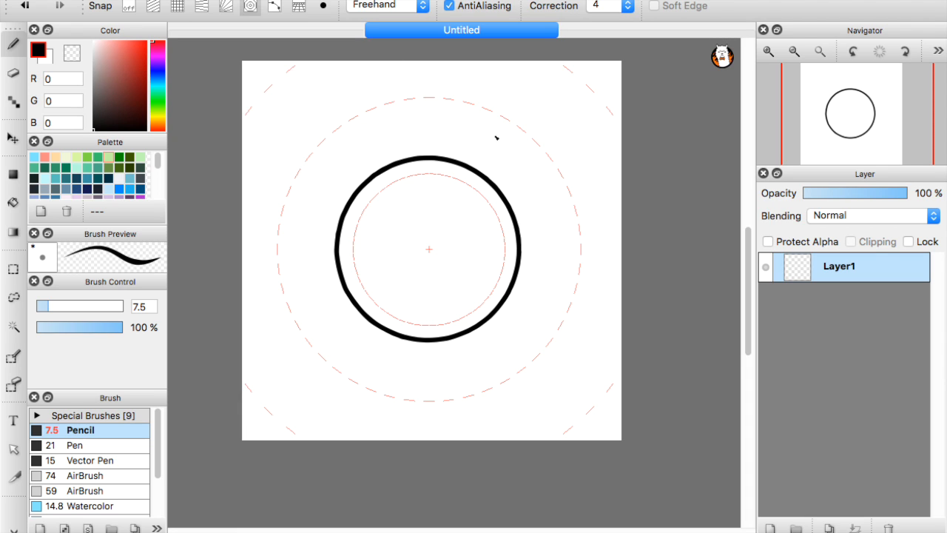
- Turn on Curve Snap, place a closed-looking curve guide around the circle and shift it slightly up and to the right
{"action": "left_click", "coordinate": [273, 6]}
{"action": "scroll", "coordinate": [431, 148], "scroll_direction": "up", "scroll_amount": 2}
{"action": "left_click", "coordinate": [382, 125]}
{"action": "left_click", "coordinate": [560, 267]}
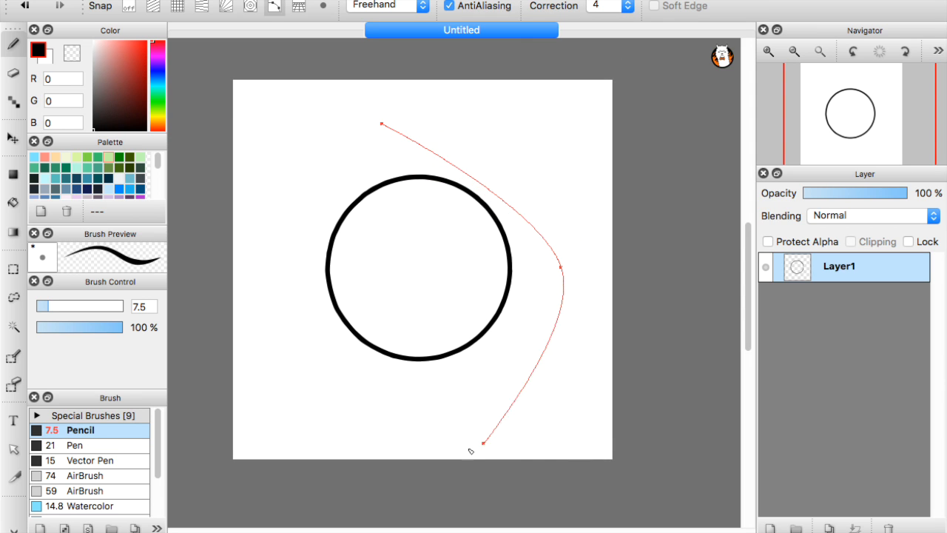
{"action": "left_click", "coordinate": [414, 426]}
{"action": "left_click", "coordinate": [259, 239]}
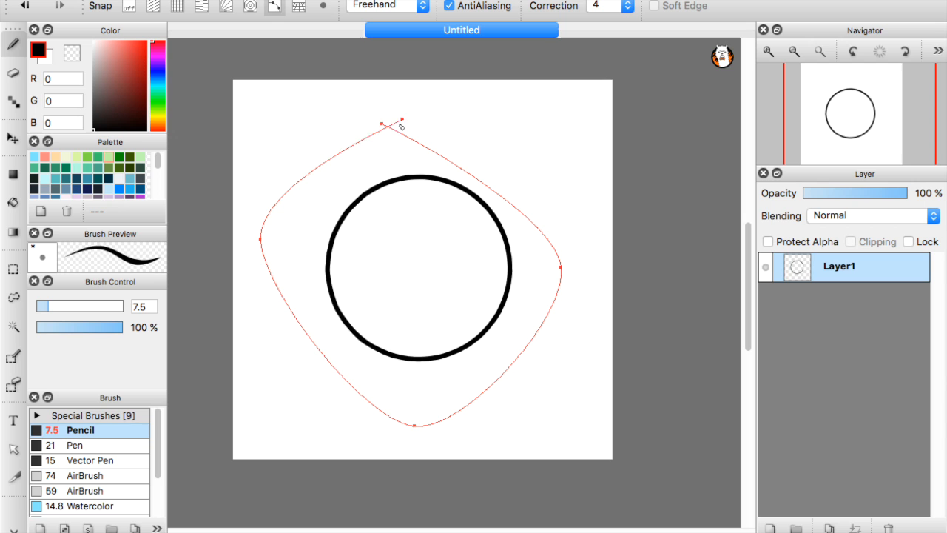
{"action": "double_click", "coordinate": [460, 140]}
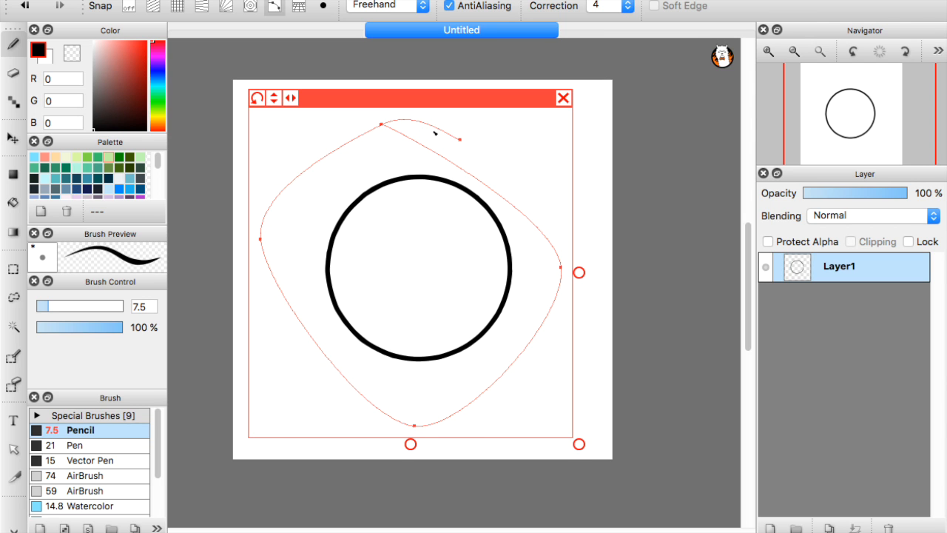
{"action": "mouse_move", "coordinate": [409, 106]}
{"action": "left_mouse_down"}
{"action": "mouse_move", "coordinate": [455, 106]}
{"action": "mouse_move", "coordinate": [433, 93]}
{"action": "mouse_move", "coordinate": [416, 110]}
{"action": "mouse_move", "coordinate": [423, 97]}
{"action": "left_mouse_up"}
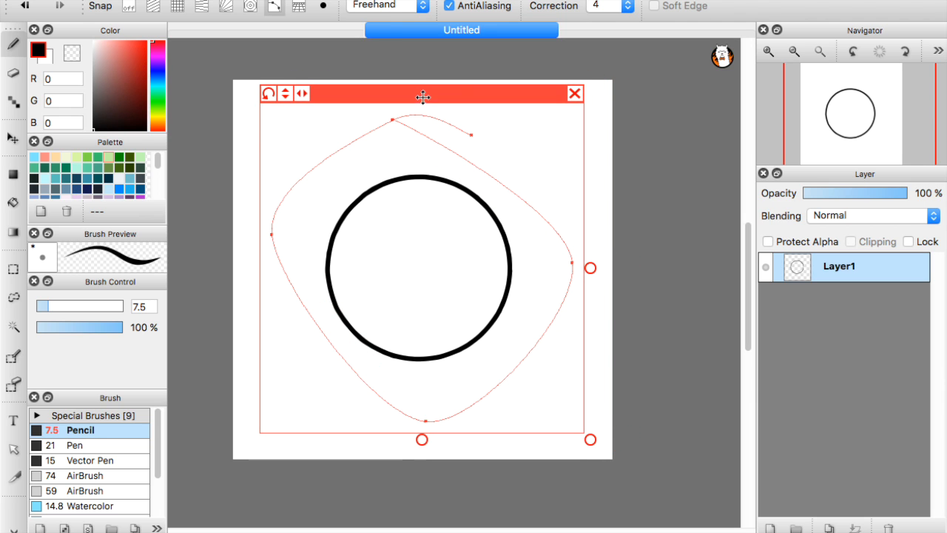
- Replace the curve guide with 3D Perspective Snap and draw loose size 7.5 Pencil strokes across the circle
{"action": "left_click", "coordinate": [575, 94]}
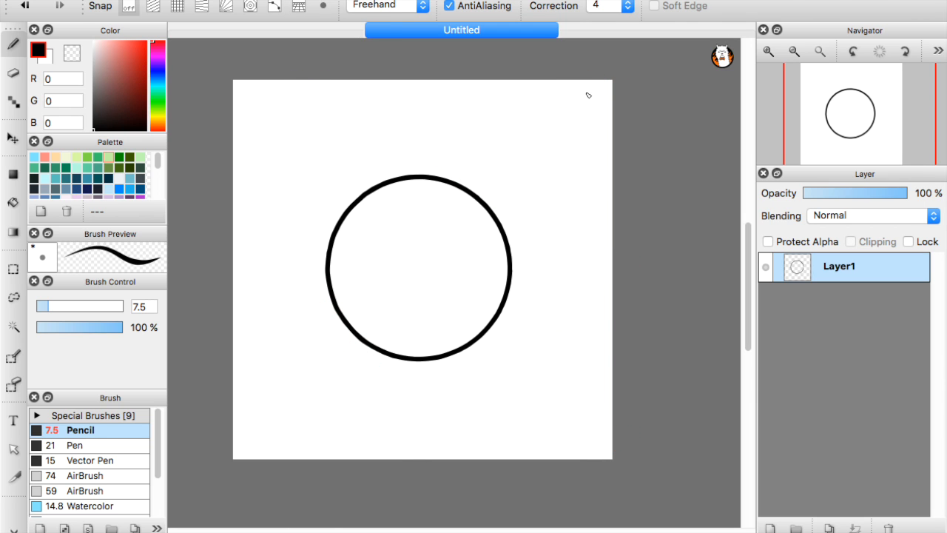
{"action": "left_click", "coordinate": [298, 7]}
{"action": "mouse_move", "coordinate": [380, 134]}
{"action": "left_mouse_down"}
{"action": "mouse_move", "coordinate": [410, 294]}
{"action": "mouse_move", "coordinate": [403, 316]}
{"action": "left_mouse_up"}
{"action": "mouse_move", "coordinate": [361, 154]}
{"action": "left_mouse_down"}
{"action": "mouse_move", "coordinate": [338, 309]}
{"action": "mouse_move", "coordinate": [294, 368]}
{"action": "left_mouse_up"}
{"action": "left_click_drag", "start_coordinate": [337, 161], "coordinate": [303, 402]}
{"action": "mouse_move", "coordinate": [331, 219]}
{"action": "left_mouse_down"}
{"action": "mouse_move", "coordinate": [338, 361]}
{"action": "mouse_move", "coordinate": [560, 315]}
{"action": "mouse_move", "coordinate": [564, 211]}
{"action": "mouse_move", "coordinate": [515, 177]}
{"action": "left_mouse_up"}
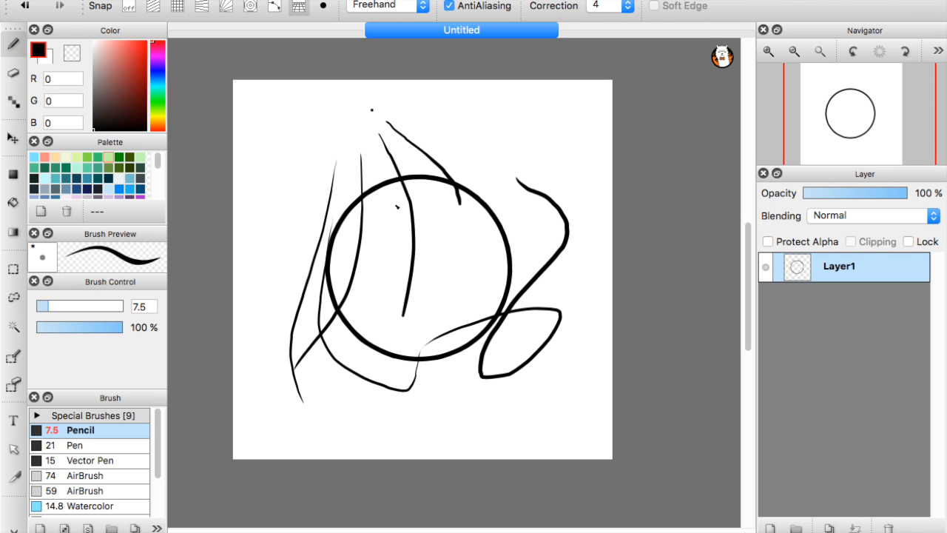
{"action": "mouse_move", "coordinate": [372, 110]}
{"action": "left_mouse_down"}
{"action": "mouse_move", "coordinate": [290, 165]}
{"action": "mouse_move", "coordinate": [335, 230]}
{"action": "mouse_move", "coordinate": [454, 263]}
{"action": "mouse_move", "coordinate": [541, 192]}
{"action": "mouse_move", "coordinate": [479, 156]}
{"action": "mouse_move", "coordinate": [533, 262]}
{"action": "mouse_move", "coordinate": [469, 295]}
{"action": "left_mouse_up"}
{"action": "left_click", "coordinate": [483, 155]}
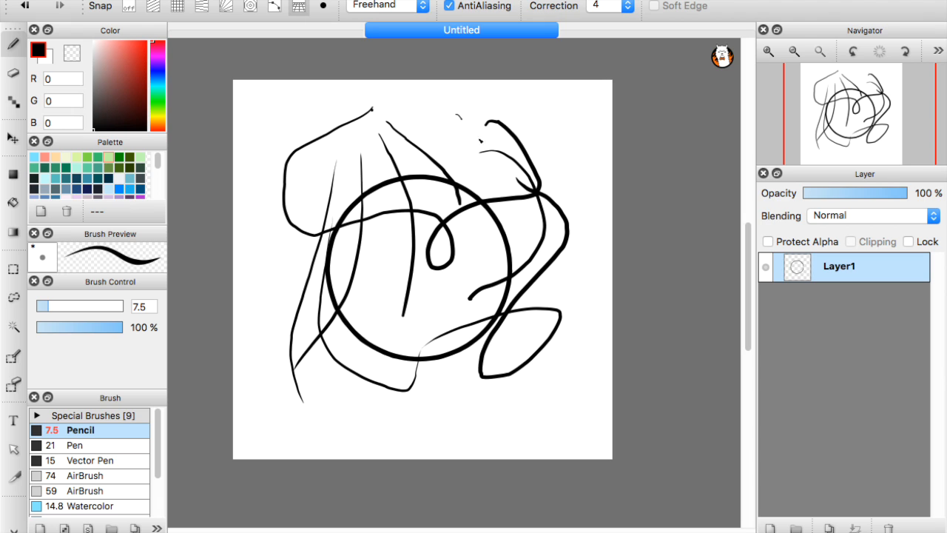
{"action": "mouse_move", "coordinate": [456, 115]}
{"action": "left_mouse_down"}
{"action": "mouse_move", "coordinate": [467, 249]}
{"action": "mouse_move", "coordinate": [386, 316]}
{"action": "left_mouse_up"}
{"action": "left_click", "coordinate": [378, 271]}
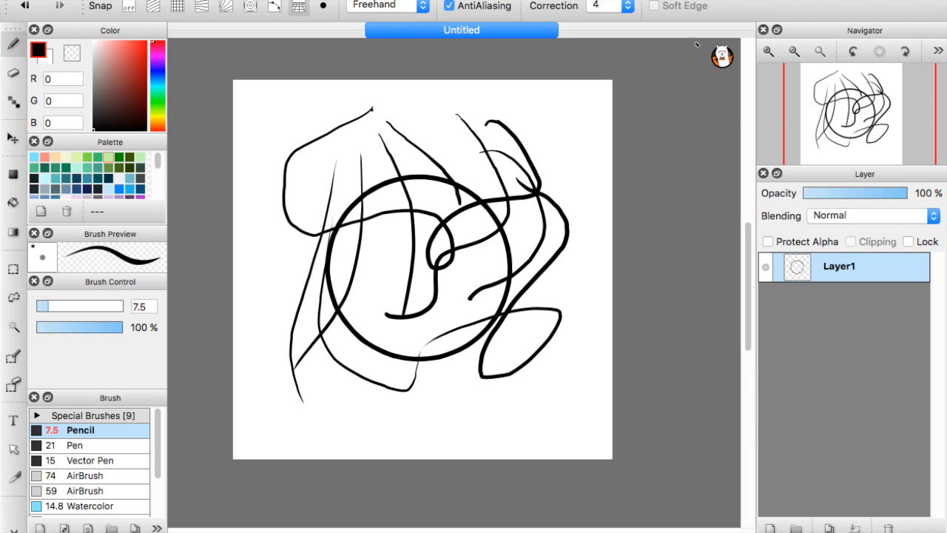
- Clear the circle and all loose strokes from Layer1
{"action": "left_click", "coordinate": [722, 56]}
{"action": "left_click", "coordinate": [748, 64]}
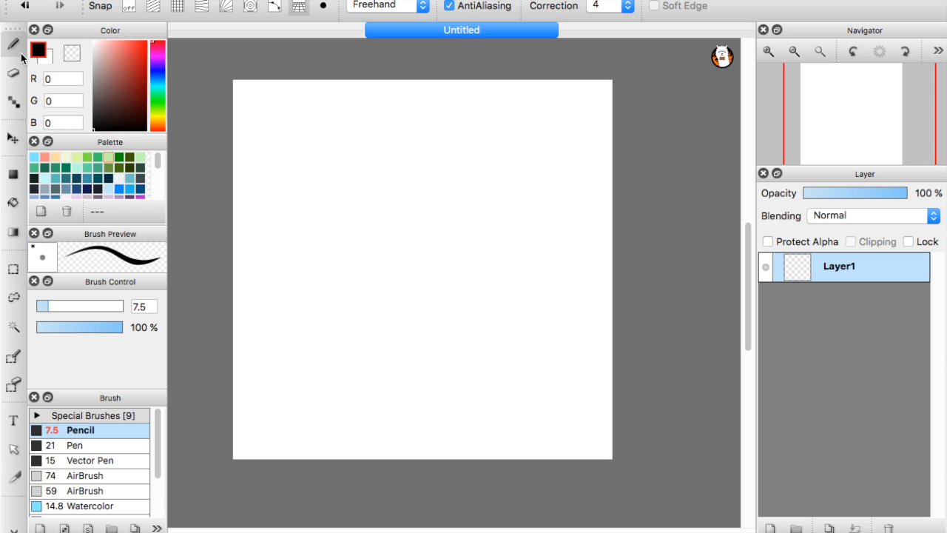
- With the Dot tool at 1 pixel, draw several thin freehand curves in the canvas's upper-middle area, including close-up strokes
{"action": "left_click", "coordinate": [14, 76]}
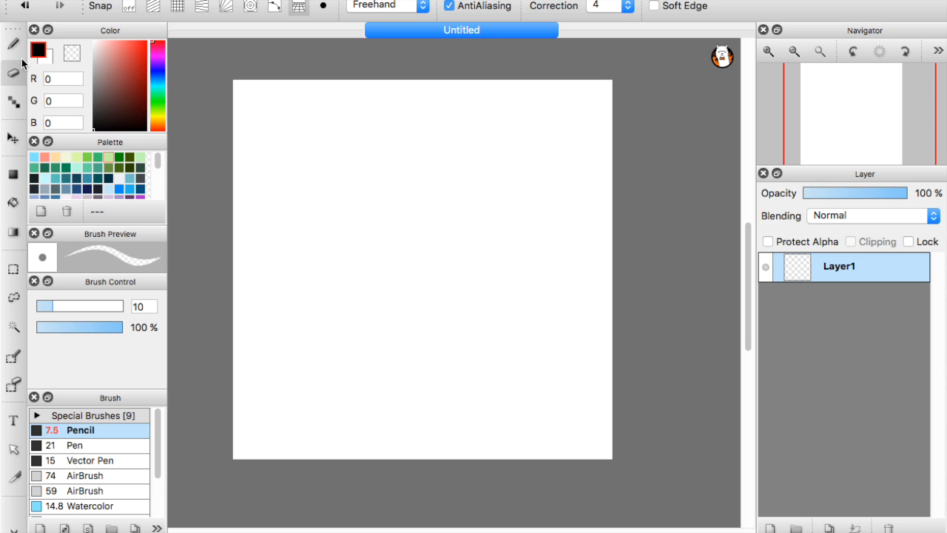
{"action": "left_click", "coordinate": [21, 108]}
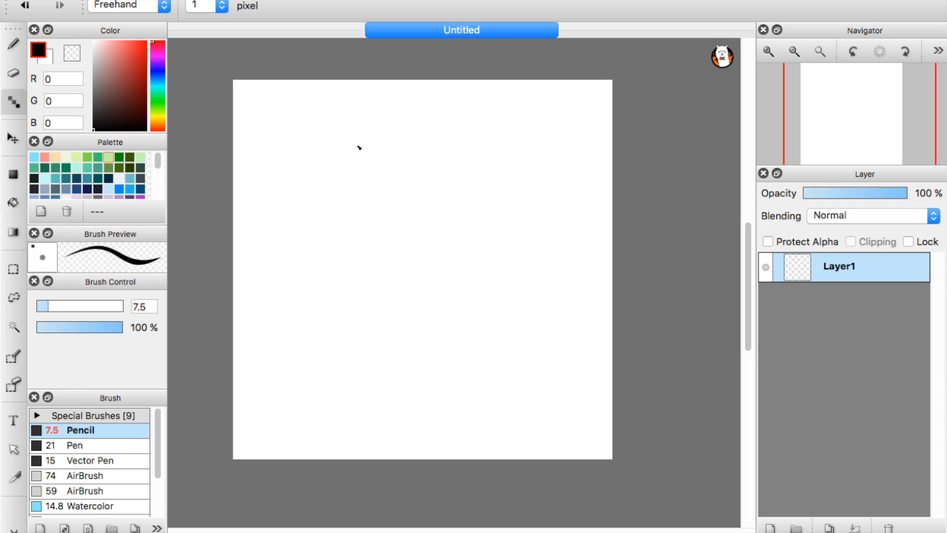
{"action": "mouse_move", "coordinate": [354, 114]}
{"action": "left_mouse_down"}
{"action": "mouse_move", "coordinate": [391, 162]}
{"action": "mouse_move", "coordinate": [435, 260]}
{"action": "mouse_move", "coordinate": [397, 322]}
{"action": "mouse_move", "coordinate": [434, 213]}
{"action": "mouse_move", "coordinate": [415, 157]}
{"action": "mouse_move", "coordinate": [411, 207]}
{"action": "mouse_move", "coordinate": [442, 147]}
{"action": "mouse_move", "coordinate": [402, 146]}
{"action": "mouse_move", "coordinate": [433, 131]}
{"action": "mouse_move", "coordinate": [368, 133]}
{"action": "mouse_move", "coordinate": [303, 225]}
{"action": "left_mouse_up"}
{"action": "mouse_move", "coordinate": [362, 142]}
{"action": "left_mouse_down"}
{"action": "mouse_move", "coordinate": [335, 264]}
{"action": "mouse_move", "coordinate": [355, 159]}
{"action": "left_mouse_up"}
{"action": "scroll", "coordinate": [356, 186], "scroll_direction": "down", "scroll_amount": 1}
{"action": "scroll", "coordinate": [355, 186], "scroll_direction": "up", "scroll_amount": 5}
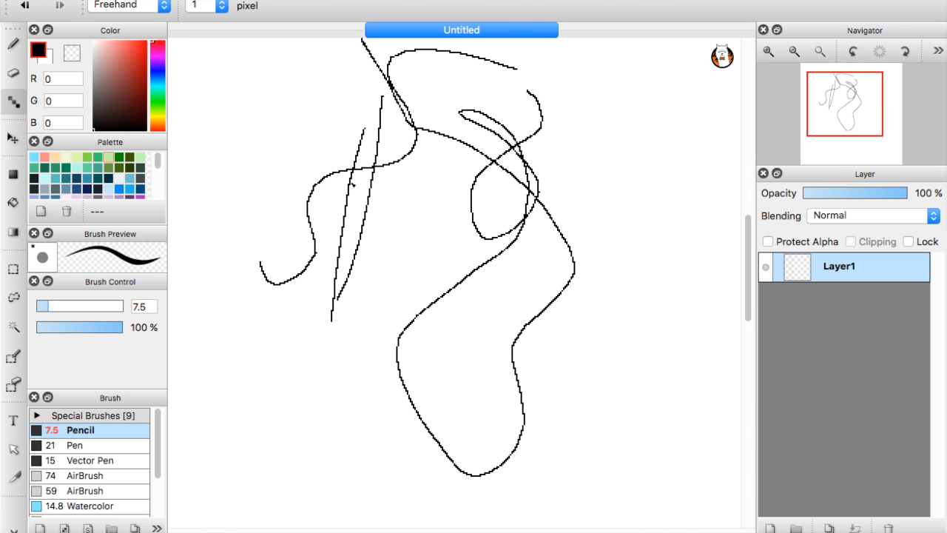
{"action": "left_click_drag", "start_coordinate": [396, 141], "coordinate": [373, 338]}
{"action": "left_click_drag", "start_coordinate": [430, 164], "coordinate": [385, 342]}
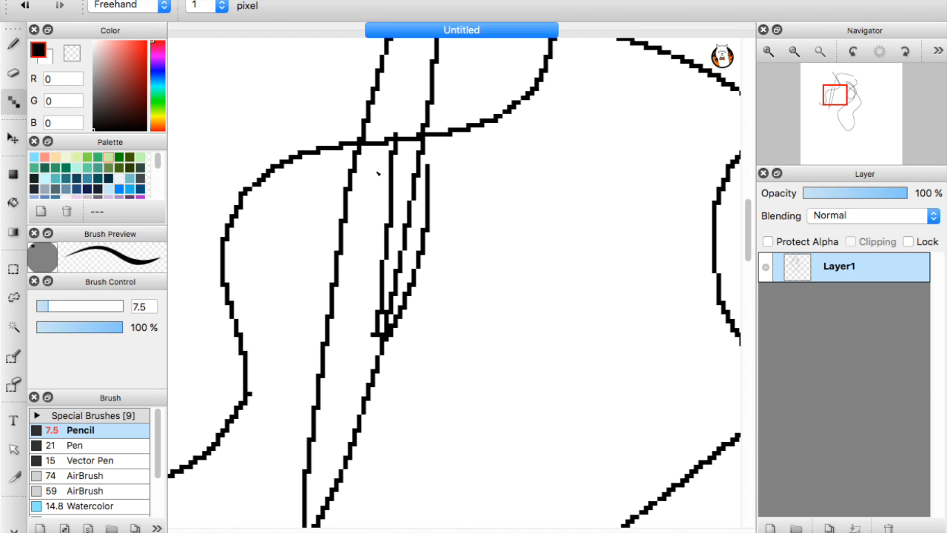
- Draw two wavy size 7.5 Pencil strokes among the thin dot lines for comparison
{"action": "scroll", "coordinate": [377, 222], "scroll_direction": "down", "scroll_amount": 1}
{"action": "left_click", "coordinate": [9, 46]}
{"action": "left_click_drag", "start_coordinate": [481, 155], "coordinate": [451, 413]}
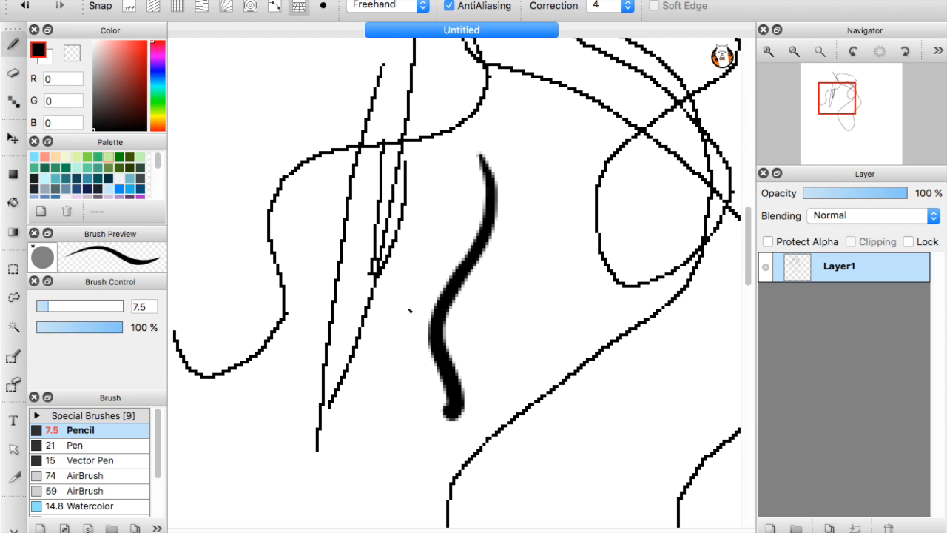
{"action": "left_click_drag", "start_coordinate": [409, 199], "coordinate": [437, 389]}
- Move Layer1's drawing slightly down and to the right with the Move tool
{"action": "left_click", "coordinate": [14, 102]}
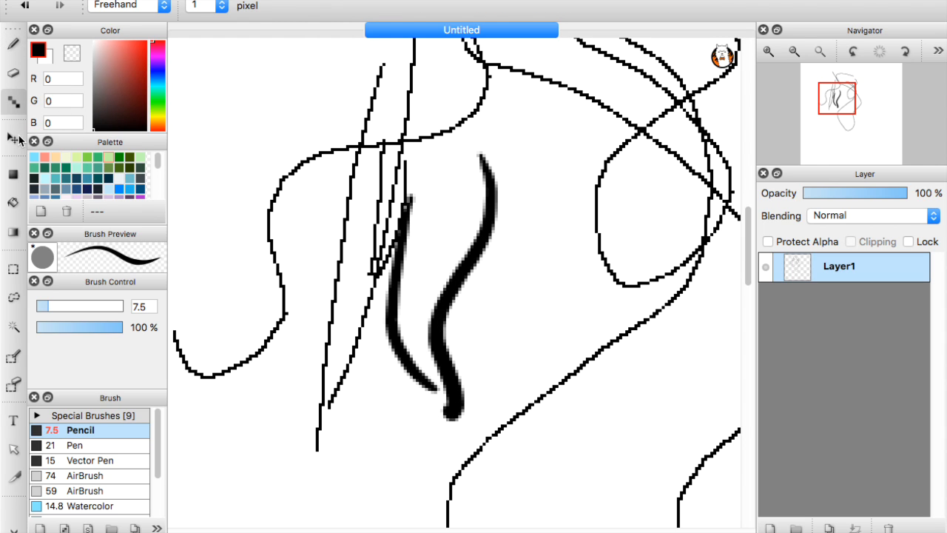
{"action": "left_click", "coordinate": [15, 141]}
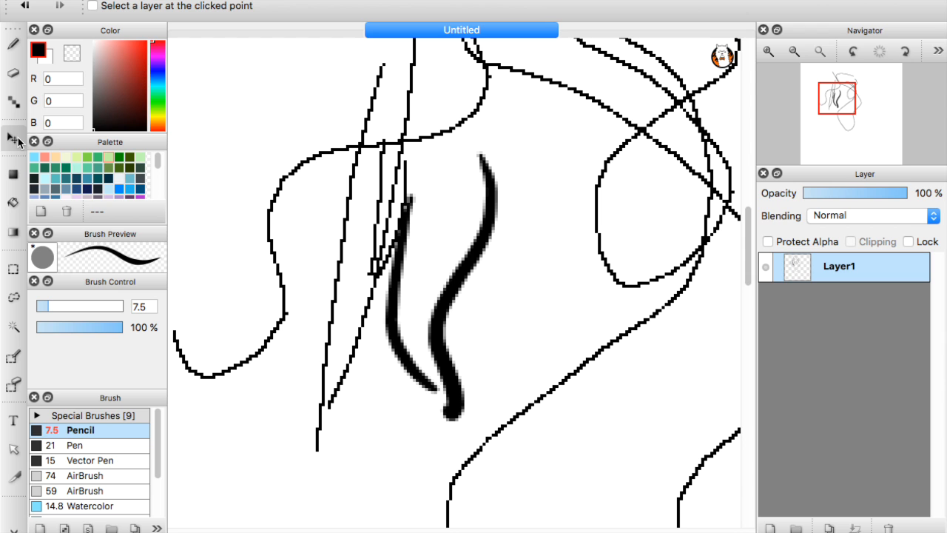
{"action": "scroll", "coordinate": [327, 232], "scroll_direction": "down", "scroll_amount": 2}
{"action": "mouse_move", "coordinate": [379, 172]}
{"action": "left_mouse_down"}
{"action": "mouse_move", "coordinate": [424, 235]}
{"action": "mouse_move", "coordinate": [432, 196]}
{"action": "mouse_move", "coordinate": [407, 247]}
{"action": "left_mouse_up"}
{"action": "scroll", "coordinate": [391, 202], "scroll_direction": "down", "scroll_amount": 2}
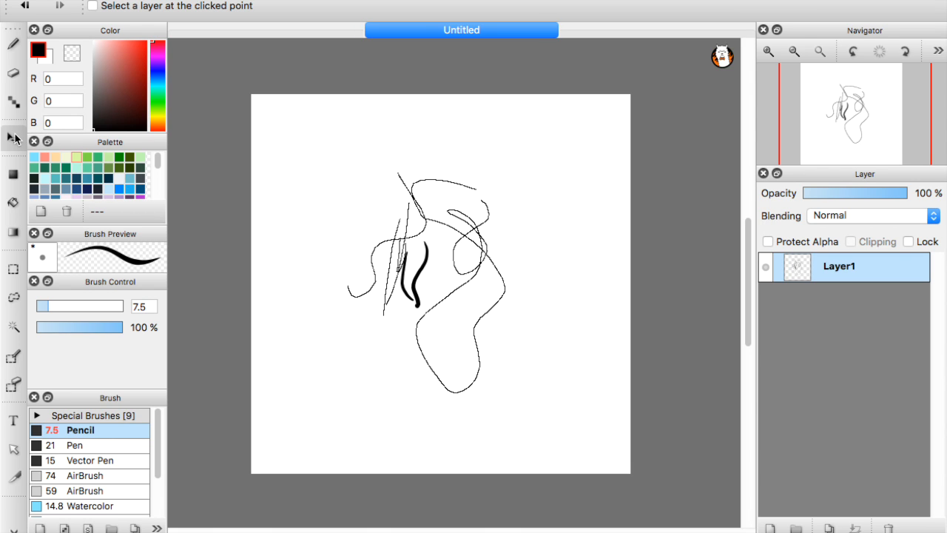
- Try the Fill tool's Rectangle shape by covering the sketch with a large black rectangle, redrawing it once, and undo it
{"action": "left_click", "coordinate": [13, 174]}
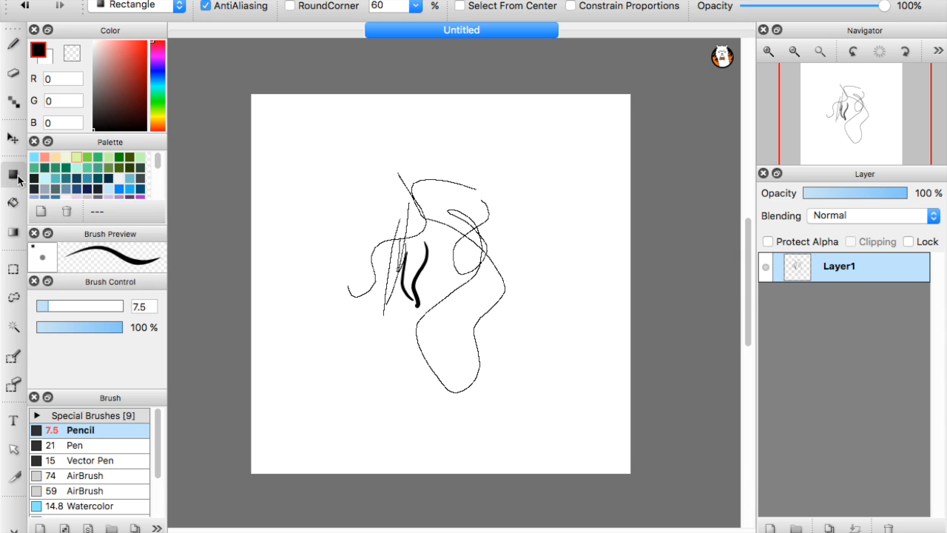
{"action": "left_click_drag", "start_coordinate": [311, 123], "coordinate": [570, 388]}
{"action": "key", "text": "ctrl+z"}
{"action": "left_click_drag", "start_coordinate": [321, 156], "coordinate": [592, 404]}
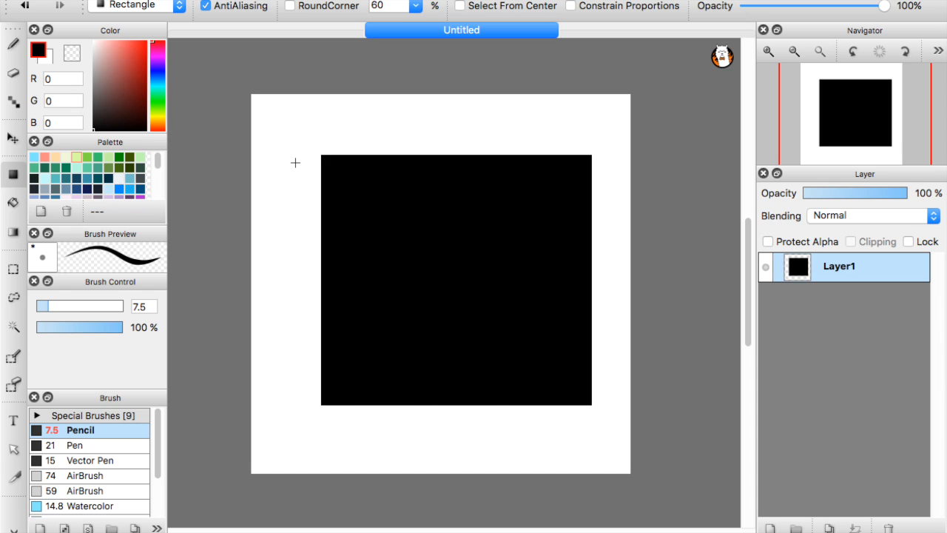
{"action": "key", "text": "ctrl+z"}
- Switch the fill shape to Ellipse, draw a black ellipse over the sketch's upper-left part and undo it
{"action": "left_click", "coordinate": [176, 7]}
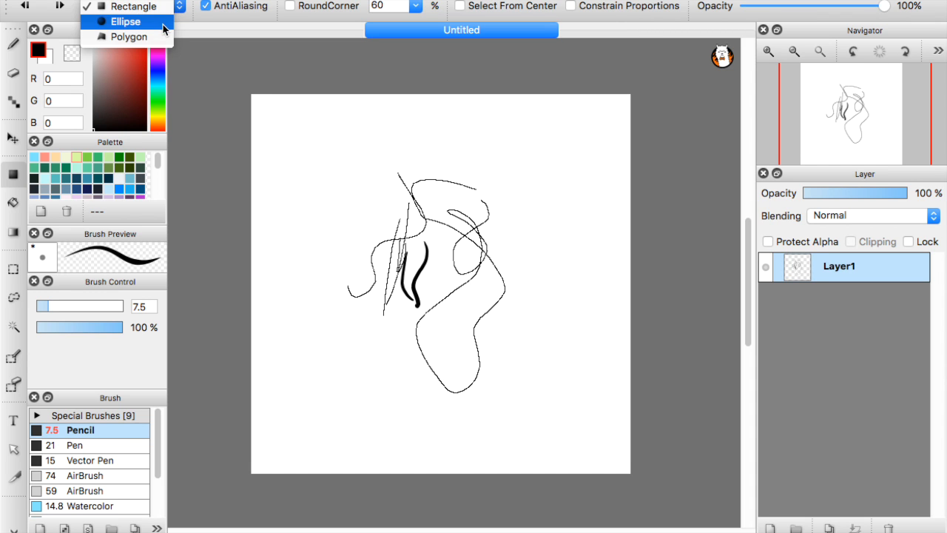
{"action": "left_click", "coordinate": [162, 23]}
{"action": "left_click_drag", "start_coordinate": [327, 137], "coordinate": [478, 300]}
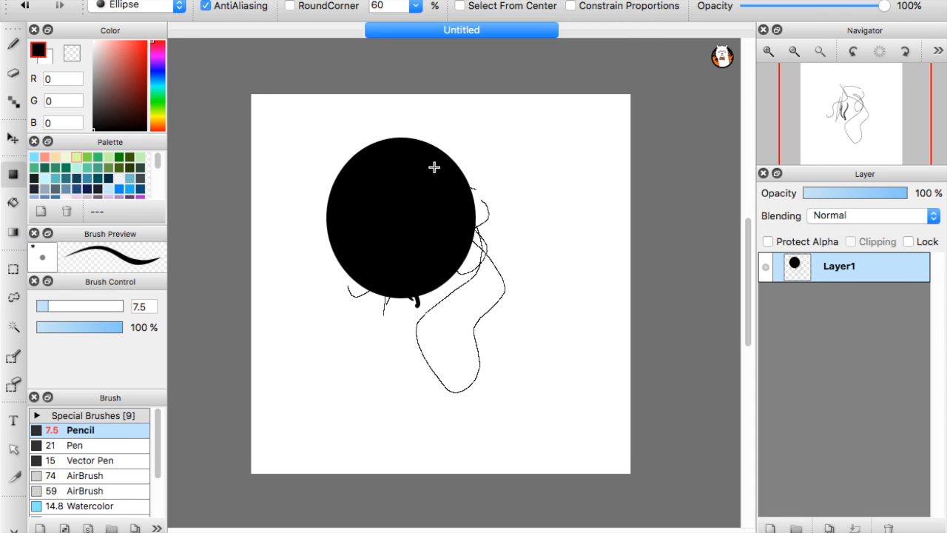
{"action": "key", "text": "ctrl+z"}
- Draw a filled black five-cornered polygon over the sketch's upper-left part and set the fill shape back to Rectangle
{"action": "left_click", "coordinate": [180, 7]}
{"action": "left_click", "coordinate": [144, 23]}
{"action": "left_click", "coordinate": [337, 158]}
{"action": "left_click", "coordinate": [344, 249]}
{"action": "left_click", "coordinate": [445, 215]}
{"action": "left_click", "coordinate": [392, 191]}
{"action": "double_click", "coordinate": [367, 163]}
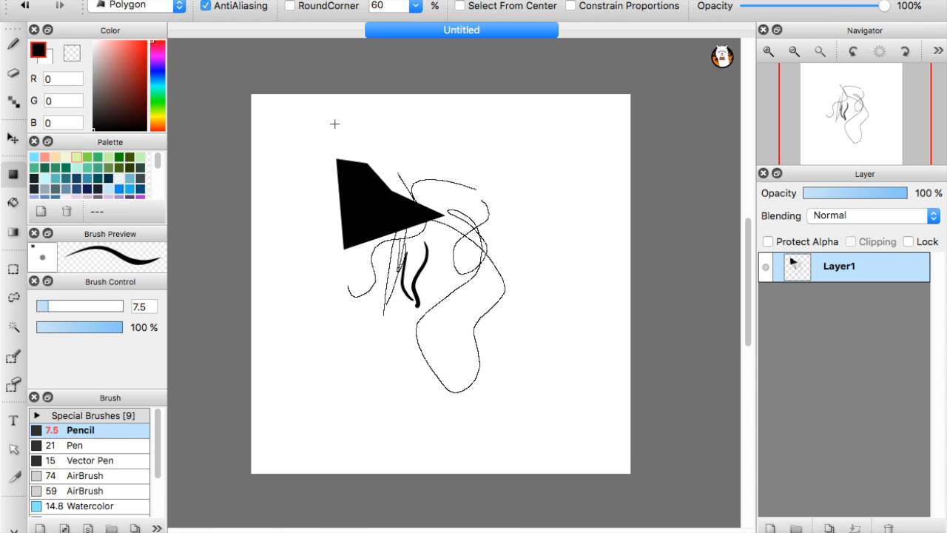
{"action": "left_click", "coordinate": [180, 7]}
{"action": "left_click", "coordinate": [122, 6]}
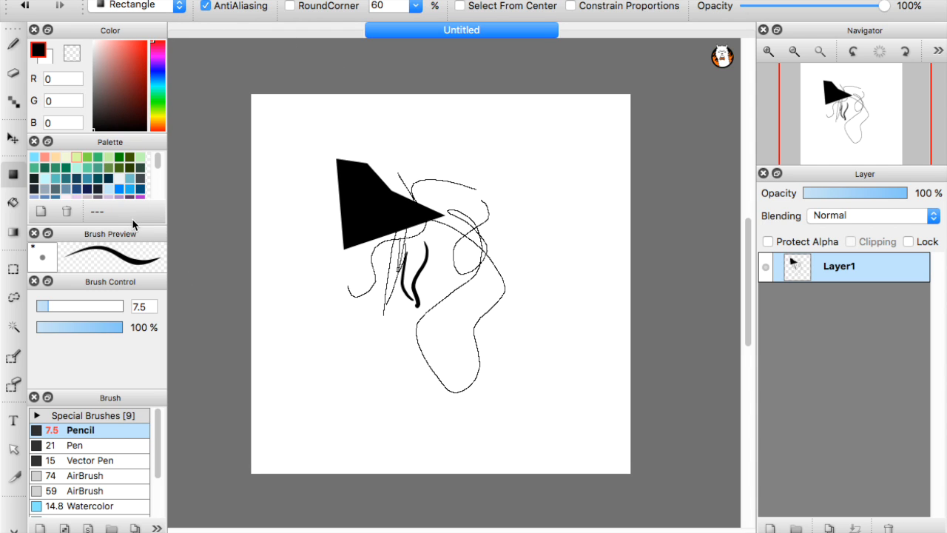
- Bucket-fill three enclosed areas of the thin-line sketch with black, using the canvas as reference
{"action": "left_click", "coordinate": [14, 207]}
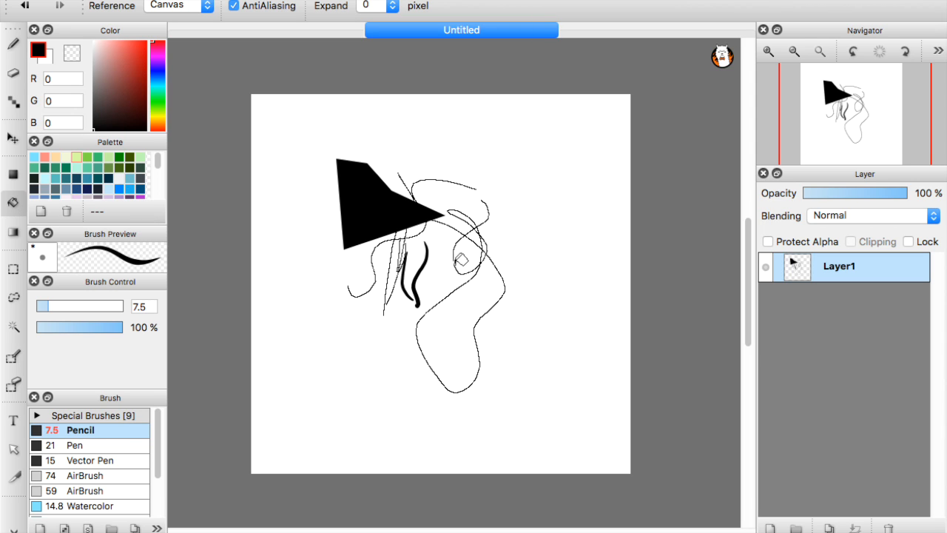
{"action": "left_click", "coordinate": [476, 307]}
{"action": "left_click", "coordinate": [472, 250]}
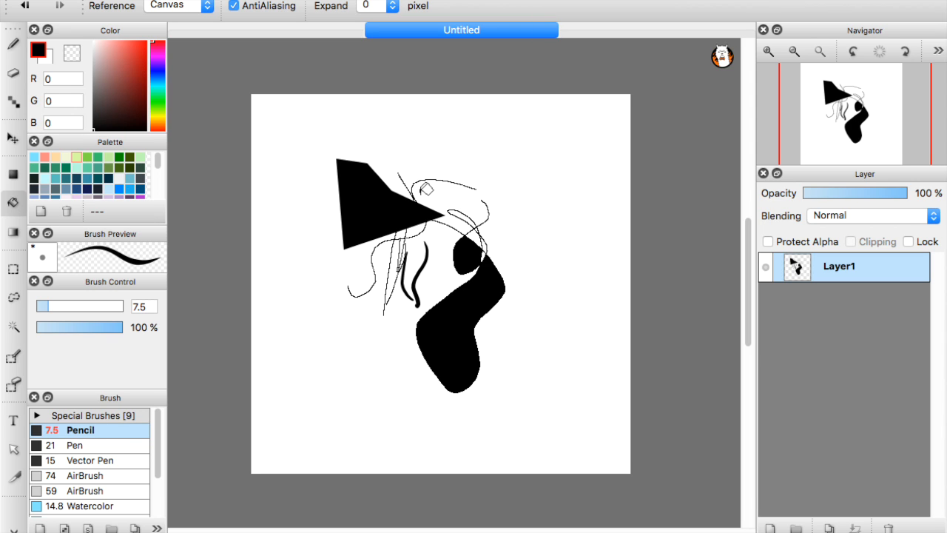
{"action": "left_click", "coordinate": [465, 213]}
- Try Linear Foreground-Background gradients over the canvas in two downward directions, undoing each one
{"action": "key", "text": "g"}
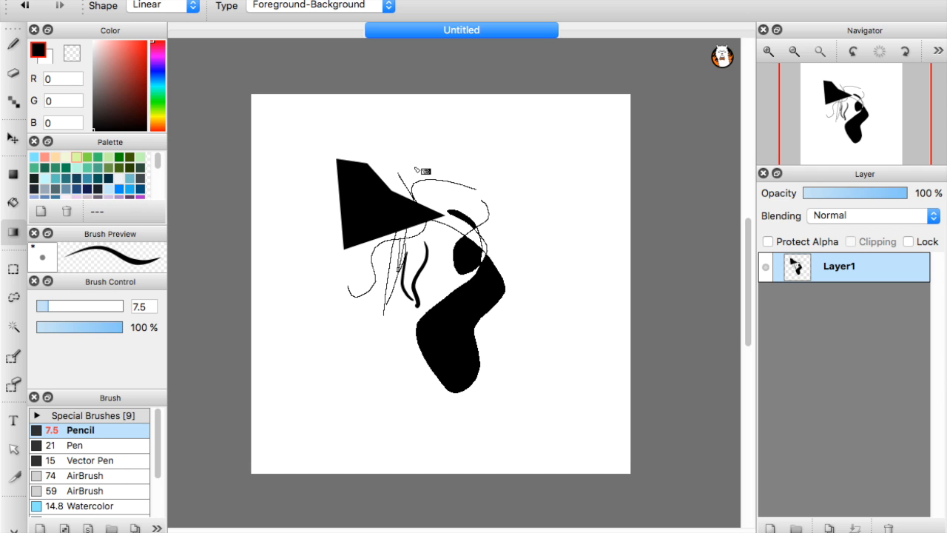
{"action": "left_click_drag", "start_coordinate": [406, 76], "coordinate": [271, 508]}
{"action": "key", "text": "super+z"}
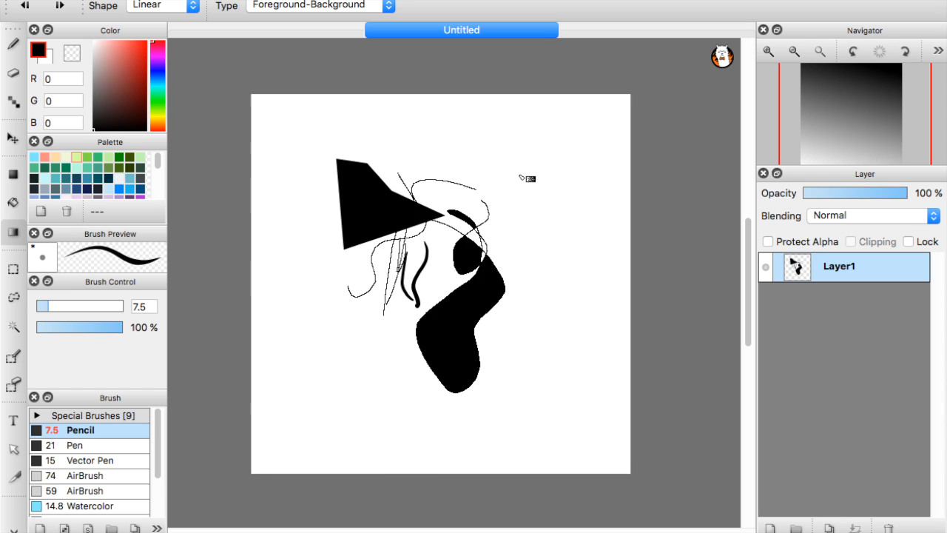
{"action": "left_click_drag", "start_coordinate": [529, 99], "coordinate": [494, 281]}
{"action": "key", "text": "super+z"}
- Make a rectangular selection around the polygon and shift the selection outline down and to the right
{"action": "left_click", "coordinate": [14, 270]}
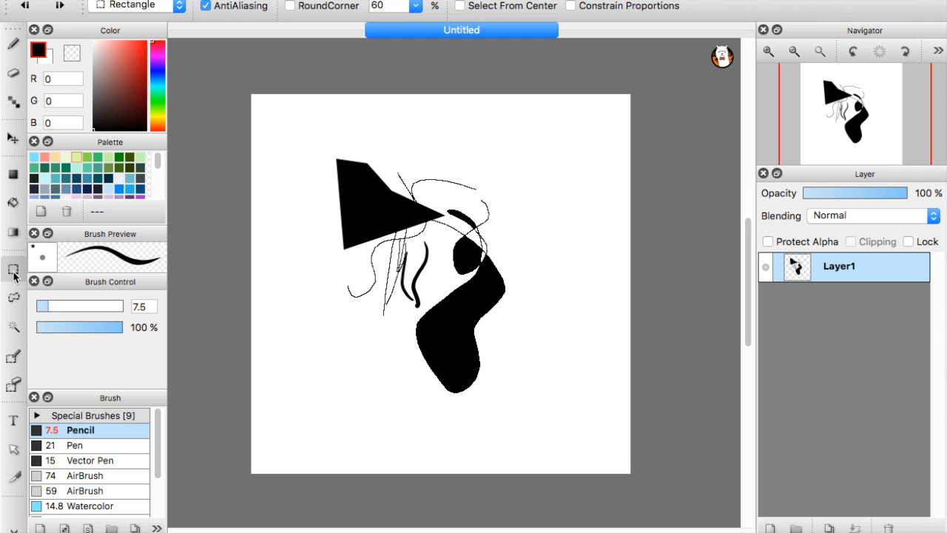
{"action": "left_click_drag", "start_coordinate": [335, 134], "coordinate": [473, 287]}
{"action": "left_click_drag", "start_coordinate": [363, 230], "coordinate": [373, 227]}
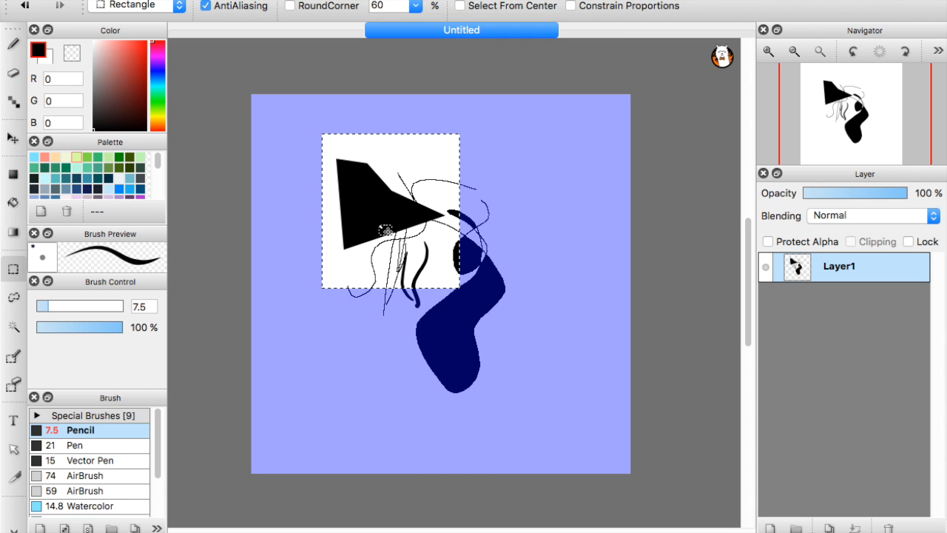
{"action": "left_click", "coordinate": [25, 298]}
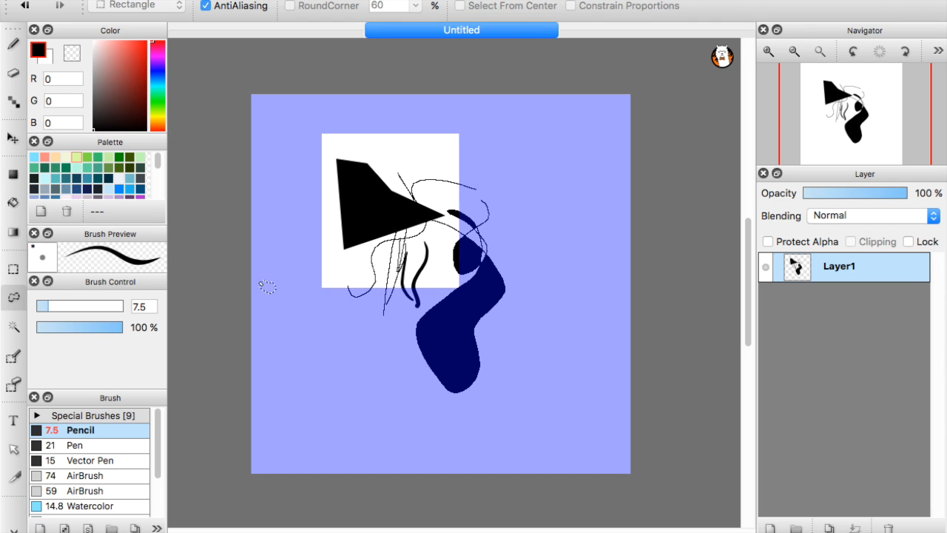
{"action": "left_click_drag", "start_coordinate": [401, 261], "coordinate": [440, 283]}
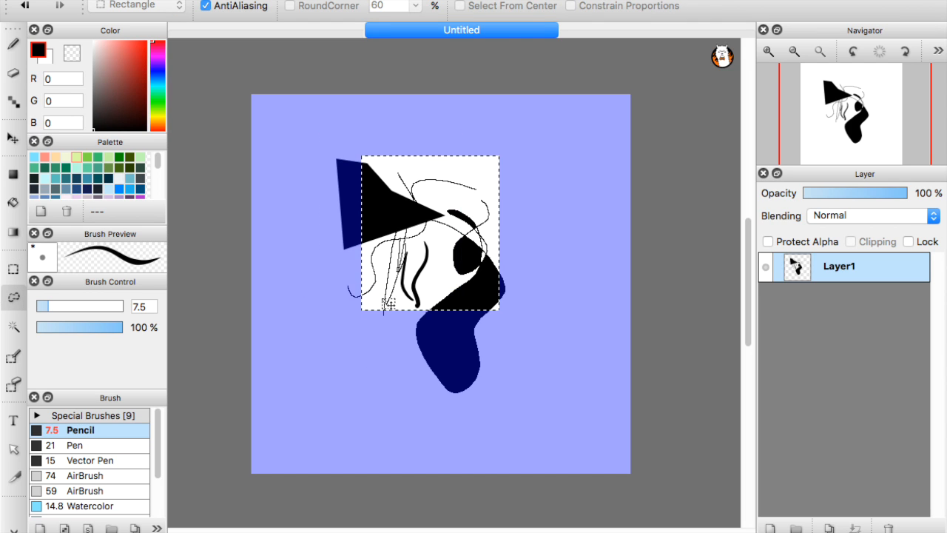
- Try Lasso selections beside the polygon, deselect everything and return to the Brush tool
{"action": "left_click", "coordinate": [315, 270]}
{"action": "mouse_move", "coordinate": [325, 246]}
{"action": "left_mouse_down"}
{"action": "mouse_move", "coordinate": [303, 255]}
{"action": "mouse_move", "coordinate": [333, 243]}
{"action": "left_mouse_up"}
{"action": "mouse_move", "coordinate": [309, 194]}
{"action": "left_mouse_down"}
{"action": "mouse_move", "coordinate": [350, 378]}
{"action": "mouse_move", "coordinate": [296, 145]}
{"action": "left_mouse_up"}
{"action": "left_click", "coordinate": [239, 262]}
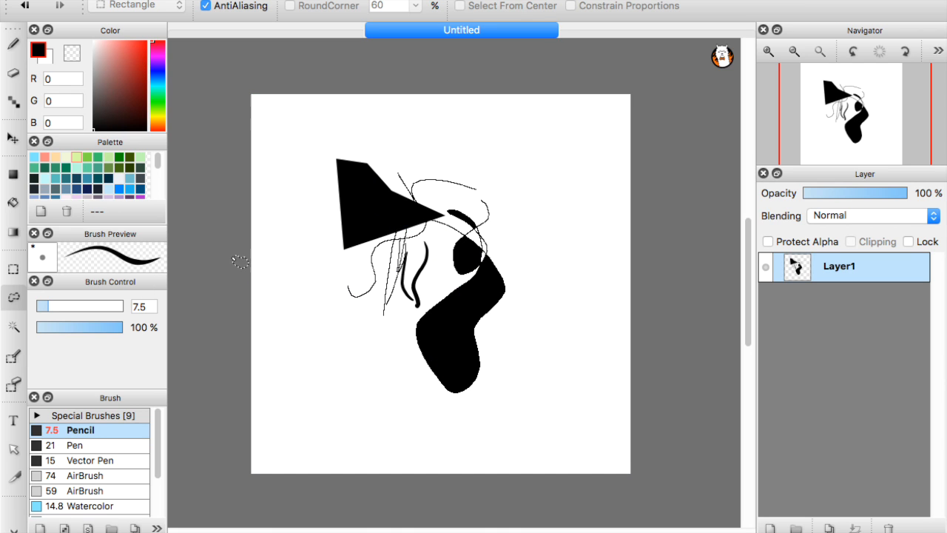
{"action": "key", "text": "b"}
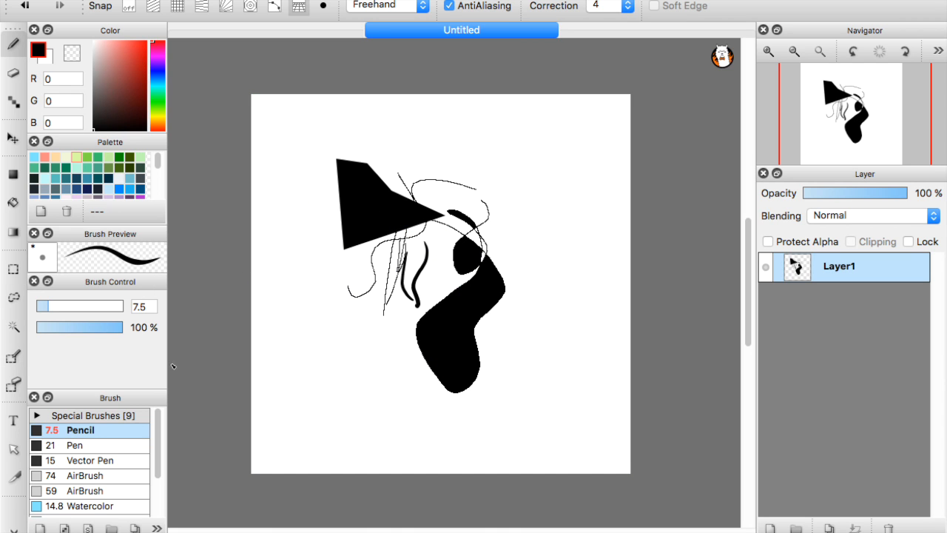
- Paint a selection over the polygon's left edge with the Select Pen and preview its outline
{"action": "left_click", "coordinate": [13, 357]}
{"action": "scroll", "coordinate": [358, 192], "scroll_direction": "up", "scroll_amount": 1}
{"action": "scroll", "coordinate": [359, 191], "scroll_direction": "up", "scroll_amount": 1}
{"action": "mouse_move", "coordinate": [372, 175]}
{"action": "left_mouse_down"}
{"action": "mouse_move", "coordinate": [384, 267]}
{"action": "mouse_move", "coordinate": [336, 179]}
{"action": "mouse_move", "coordinate": [376, 267]}
{"action": "mouse_move", "coordinate": [378, 190]}
{"action": "mouse_move", "coordinate": [359, 168]}
{"action": "mouse_move", "coordinate": [338, 168]}
{"action": "mouse_move", "coordinate": [332, 198]}
{"action": "mouse_move", "coordinate": [284, 180]}
{"action": "mouse_move", "coordinate": [335, 243]}
{"action": "mouse_move", "coordinate": [290, 210]}
{"action": "mouse_move", "coordinate": [311, 231]}
{"action": "mouse_move", "coordinate": [291, 221]}
{"action": "mouse_move", "coordinate": [305, 245]}
{"action": "mouse_move", "coordinate": [289, 243]}
{"action": "mouse_move", "coordinate": [306, 275]}
{"action": "mouse_move", "coordinate": [295, 293]}
{"action": "mouse_move", "coordinate": [337, 400]}
{"action": "mouse_move", "coordinate": [305, 361]}
{"action": "mouse_move", "coordinate": [302, 309]}
{"action": "mouse_move", "coordinate": [337, 355]}
{"action": "mouse_move", "coordinate": [316, 295]}
{"action": "left_mouse_up"}
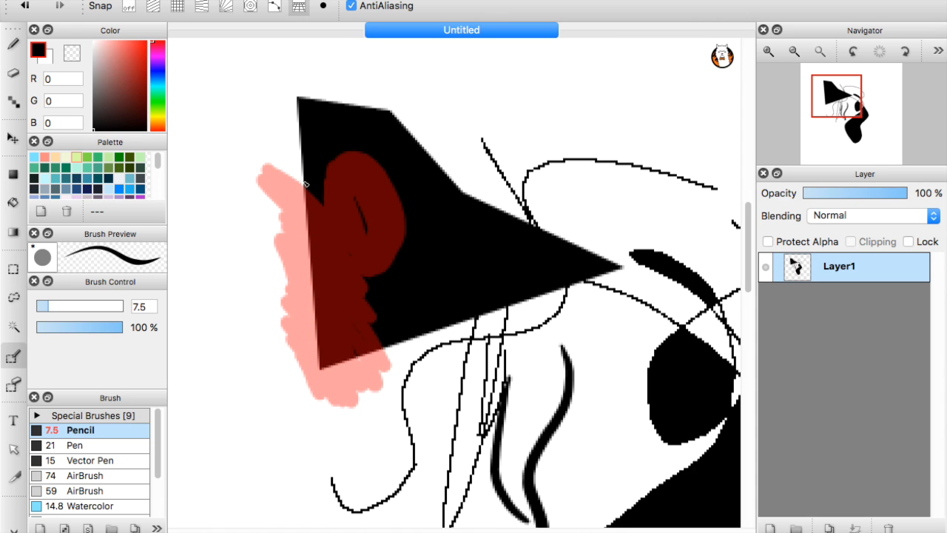
{"action": "mouse_move", "coordinate": [308, 207]}
{"action": "left_mouse_down"}
{"action": "mouse_move", "coordinate": [284, 95]}
{"action": "mouse_move", "coordinate": [305, 82]}
{"action": "left_mouse_up"}
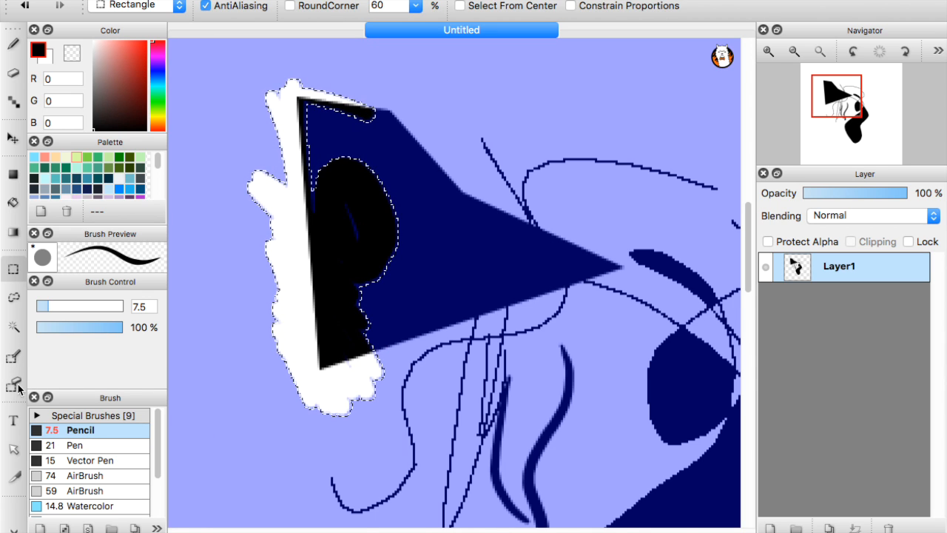
{"action": "left_click", "coordinate": [12, 360]}
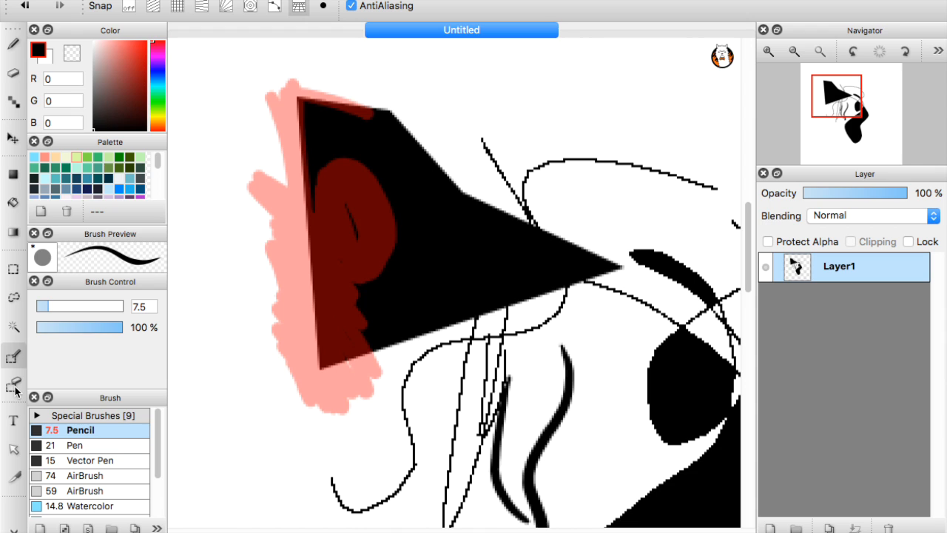
- Remove parts of the painted selection with the Select Eraser, preview the outline and deselect it
{"action": "left_click", "coordinate": [14, 386]}
{"action": "mouse_move", "coordinate": [372, 160]}
{"action": "left_mouse_down"}
{"action": "mouse_move", "coordinate": [321, 93]}
{"action": "mouse_move", "coordinate": [373, 107]}
{"action": "mouse_move", "coordinate": [278, 84]}
{"action": "mouse_move", "coordinate": [295, 229]}
{"action": "mouse_move", "coordinate": [290, 314]}
{"action": "mouse_move", "coordinate": [311, 370]}
{"action": "mouse_move", "coordinate": [342, 375]}
{"action": "left_mouse_up"}
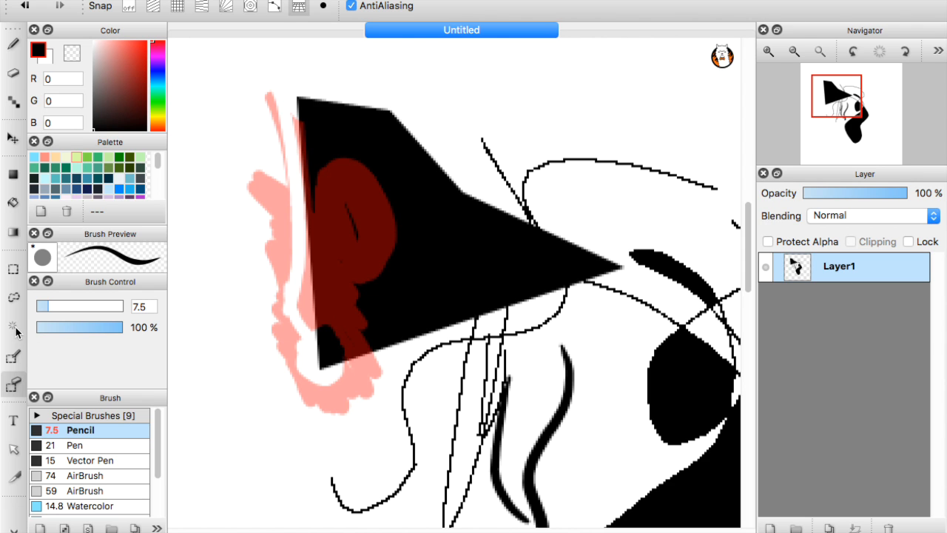
{"action": "left_click", "coordinate": [14, 270]}
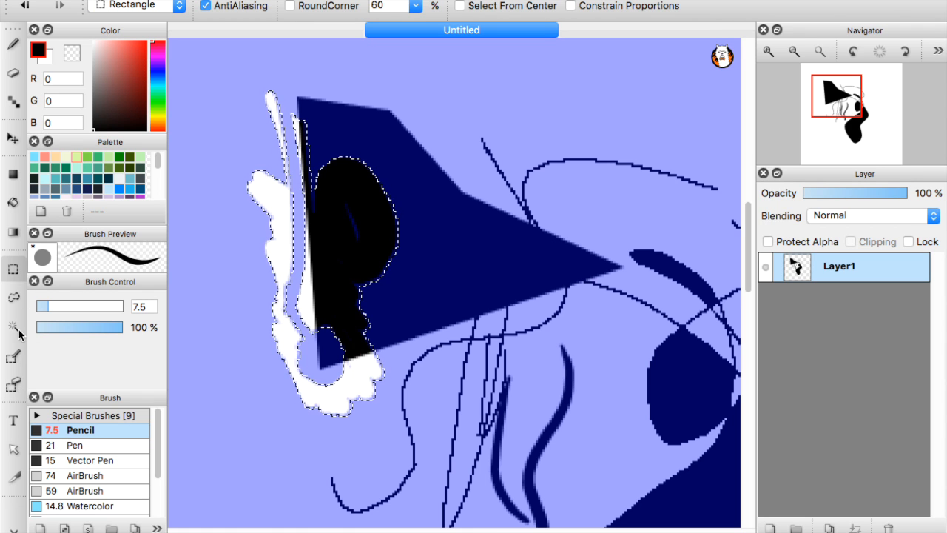
{"action": "left_click", "coordinate": [249, 324]}
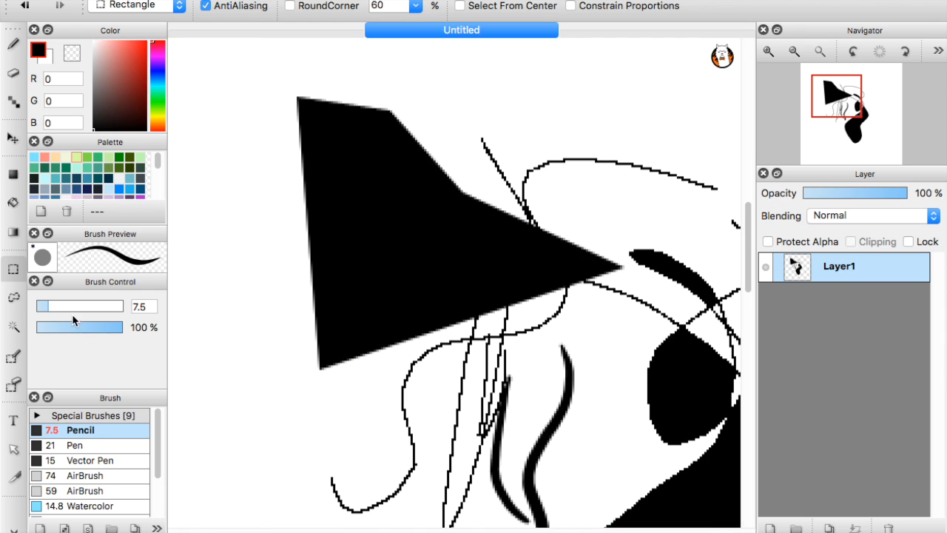
- Try selecting the black polygon with the Magic Wand
{"action": "left_click", "coordinate": [15, 332]}
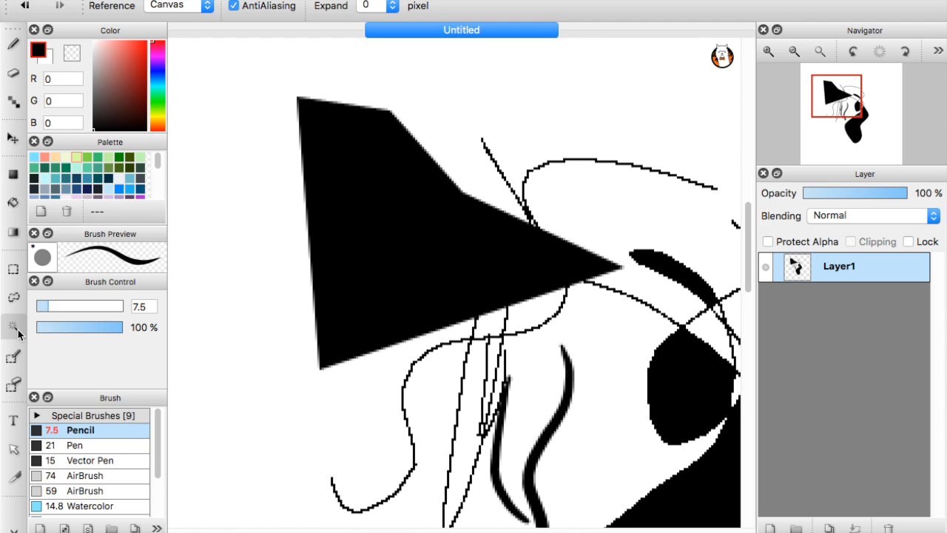
{"action": "left_click", "coordinate": [439, 257]}
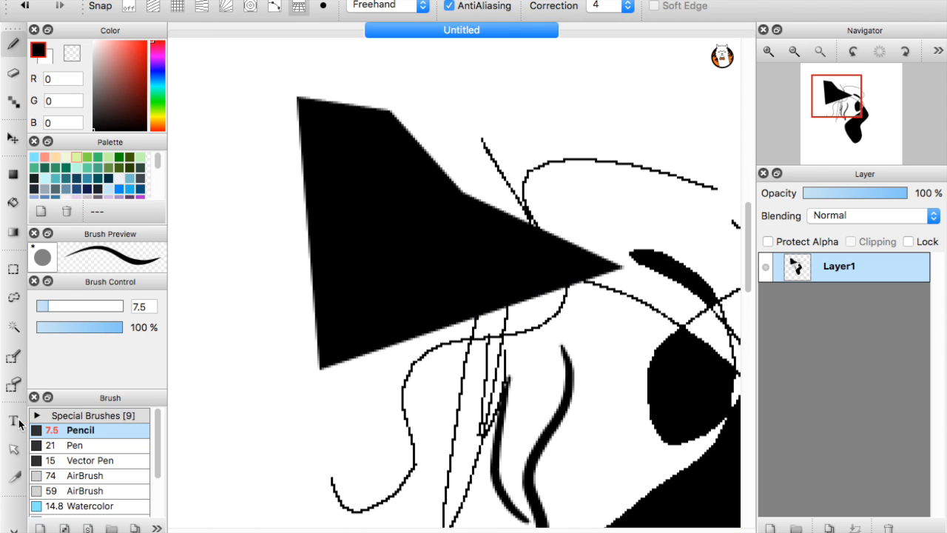
- Place text across the drawing with the Text tool, enter "alnfngjn;ejkrn" and move the dialog aside to reveal it
{"action": "left_click", "coordinate": [18, 424]}
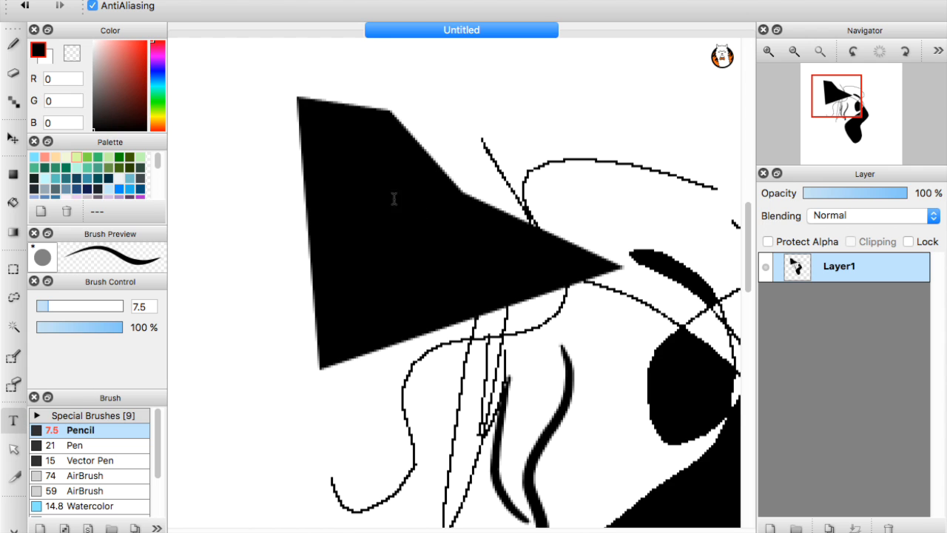
{"action": "scroll", "coordinate": [386, 176], "scroll_direction": "down", "scroll_amount": 3}
{"action": "scroll", "coordinate": [387, 180], "scroll_direction": "up", "scroll_amount": 1}
{"action": "scroll", "coordinate": [390, 183], "scroll_direction": "down", "scroll_amount": 1}
{"action": "left_click_drag", "start_coordinate": [437, 257], "coordinate": [413, 259]}
{"action": "left_click", "coordinate": [325, 259]}
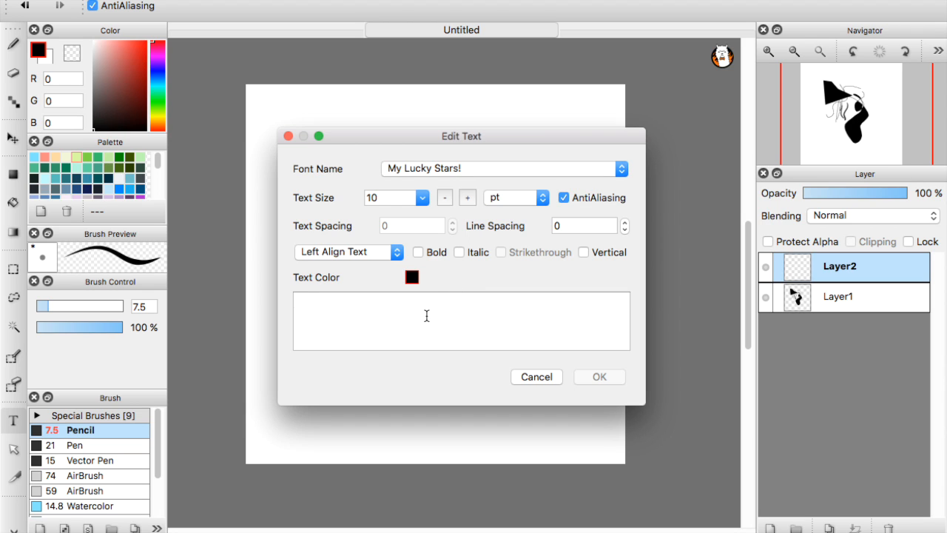
{"action": "type", "text": "alnfngjn;ejkrn"}
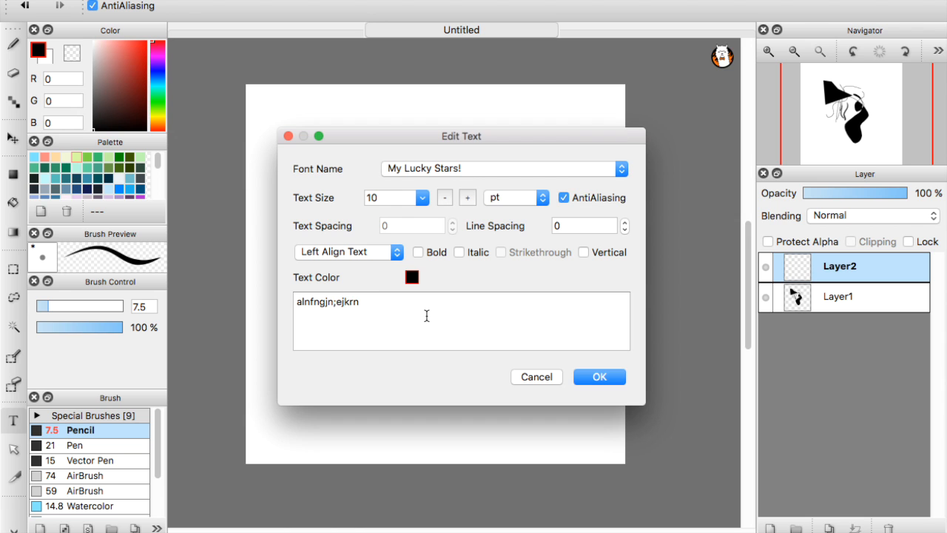
{"action": "left_click_drag", "start_coordinate": [419, 134], "coordinate": [670, 106]}
{"action": "left_click_drag", "start_coordinate": [606, 105], "coordinate": [657, 85]}
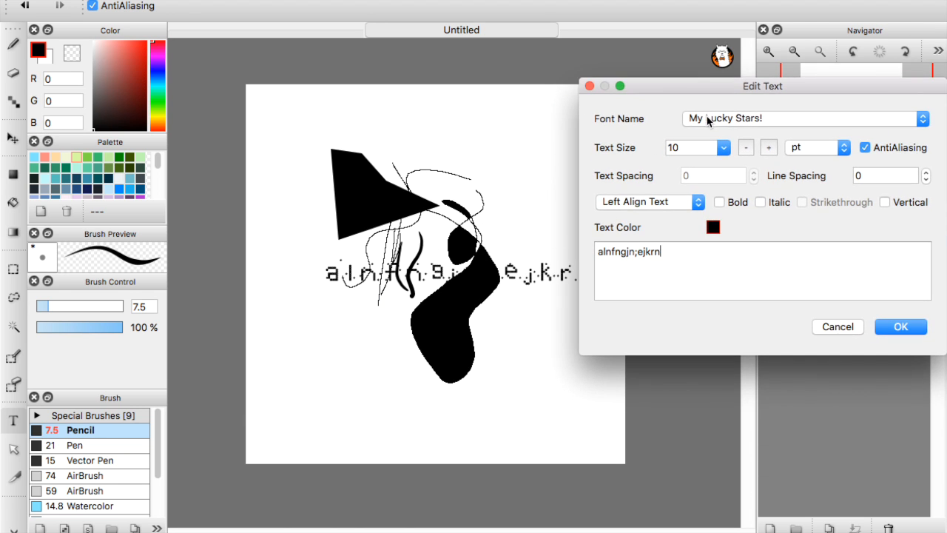
- Look through the font and text size choices for the new text, and cancel the text
{"action": "left_click", "coordinate": [709, 119]}
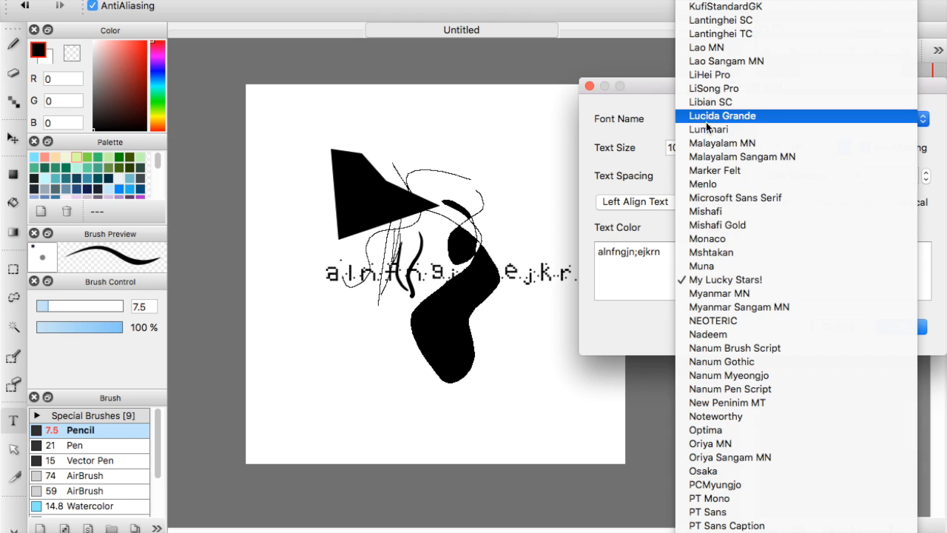
{"action": "left_click", "coordinate": [664, 274]}
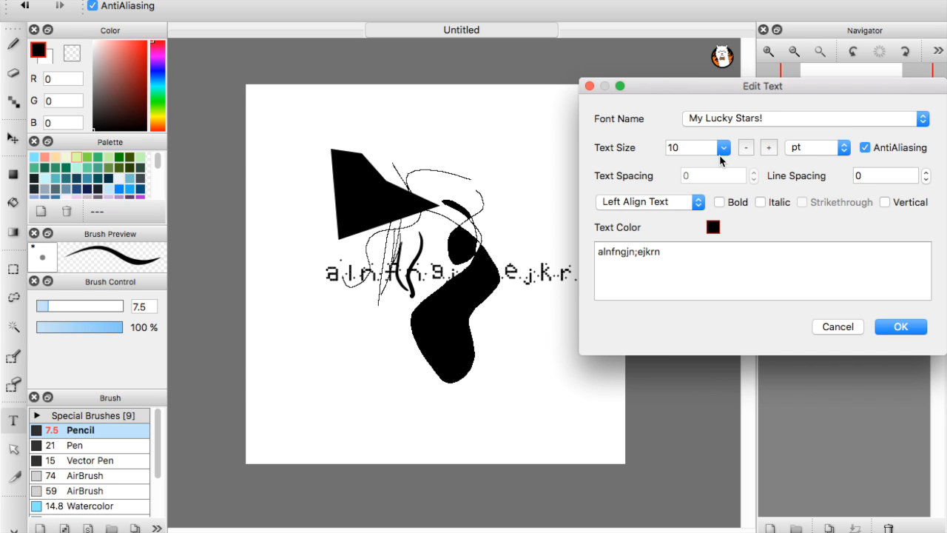
{"action": "left_click_drag", "start_coordinate": [688, 99], "coordinate": [635, 85]}
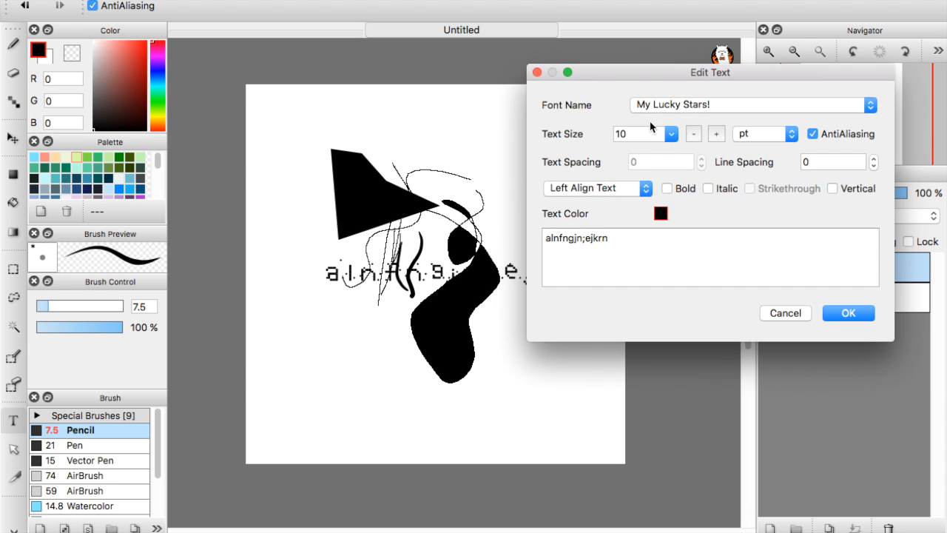
{"action": "left_click", "coordinate": [674, 135]}
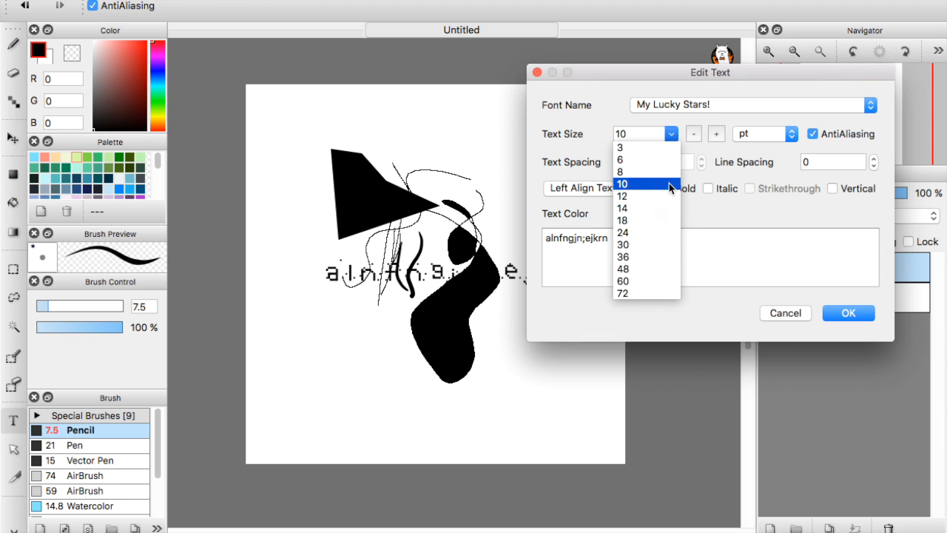
{"action": "left_click", "coordinate": [668, 185]}
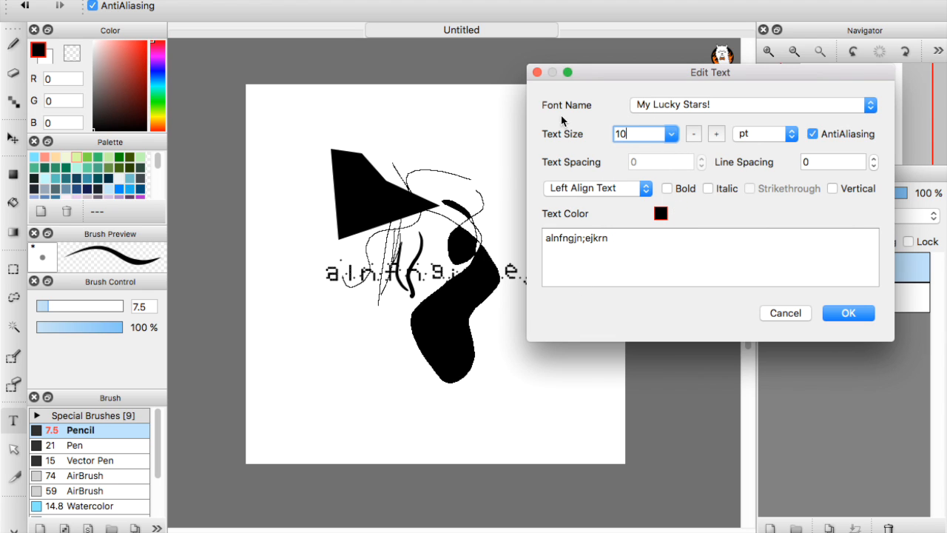
{"action": "left_click_drag", "start_coordinate": [620, 73], "coordinate": [670, 72]}
{"action": "left_click", "coordinate": [709, 133]}
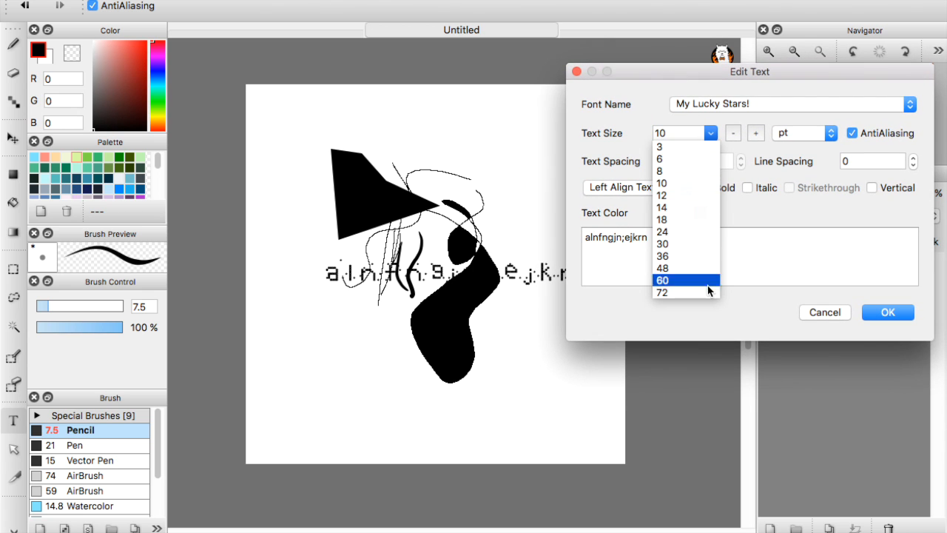
{"action": "left_click", "coordinate": [700, 268]}
{"action": "left_click", "coordinate": [713, 247]}
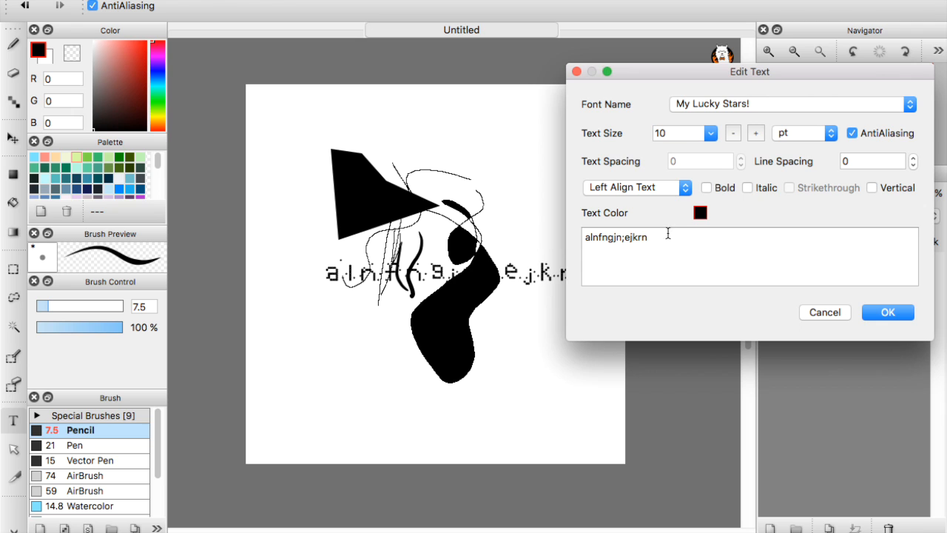
{"action": "left_click", "coordinate": [824, 312]}
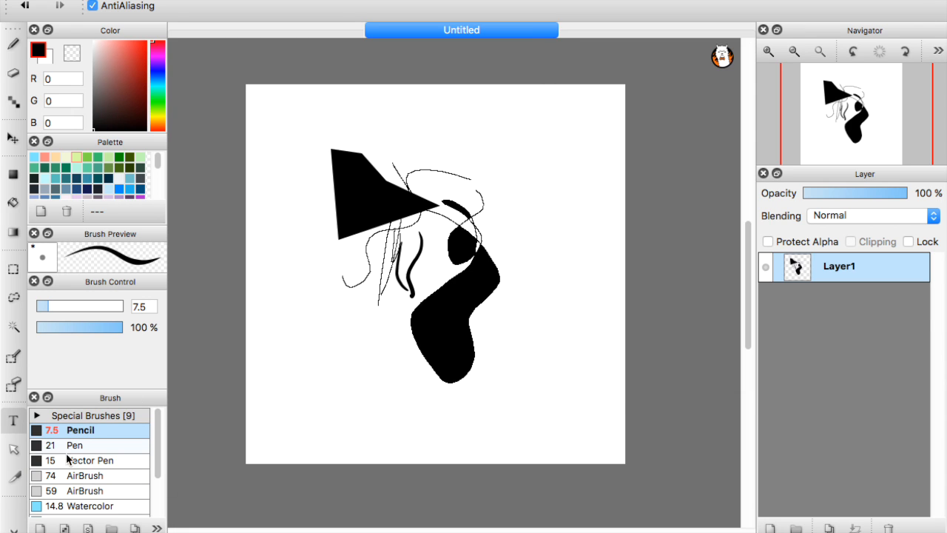
- Look over the Operation, Divide, Eyedropper and Hand tools and return to the Brush tool
{"action": "left_click", "coordinate": [14, 530]}
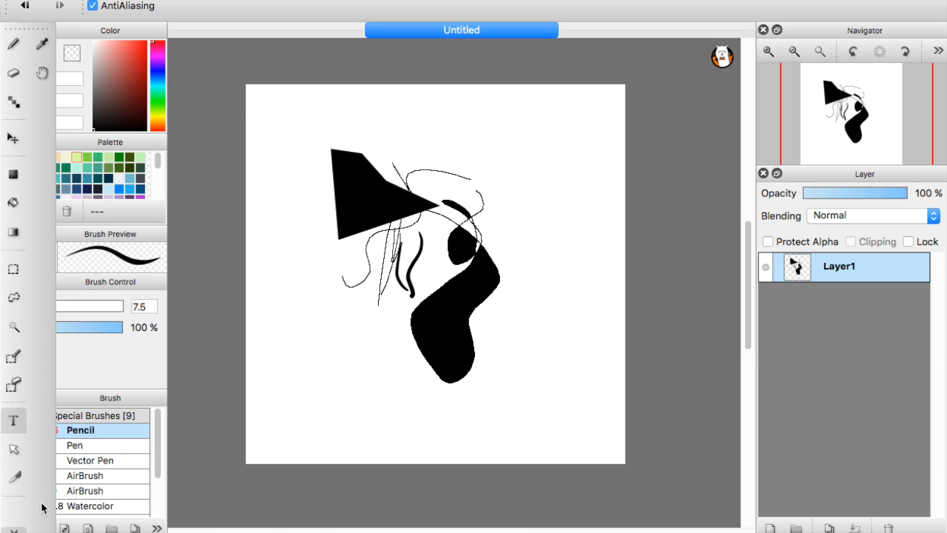
{"action": "left_click", "coordinate": [14, 449]}
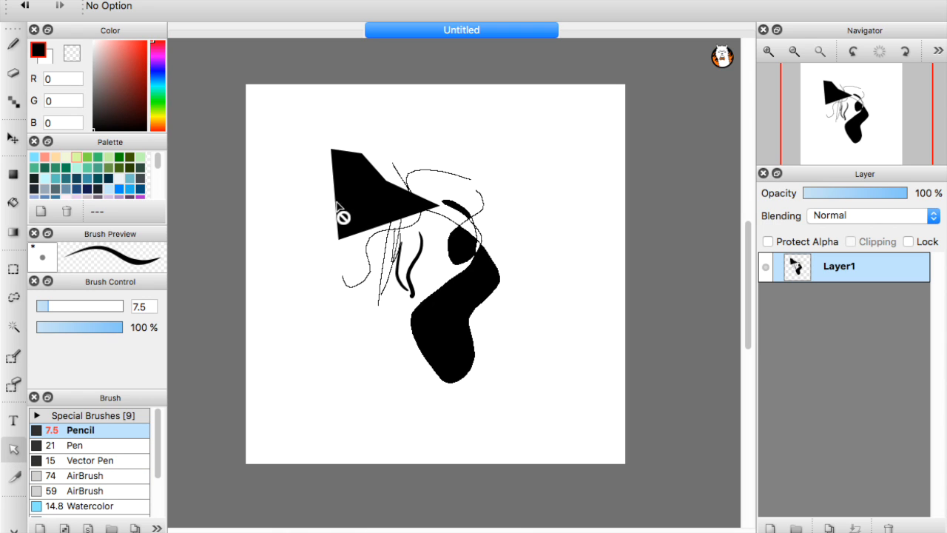
{"action": "left_click", "coordinate": [13, 478]}
{"action": "left_click", "coordinate": [14, 530]}
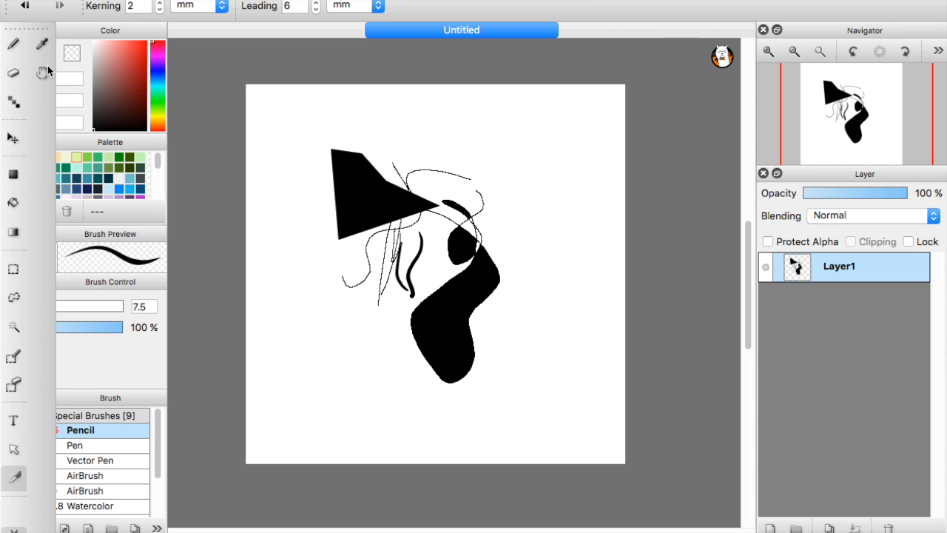
{"action": "left_click", "coordinate": [14, 530]}
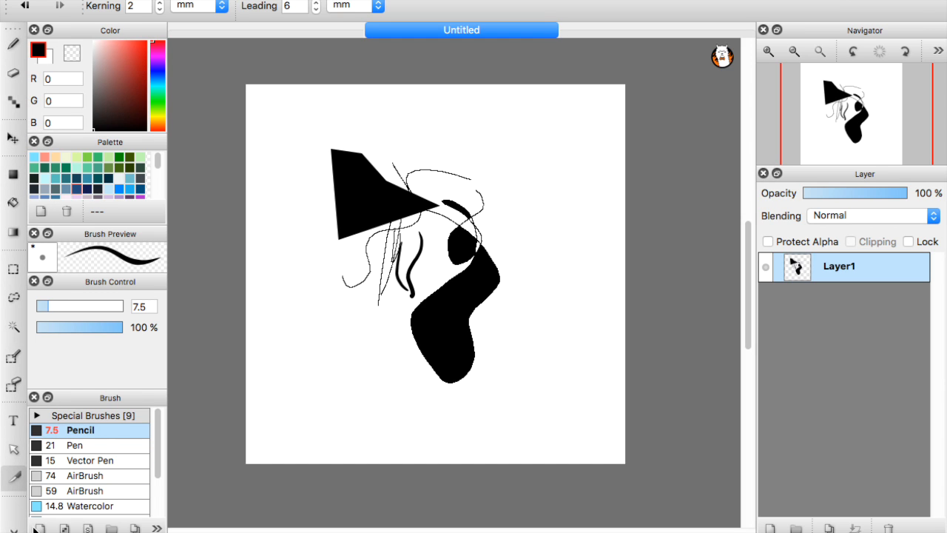
{"action": "key", "text": "b"}
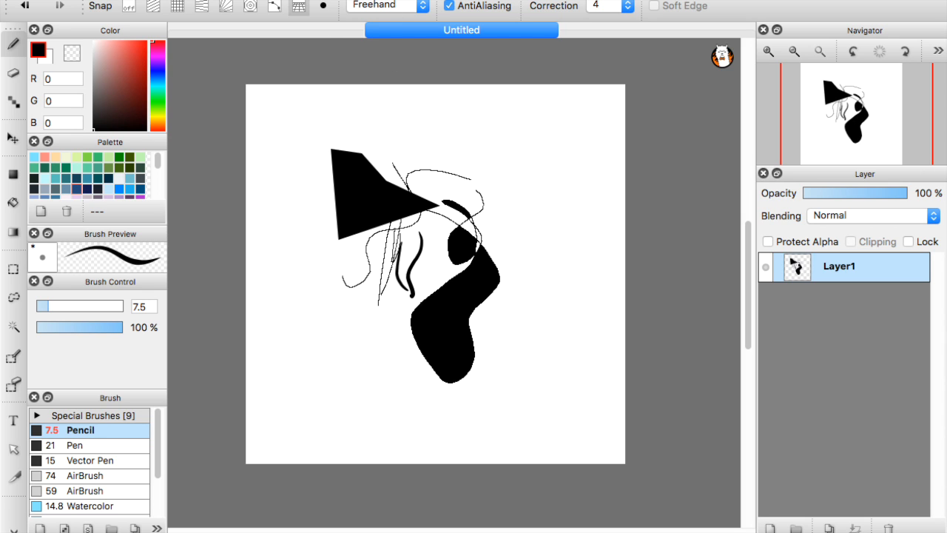
- Turn on Onion Skin Mode and clear everything on Layer1
{"action": "left_click", "coordinate": [93, 0]}
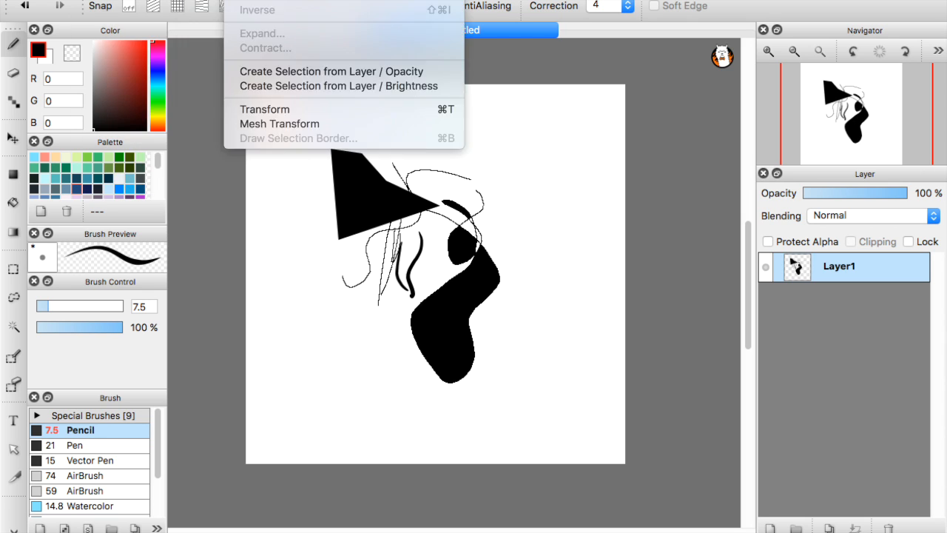
{"action": "mouse_move", "coordinate": [364, 0]}
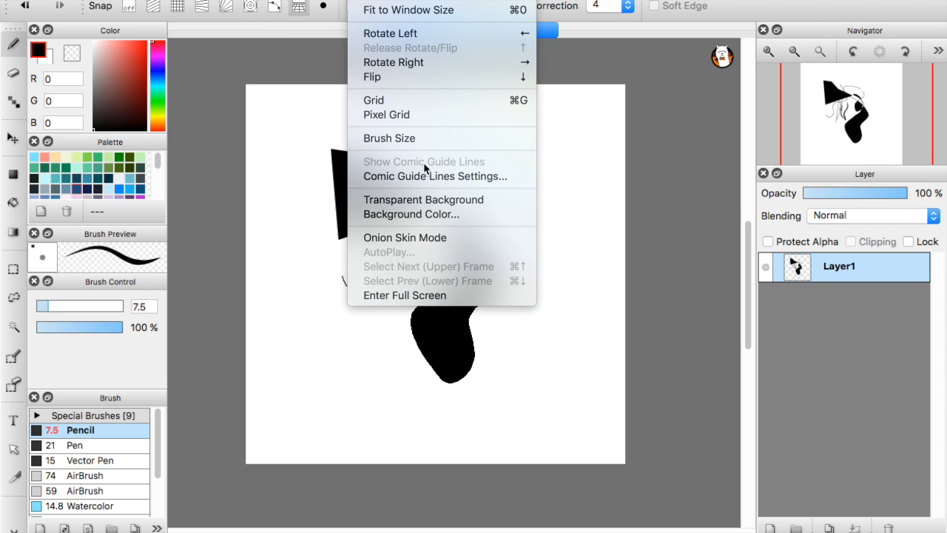
{"action": "left_click", "coordinate": [418, 239]}
{"action": "left_click", "coordinate": [723, 58]}
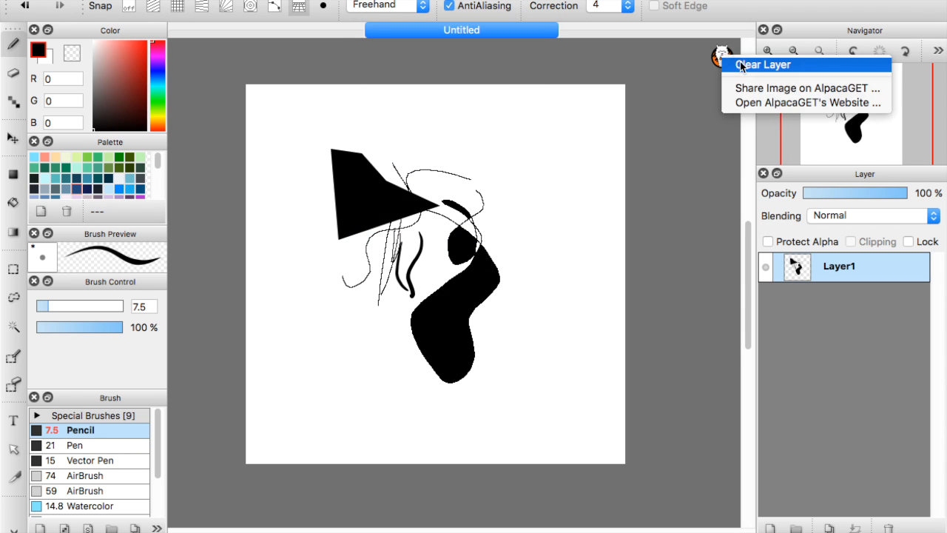
{"action": "left_click", "coordinate": [743, 64]}
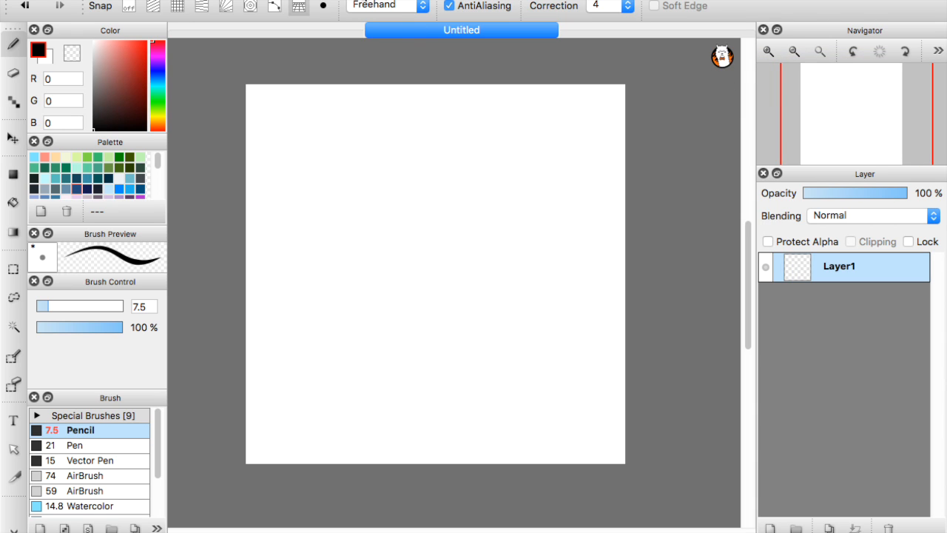
- Draw a freehand circle on Layer1 and on two new layers, shifting each one slightly toward the canvas's lower left
{"action": "mouse_move", "coordinate": [558, 123]}
{"action": "left_mouse_down"}
{"action": "mouse_move", "coordinate": [554, 268]}
{"action": "mouse_move", "coordinate": [461, 171]}
{"action": "mouse_move", "coordinate": [566, 135]}
{"action": "left_mouse_up"}
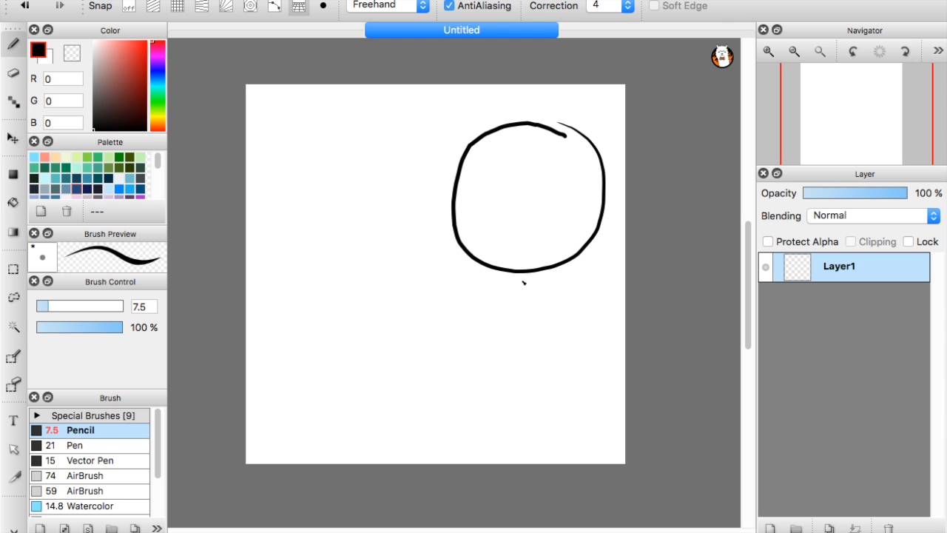
{"action": "left_click", "coordinate": [770, 529]}
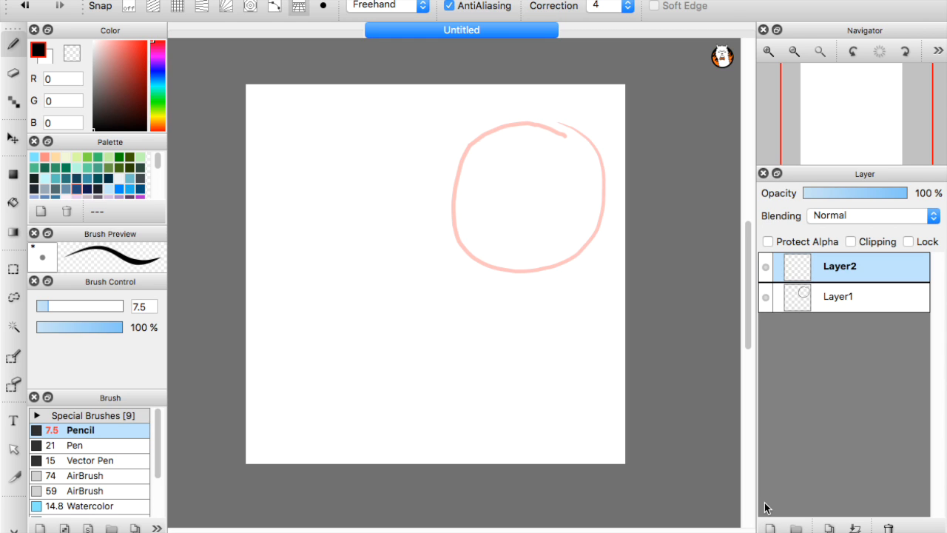
{"action": "mouse_move", "coordinate": [501, 137]}
{"action": "left_mouse_down"}
{"action": "mouse_move", "coordinate": [549, 151]}
{"action": "mouse_move", "coordinate": [598, 262]}
{"action": "mouse_move", "coordinate": [504, 305]}
{"action": "mouse_move", "coordinate": [438, 210]}
{"action": "mouse_move", "coordinate": [527, 147]}
{"action": "left_mouse_up"}
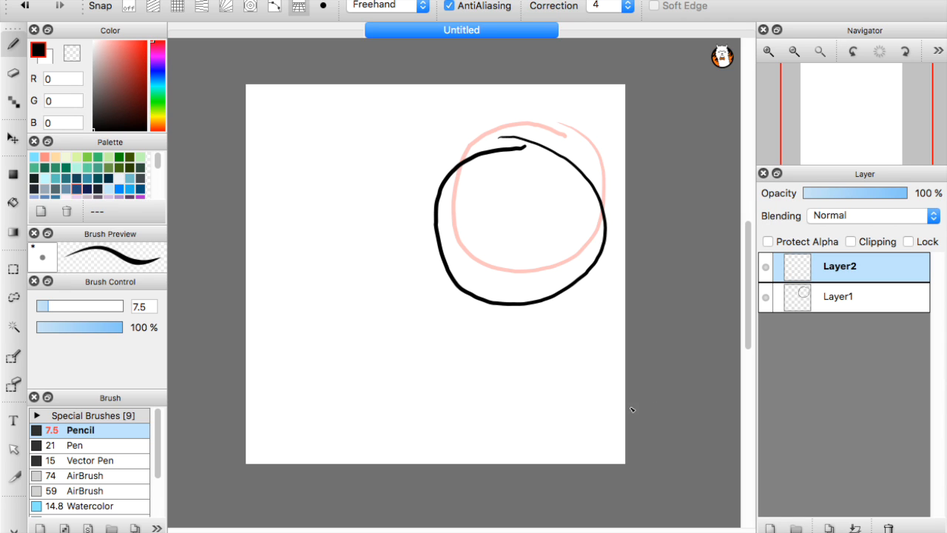
{"action": "left_click", "coordinate": [770, 528]}
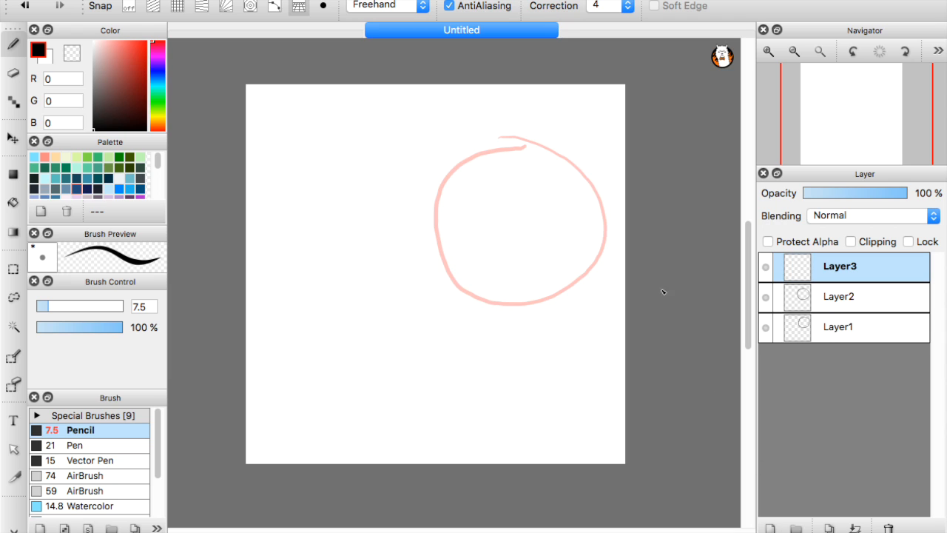
{"action": "mouse_move", "coordinate": [451, 165]}
{"action": "left_mouse_down"}
{"action": "mouse_move", "coordinate": [584, 252]}
{"action": "mouse_move", "coordinate": [413, 225]}
{"action": "mouse_move", "coordinate": [448, 163]}
{"action": "left_mouse_up"}
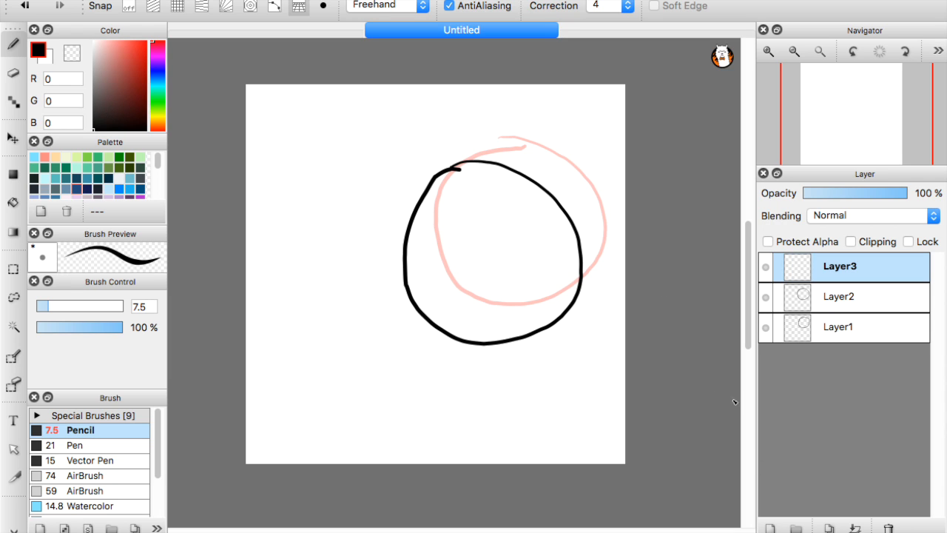
- Add three more layers and draw a circle on each, continuing the movement to the canvas's lower-left edge
{"action": "left_click", "coordinate": [771, 528]}
{"action": "mouse_move", "coordinate": [420, 198]}
{"action": "left_mouse_down"}
{"action": "mouse_move", "coordinate": [460, 200]}
{"action": "mouse_move", "coordinate": [552, 347]}
{"action": "mouse_move", "coordinate": [419, 372]}
{"action": "mouse_move", "coordinate": [436, 199]}
{"action": "left_mouse_up"}
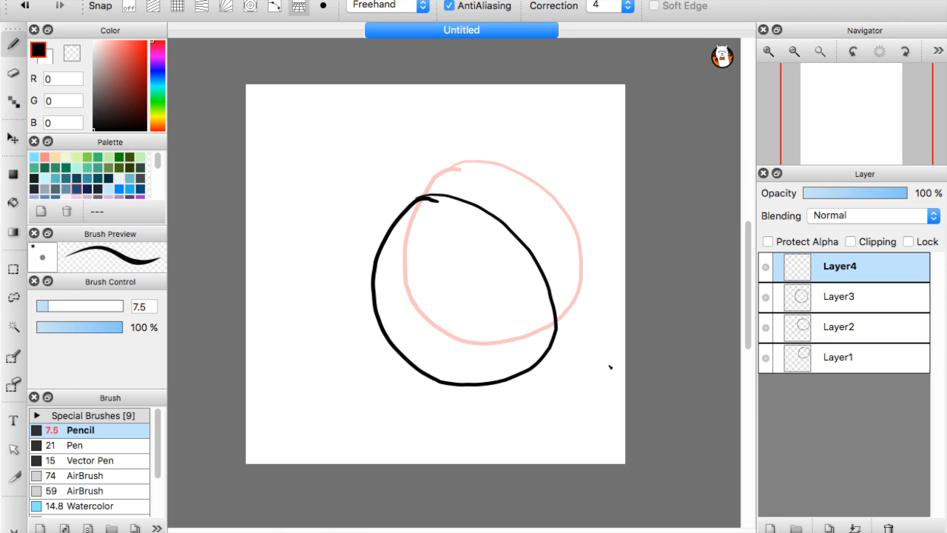
{"action": "left_click", "coordinate": [770, 526]}
{"action": "mouse_move", "coordinate": [390, 222]}
{"action": "left_mouse_down"}
{"action": "mouse_move", "coordinate": [339, 416]}
{"action": "mouse_move", "coordinate": [417, 227]}
{"action": "left_mouse_up"}
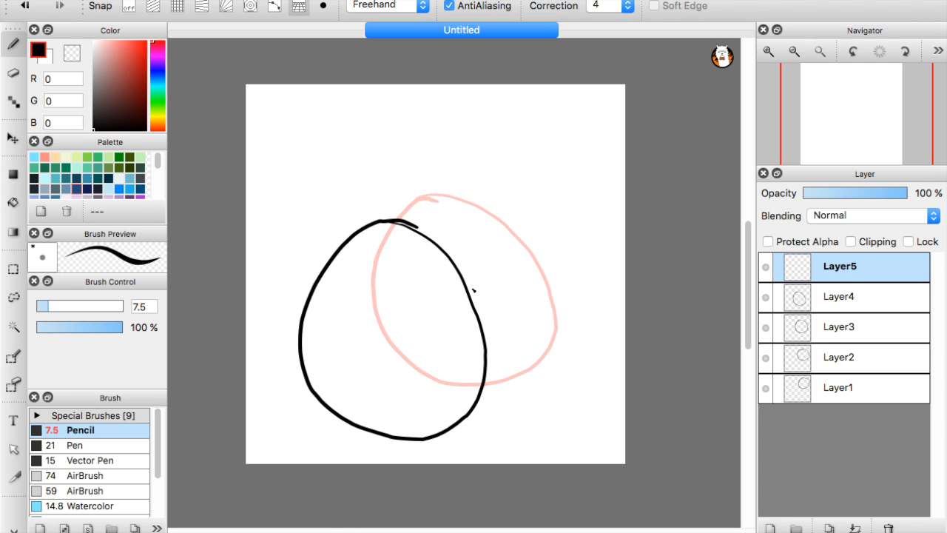
{"action": "left_click", "coordinate": [769, 527]}
{"action": "mouse_move", "coordinate": [330, 262]}
{"action": "left_mouse_down"}
{"action": "mouse_move", "coordinate": [361, 440]}
{"action": "mouse_move", "coordinate": [265, 284]}
{"action": "mouse_move", "coordinate": [353, 249]}
{"action": "left_mouse_up"}
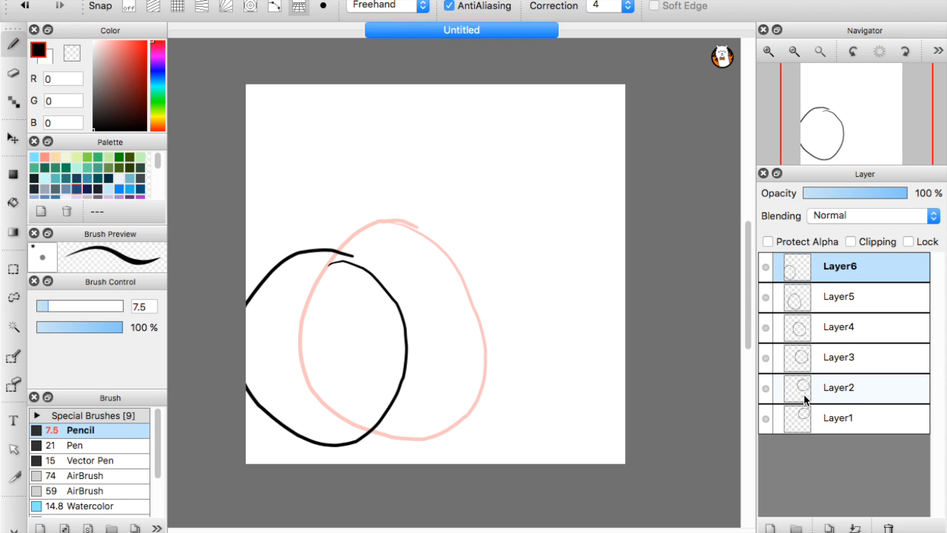
- Step through the circle layers to examine how the onion skin shows the previous and next frames
{"action": "left_click", "coordinate": [792, 284]}
{"action": "left_click", "coordinate": [792, 280]}
{"action": "key", "text": "Up"}
{"action": "key", "text": "Up"}
{"action": "key", "text": "Up"}
{"action": "key", "text": "Up"}
{"action": "key", "text": "Up"}
{"action": "key", "text": "Up"}
{"action": "key", "text": "Up"}
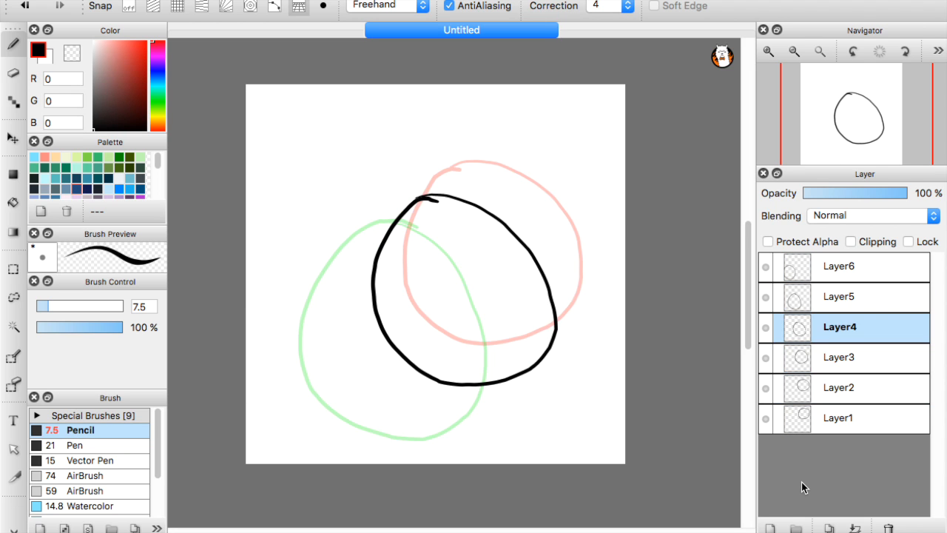
{"action": "key", "text": "Up"}
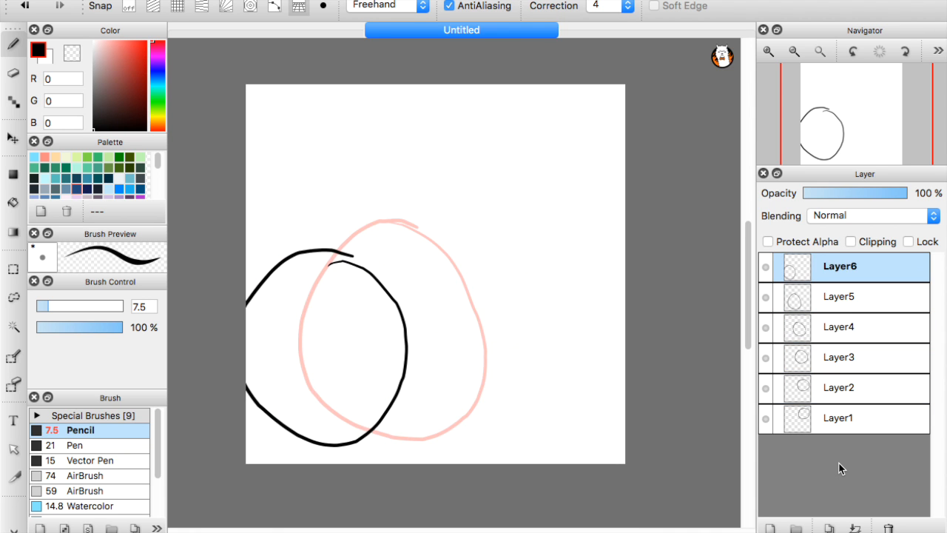
{"action": "key", "text": "Up"}
{"action": "key", "text": "Up"}
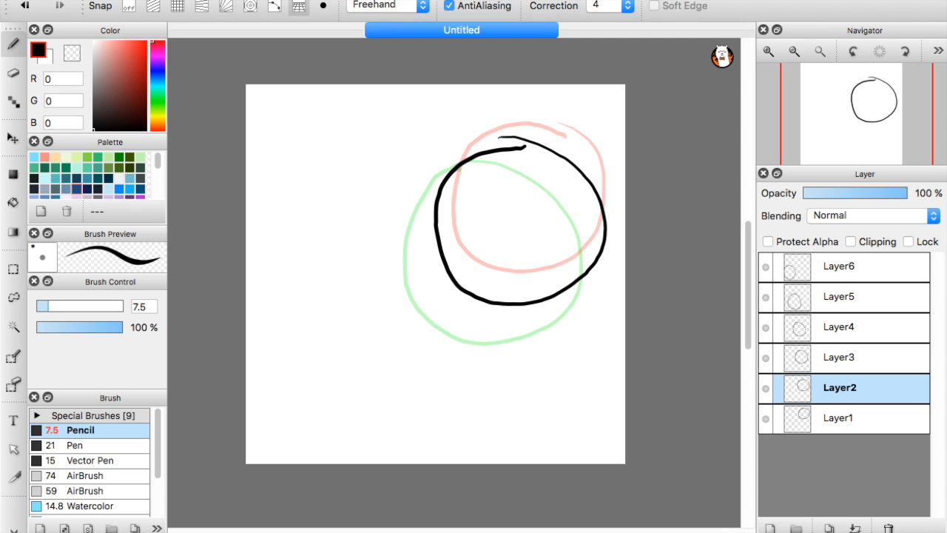
- Preview the circle layers as an animation with AutoPlay
{"action": "left_click", "coordinate": [364, 0]}
{"action": "left_click", "coordinate": [401, 252]}
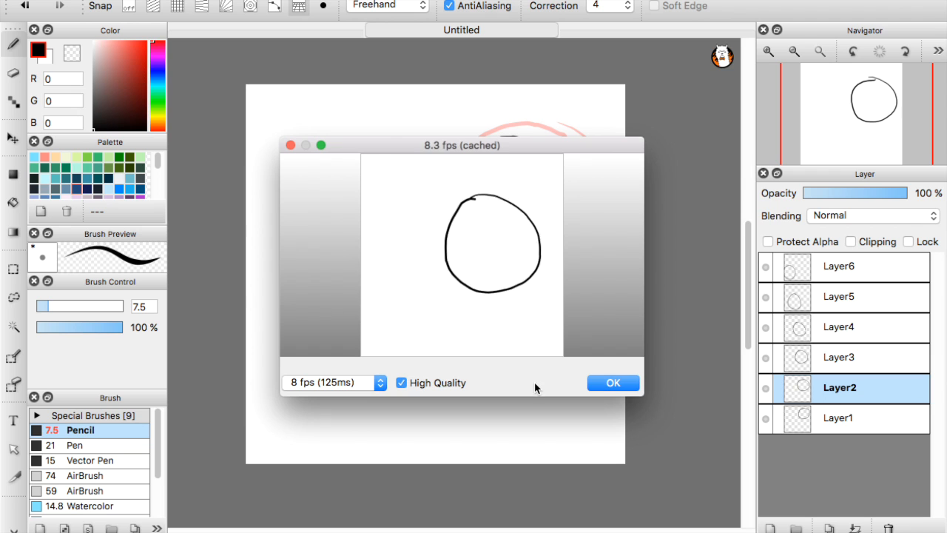
- Preview the circle animation at 24 fps and at 3 fps, and close the preview
{"action": "left_click", "coordinate": [379, 385]}
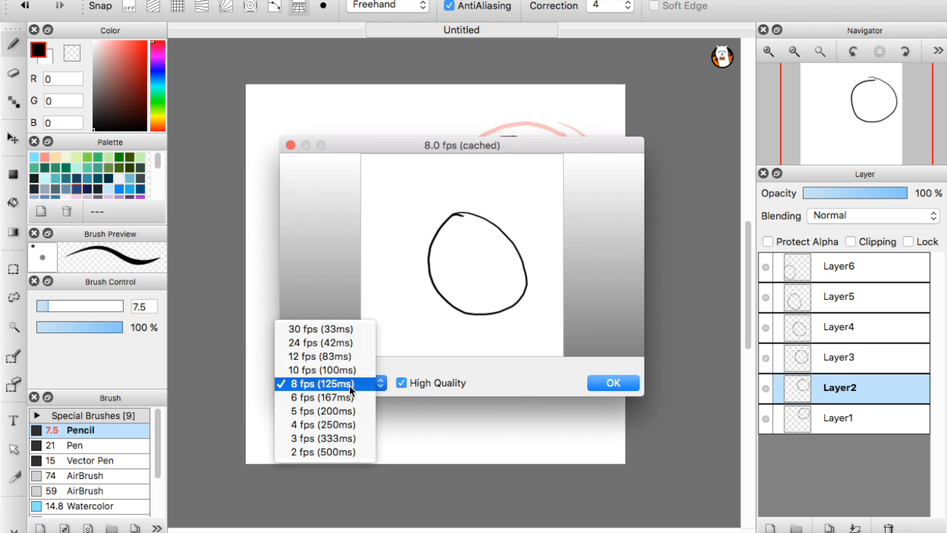
{"action": "left_click", "coordinate": [335, 344]}
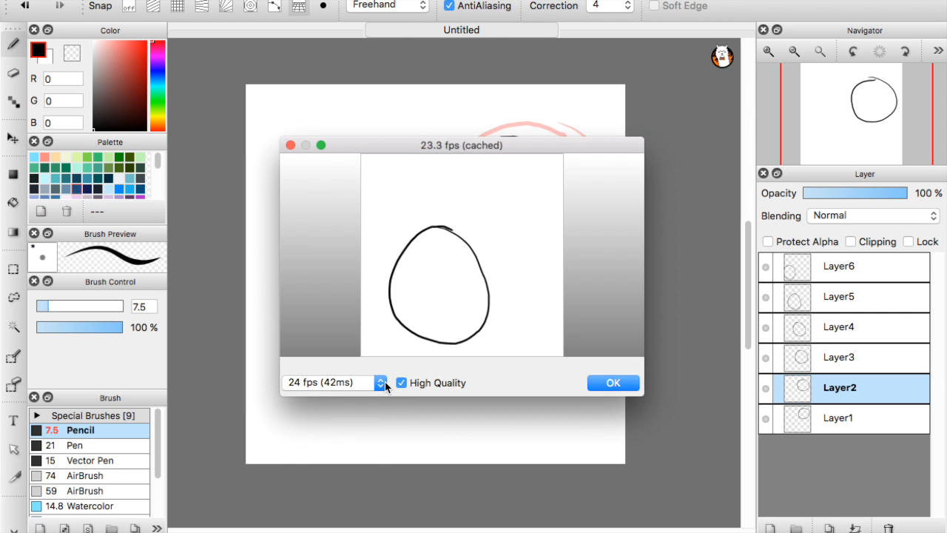
{"action": "left_click", "coordinate": [382, 382]}
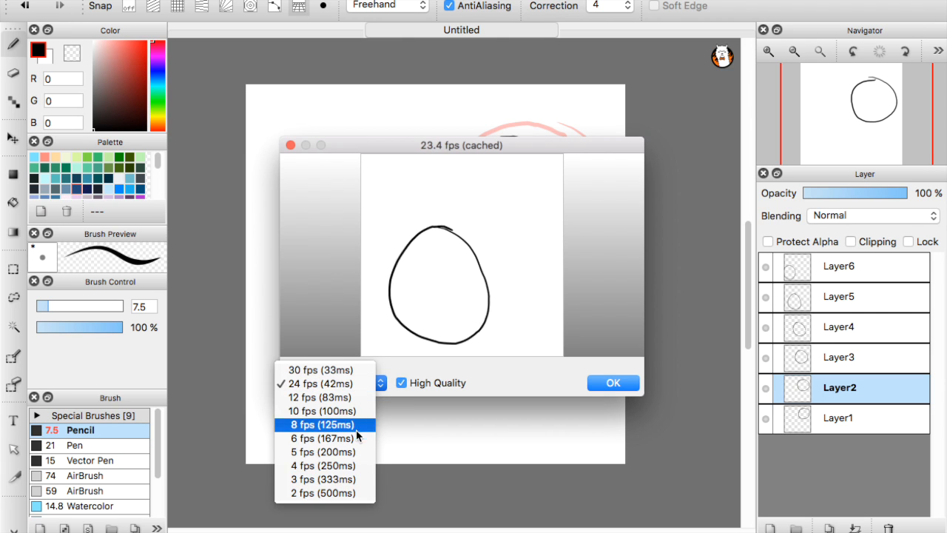
{"action": "left_click", "coordinate": [338, 478]}
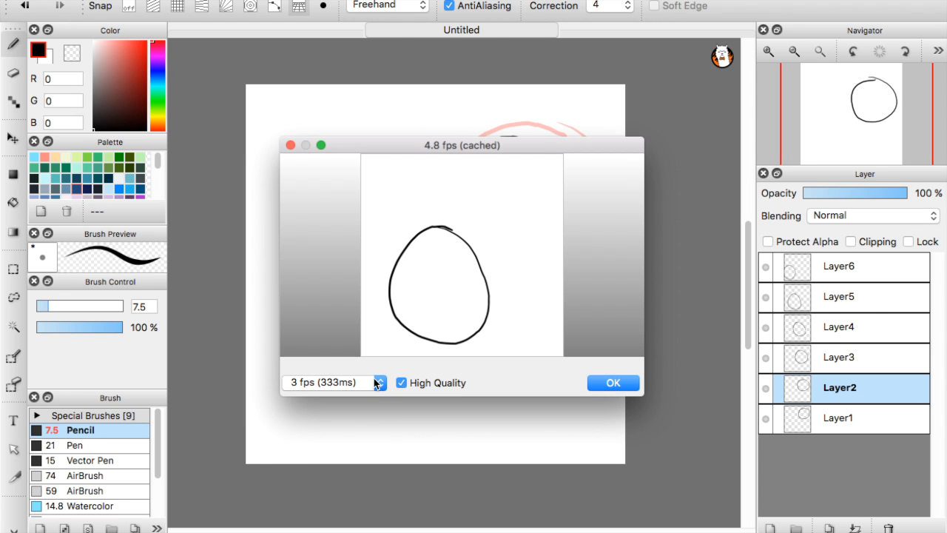
{"action": "left_click", "coordinate": [609, 382]}
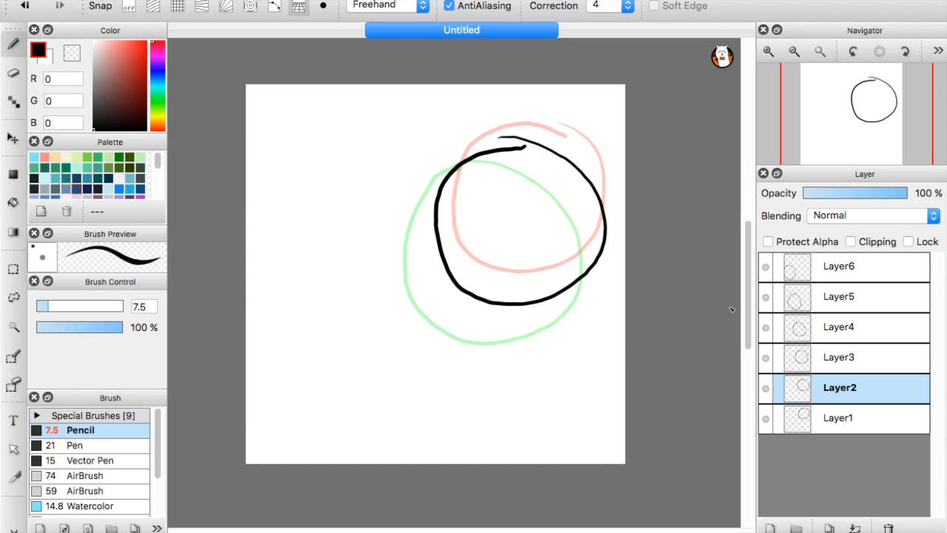
- Delete Layer6 through Layer2 and clear the remaining circle from Layer1
{"action": "left_click", "coordinate": [842, 276]}
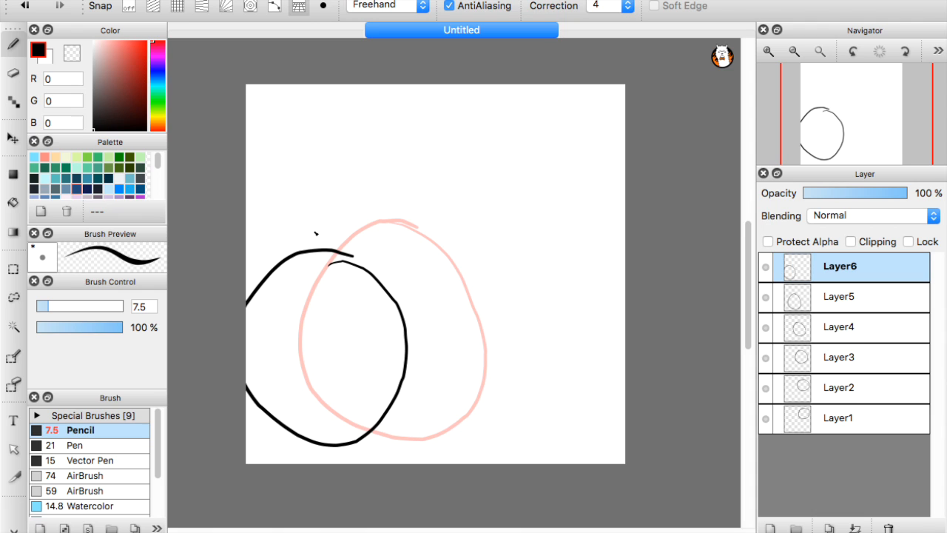
{"action": "left_click", "coordinate": [889, 528]}
{"action": "left_click", "coordinate": [890, 528]}
{"action": "left_click", "coordinate": [890, 528]}
{"action": "left_click", "coordinate": [889, 529]}
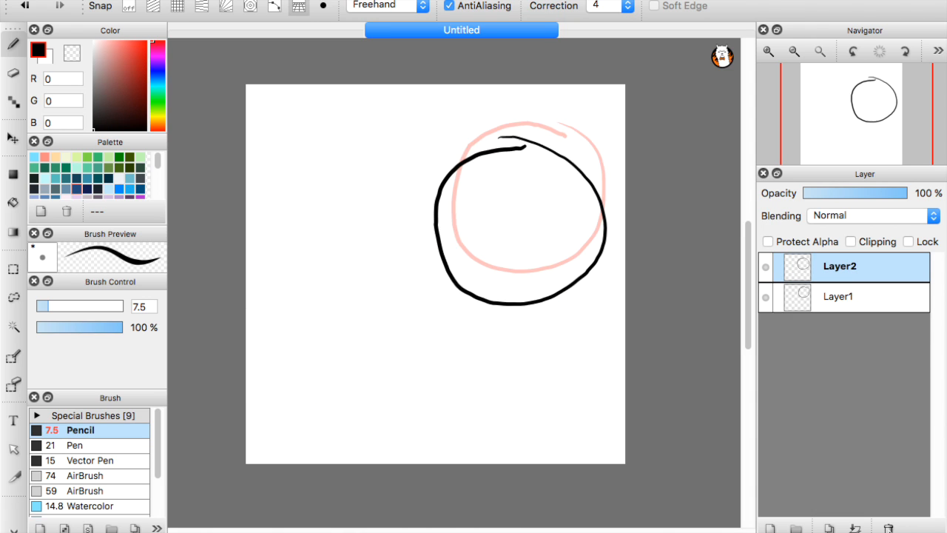
{"action": "left_click", "coordinate": [890, 528]}
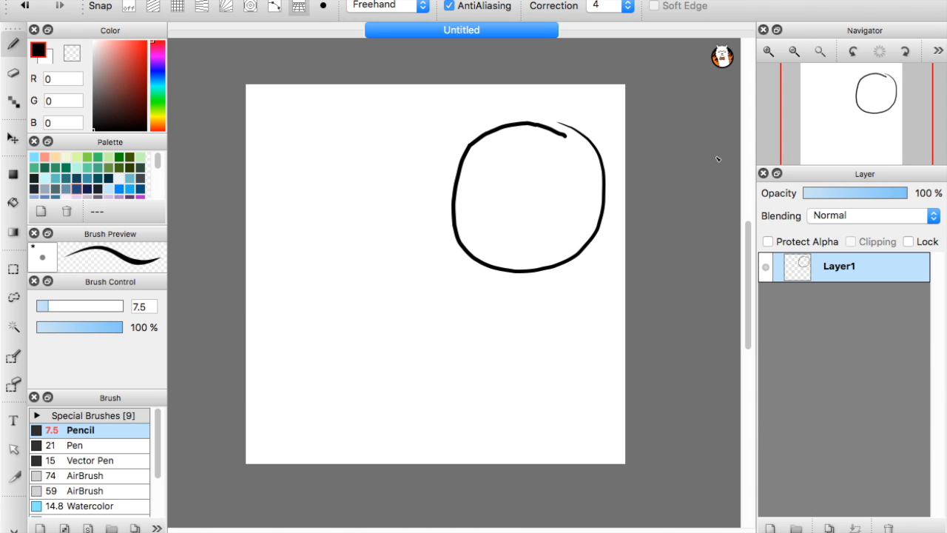
{"action": "left_click", "coordinate": [725, 69]}
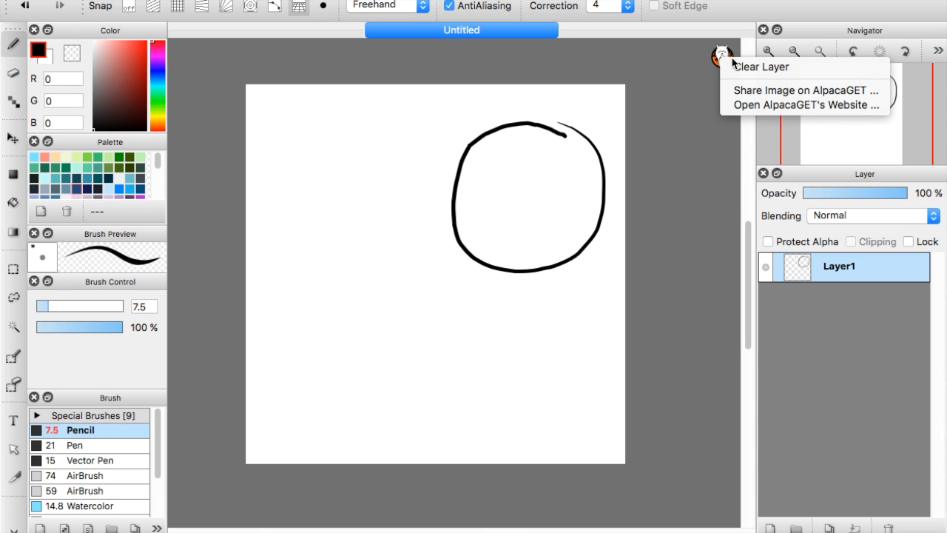
{"action": "left_click", "coordinate": [740, 68]}
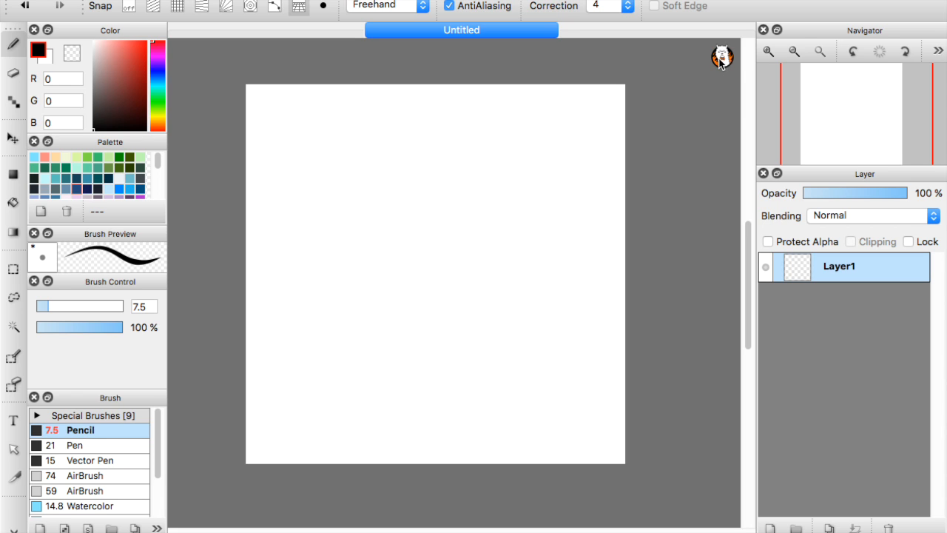
{"action": "left_click", "coordinate": [721, 60]}
{"action": "left_click", "coordinate": [722, 59]}
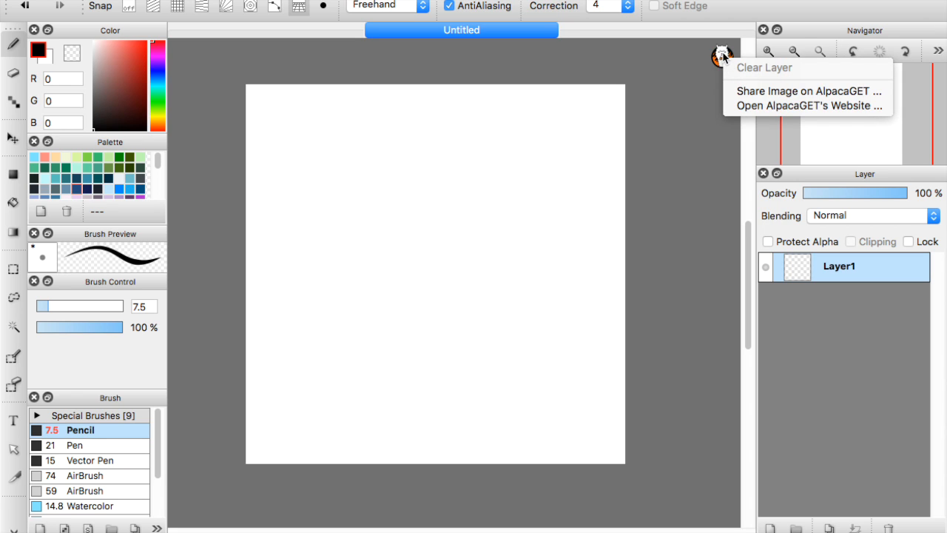
{"action": "left_click", "coordinate": [718, 55]}
{"action": "left_click", "coordinate": [719, 58]}
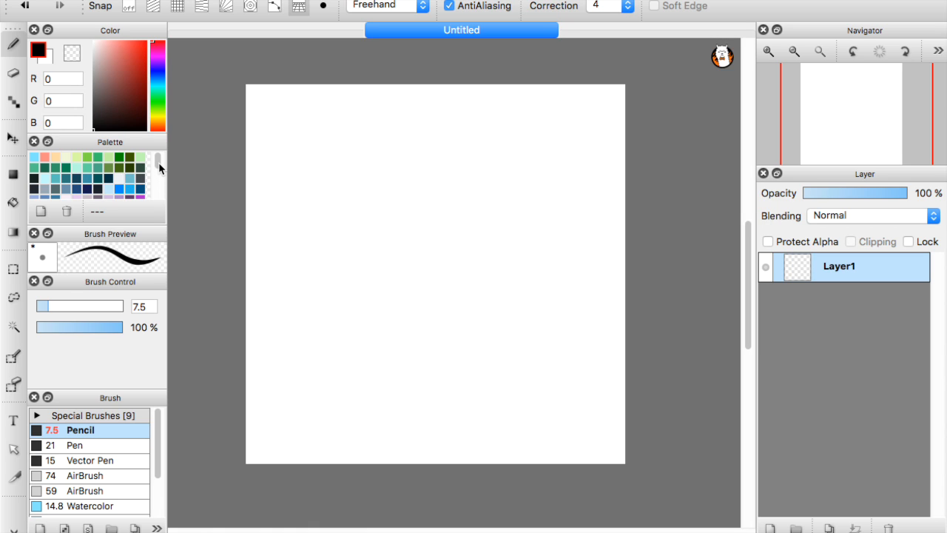
- Enlarge the Palette panel to look through all its colour swatches, and shrink it back
{"action": "mouse_move", "coordinate": [158, 161]}
{"action": "left_mouse_down"}
{"action": "mouse_move", "coordinate": [159, 172]}
{"action": "mouse_move", "coordinate": [156, 160]}
{"action": "left_mouse_up"}
{"action": "left_click_drag", "start_coordinate": [121, 222], "coordinate": [121, 323]}
{"action": "mouse_move", "coordinate": [158, 191]}
{"action": "left_mouse_down"}
{"action": "mouse_move", "coordinate": [160, 212]}
{"action": "mouse_move", "coordinate": [159, 181]}
{"action": "left_mouse_up"}
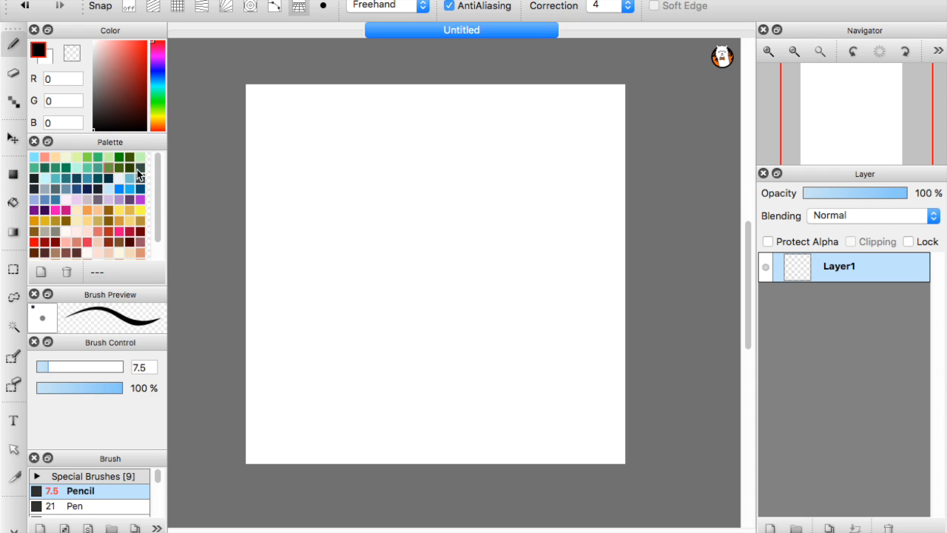
{"action": "left_click_drag", "start_coordinate": [159, 221], "coordinate": [164, 243]}
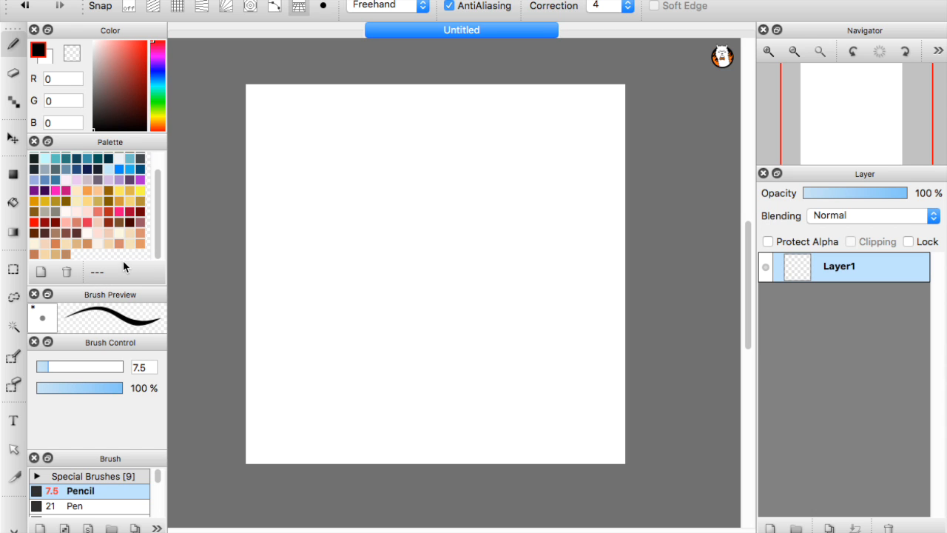
{"action": "left_click_drag", "start_coordinate": [156, 245], "coordinate": [156, 267]}
{"action": "mouse_move", "coordinate": [156, 250]}
{"action": "left_mouse_down"}
{"action": "mouse_move", "coordinate": [157, 231]}
{"action": "mouse_move", "coordinate": [157, 255]}
{"action": "left_mouse_up"}
{"action": "left_click_drag", "start_coordinate": [157, 191], "coordinate": [157, 169]}
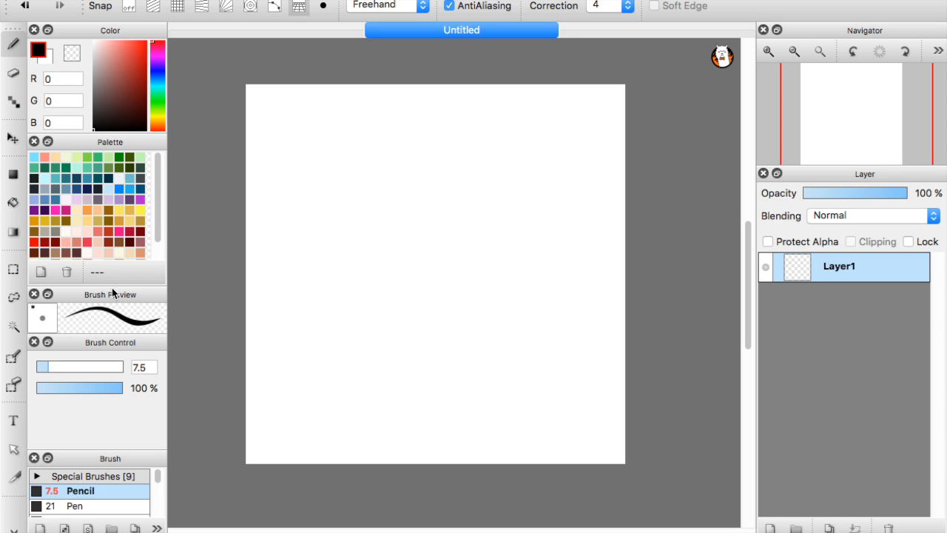
{"action": "left_click_drag", "start_coordinate": [113, 293], "coordinate": [111, 238]}
- Look through the Special Brushes group and the rest of the brush list
{"action": "mouse_move", "coordinate": [157, 446]}
{"action": "left_mouse_down"}
{"action": "mouse_move", "coordinate": [159, 461]}
{"action": "mouse_move", "coordinate": [157, 437]}
{"action": "mouse_move", "coordinate": [159, 508]}
{"action": "mouse_move", "coordinate": [159, 444]}
{"action": "left_mouse_up"}
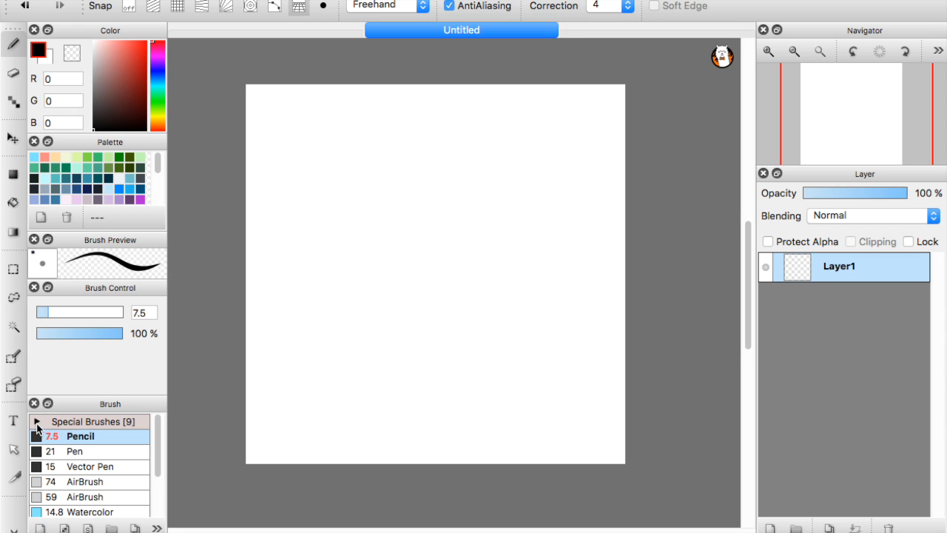
{"action": "left_click", "coordinate": [37, 425]}
{"action": "left_click", "coordinate": [37, 425]}
{"action": "left_click", "coordinate": [87, 422]}
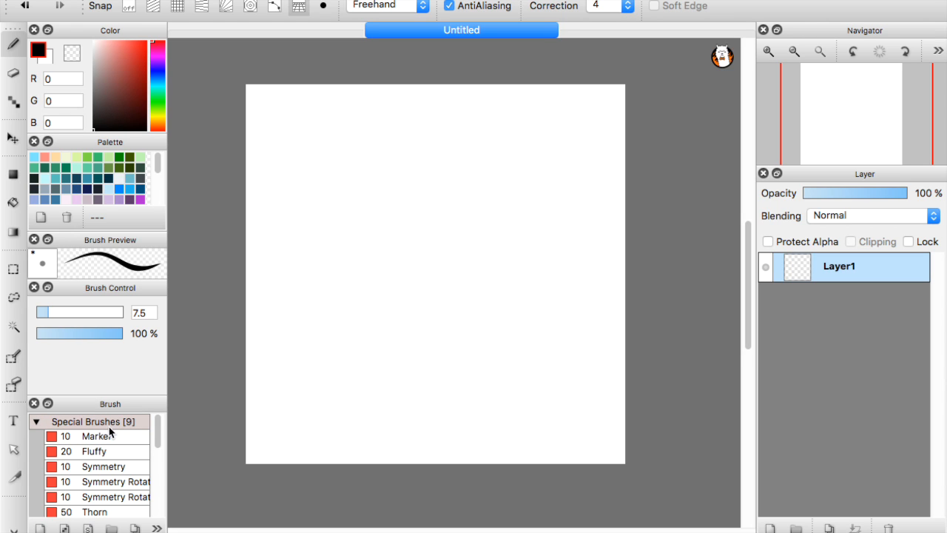
{"action": "mouse_move", "coordinate": [159, 436]}
{"action": "left_mouse_down"}
{"action": "mouse_move", "coordinate": [160, 445]}
{"action": "mouse_move", "coordinate": [164, 429]}
{"action": "left_mouse_up"}
{"action": "mouse_move", "coordinate": [157, 429]}
{"action": "left_mouse_down"}
{"action": "mouse_move", "coordinate": [158, 477]}
{"action": "mouse_move", "coordinate": [162, 434]}
{"action": "left_mouse_up"}
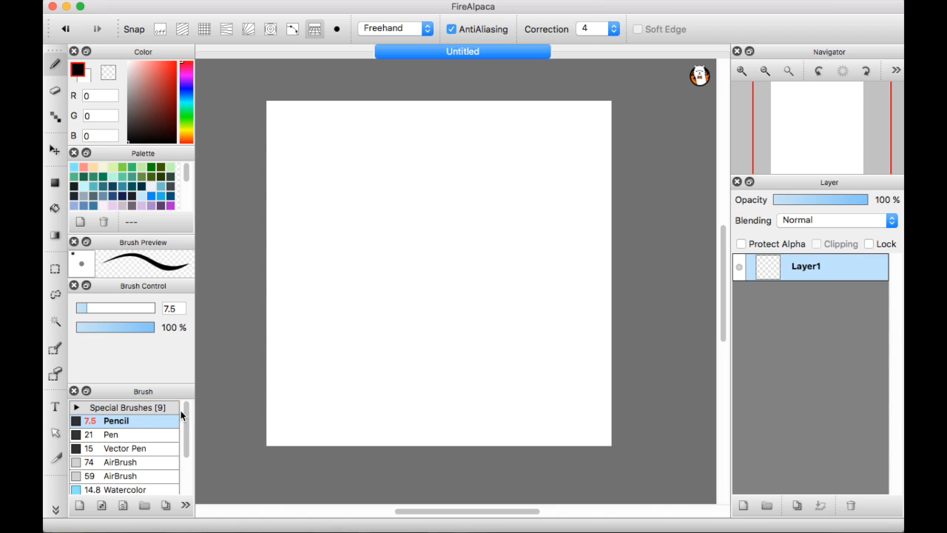
{"action": "mouse_move", "coordinate": [158, 433]}
{"action": "left_mouse_down"}
{"action": "mouse_move", "coordinate": [156, 471]}
{"action": "mouse_move", "coordinate": [158, 427]}
{"action": "mouse_move", "coordinate": [186, 429]}
{"action": "mouse_move", "coordinate": [186, 466]}
{"action": "mouse_move", "coordinate": [186, 415]}
{"action": "left_mouse_up"}
- Draw several loose freehand strokes on the upper-left part of the canvas with the size 10 Marker special brush
{"action": "left_click", "coordinate": [76, 412]}
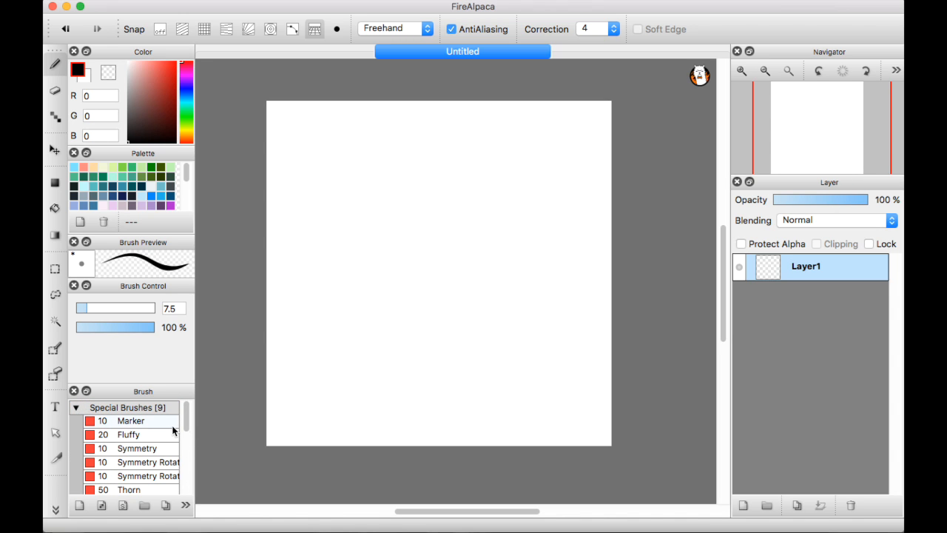
{"action": "left_click", "coordinate": [163, 422]}
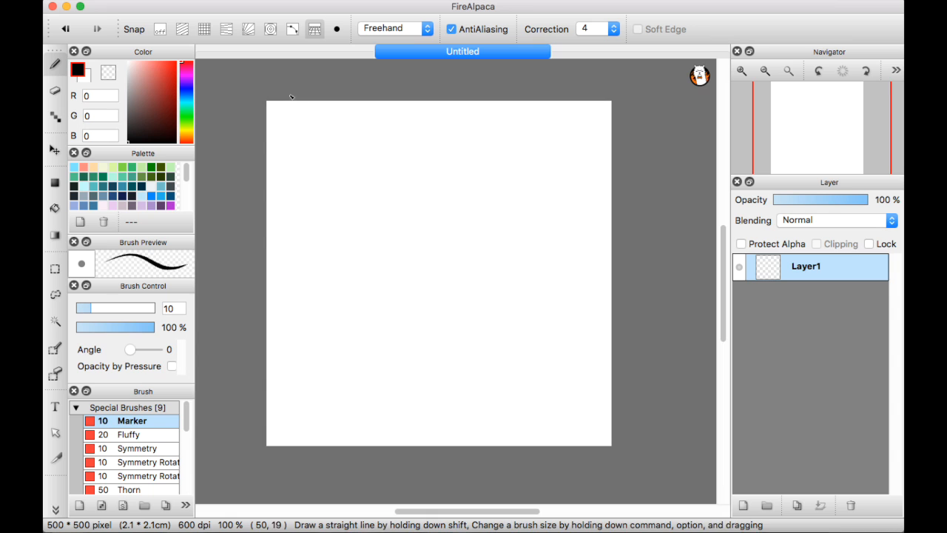
{"action": "scroll", "coordinate": [298, 97], "scroll_direction": "down", "scroll_amount": 2}
{"action": "scroll", "coordinate": [297, 97], "scroll_direction": "up", "scroll_amount": 2}
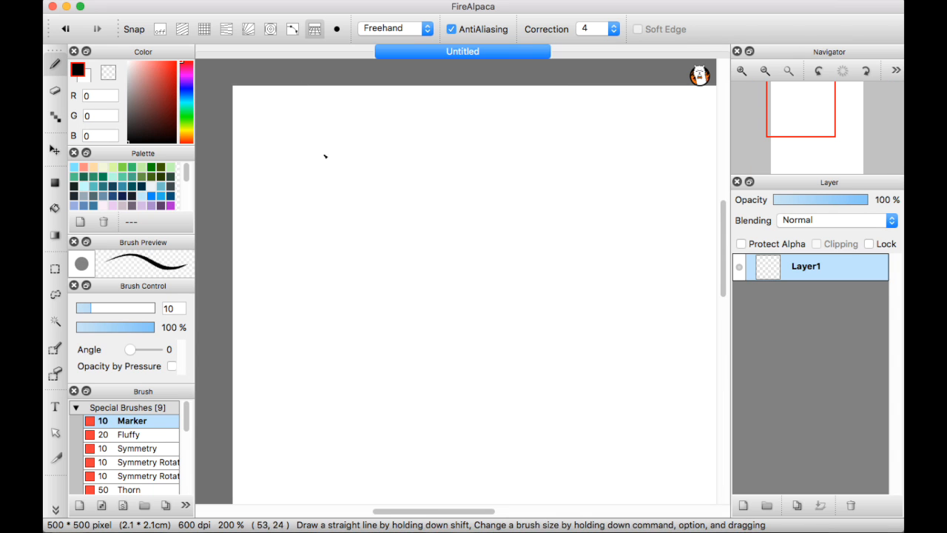
{"action": "mouse_move", "coordinate": [486, 169]}
{"action": "left_mouse_down"}
{"action": "mouse_move", "coordinate": [406, 228]}
{"action": "mouse_move", "coordinate": [366, 265]}
{"action": "mouse_move", "coordinate": [324, 264]}
{"action": "mouse_move", "coordinate": [403, 228]}
{"action": "mouse_move", "coordinate": [375, 335]}
{"action": "mouse_move", "coordinate": [509, 261]}
{"action": "mouse_move", "coordinate": [550, 190]}
{"action": "left_mouse_up"}
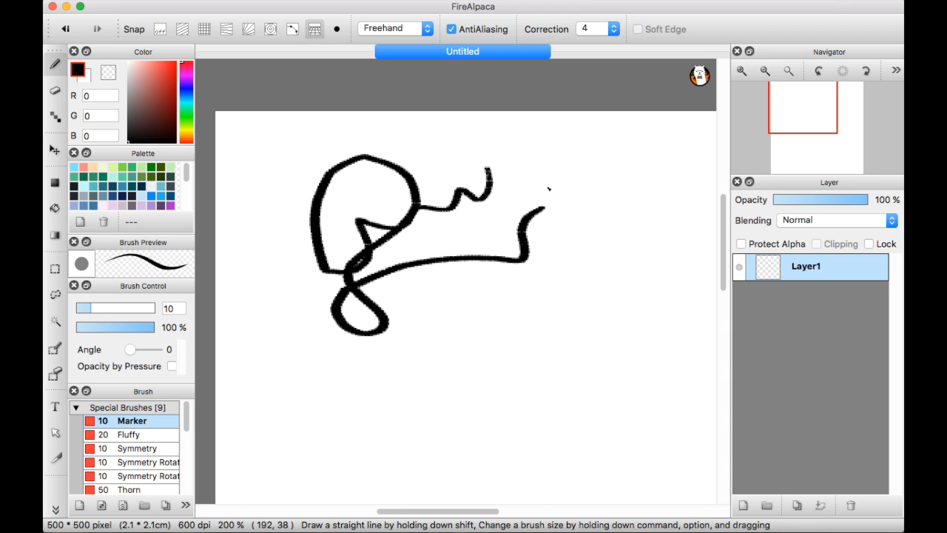
{"action": "mouse_move", "coordinate": [460, 159]}
{"action": "left_mouse_down"}
{"action": "mouse_move", "coordinate": [518, 288]}
{"action": "mouse_move", "coordinate": [401, 319]}
{"action": "left_mouse_up"}
{"action": "mouse_move", "coordinate": [331, 272]}
{"action": "left_mouse_down"}
{"action": "mouse_move", "coordinate": [294, 380]}
{"action": "mouse_move", "coordinate": [478, 269]}
{"action": "mouse_move", "coordinate": [441, 422]}
{"action": "left_mouse_up"}
{"action": "left_click_drag", "start_coordinate": [559, 281], "coordinate": [574, 362]}
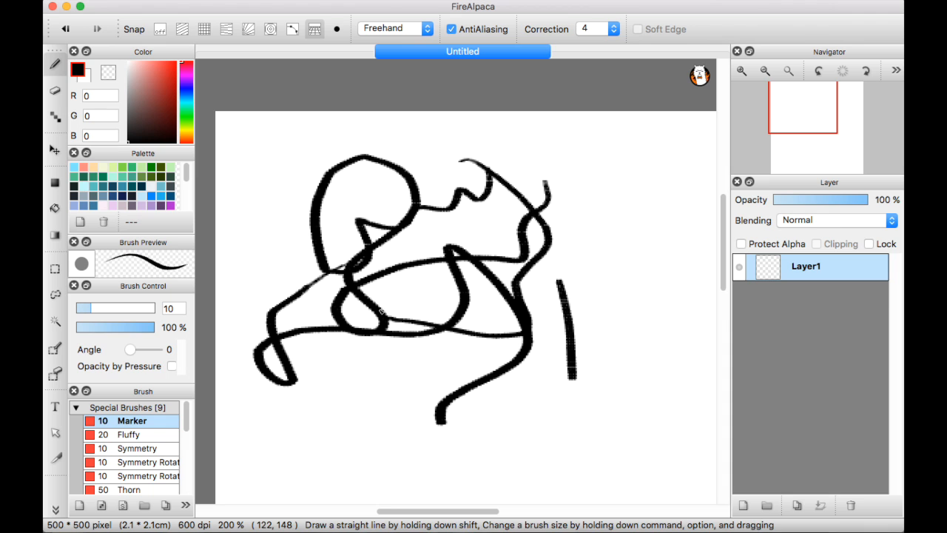
{"action": "left_click_drag", "start_coordinate": [379, 311], "coordinate": [386, 416]}
- Draw freehand strokes below and to the right of the marker scribble with the size 20 Fluffy brush
{"action": "left_click", "coordinate": [129, 435]}
{"action": "mouse_move", "coordinate": [415, 358]}
{"action": "left_mouse_down"}
{"action": "mouse_move", "coordinate": [435, 347]}
{"action": "mouse_move", "coordinate": [381, 425]}
{"action": "left_mouse_up"}
{"action": "scroll", "coordinate": [454, 268], "scroll_direction": "right", "scroll_amount": 5}
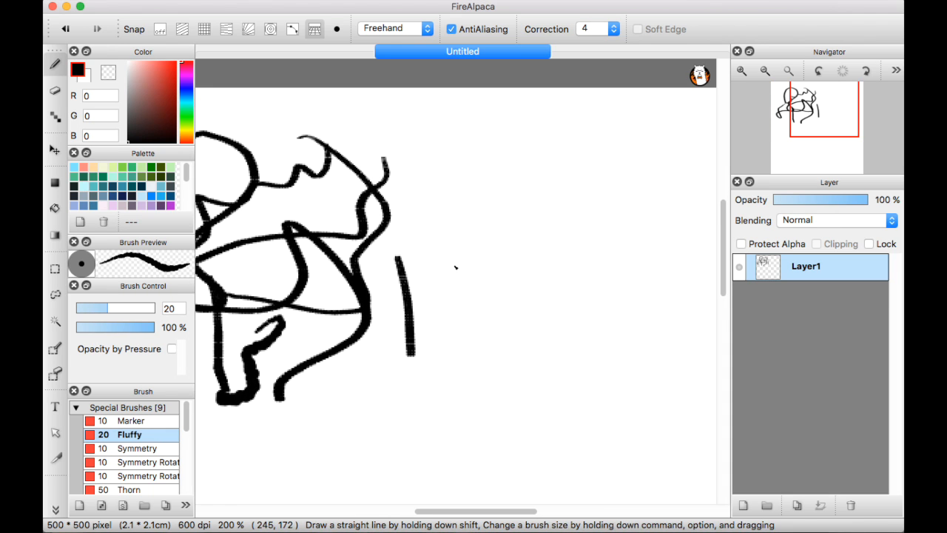
{"action": "mouse_move", "coordinate": [522, 187]}
{"action": "left_mouse_down"}
{"action": "mouse_move", "coordinate": [548, 231]}
{"action": "mouse_move", "coordinate": [545, 292]}
{"action": "mouse_move", "coordinate": [524, 361]}
{"action": "mouse_move", "coordinate": [471, 332]}
{"action": "mouse_move", "coordinate": [493, 171]}
{"action": "mouse_move", "coordinate": [534, 136]}
{"action": "left_mouse_up"}
{"action": "mouse_move", "coordinate": [480, 250]}
{"action": "left_mouse_down"}
{"action": "mouse_move", "coordinate": [484, 287]}
{"action": "mouse_move", "coordinate": [466, 381]}
{"action": "left_mouse_up"}
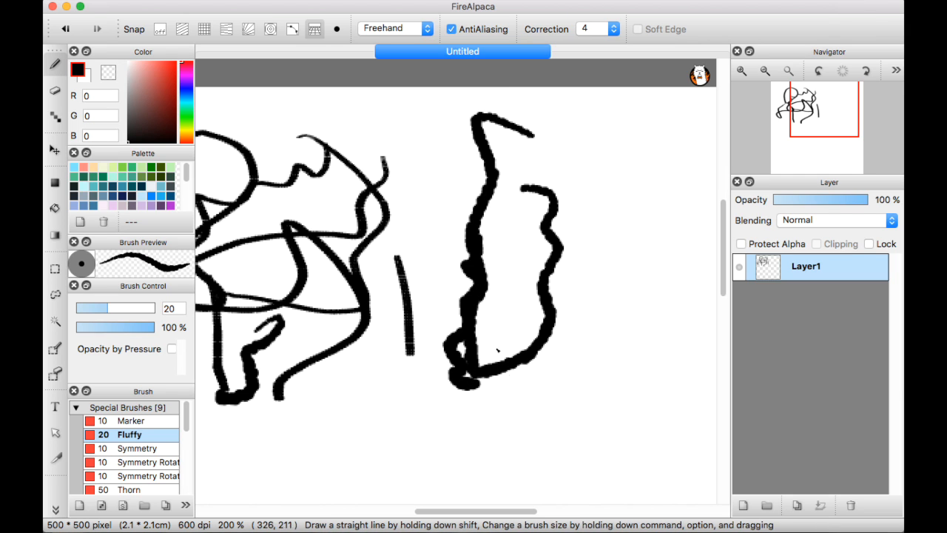
- Draw a mirrored closed shape in the lower half of the canvas with the size 10 Symmetry brush
{"action": "left_click", "coordinate": [152, 449]}
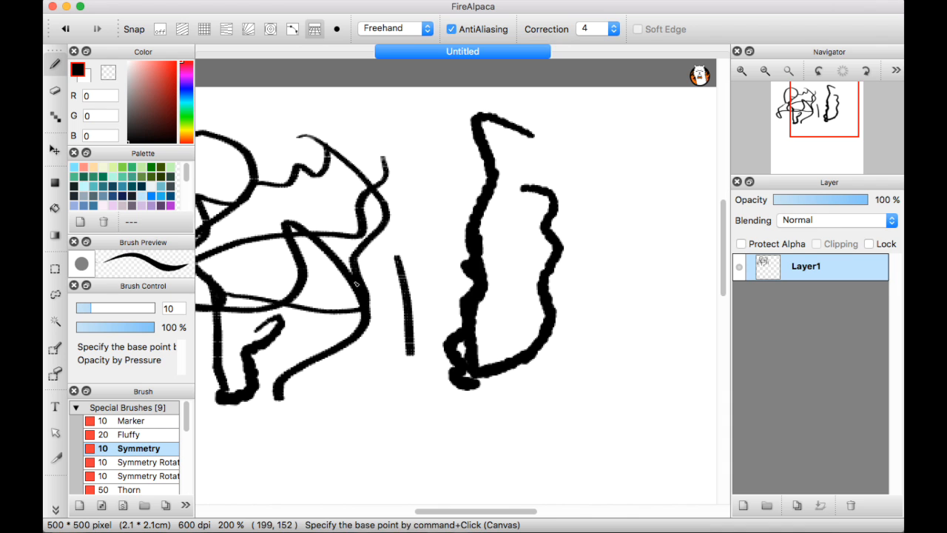
{"action": "scroll", "coordinate": [350, 187], "scroll_direction": "down", "scroll_amount": 3}
{"action": "scroll", "coordinate": [307, 256], "scroll_direction": "up", "scroll_amount": 1}
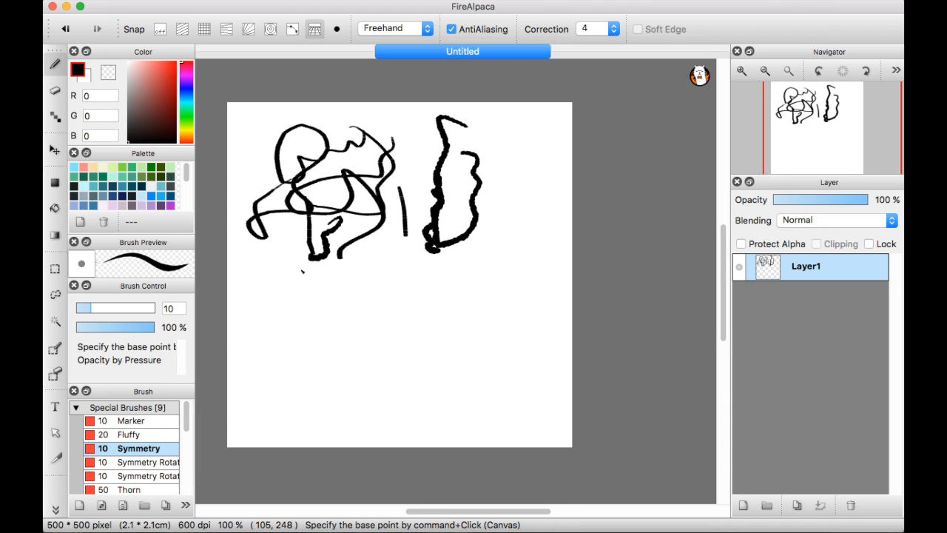
{"action": "scroll", "coordinate": [395, 260], "scroll_direction": "down", "scroll_amount": 1}
{"action": "mouse_move", "coordinate": [418, 251]}
{"action": "left_mouse_down"}
{"action": "mouse_move", "coordinate": [371, 299]}
{"action": "mouse_move", "coordinate": [362, 318]}
{"action": "mouse_move", "coordinate": [418, 337]}
{"action": "mouse_move", "coordinate": [393, 350]}
{"action": "mouse_move", "coordinate": [400, 362]}
{"action": "mouse_move", "coordinate": [393, 374]}
{"action": "mouse_move", "coordinate": [349, 376]}
{"action": "mouse_move", "coordinate": [330, 339]}
{"action": "mouse_move", "coordinate": [349, 262]}
{"action": "mouse_move", "coordinate": [438, 232]}
{"action": "mouse_move", "coordinate": [417, 242]}
{"action": "left_mouse_up"}
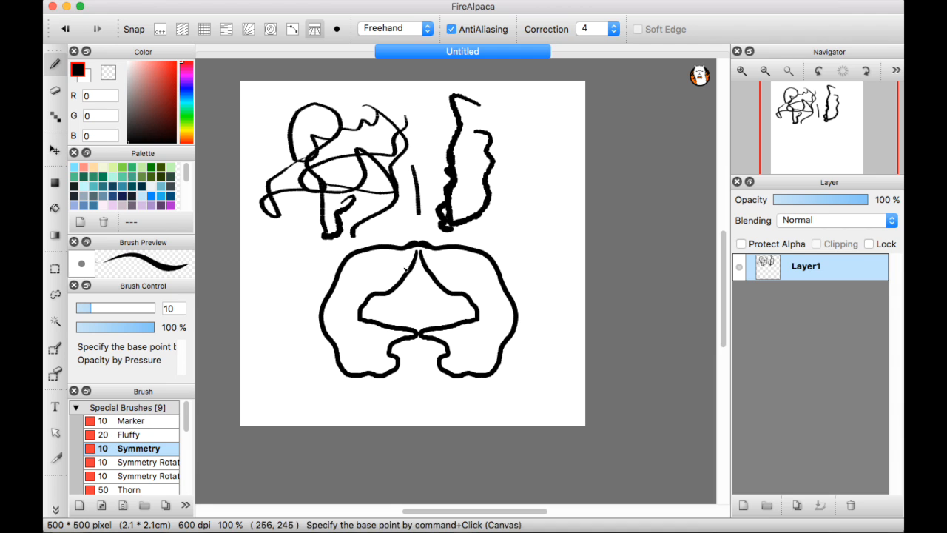
- Clear Layer1 and draw three separate five-petal flower shapes on it with the first rotational Symmetry brush at size 10
{"action": "left_click", "coordinate": [700, 75]}
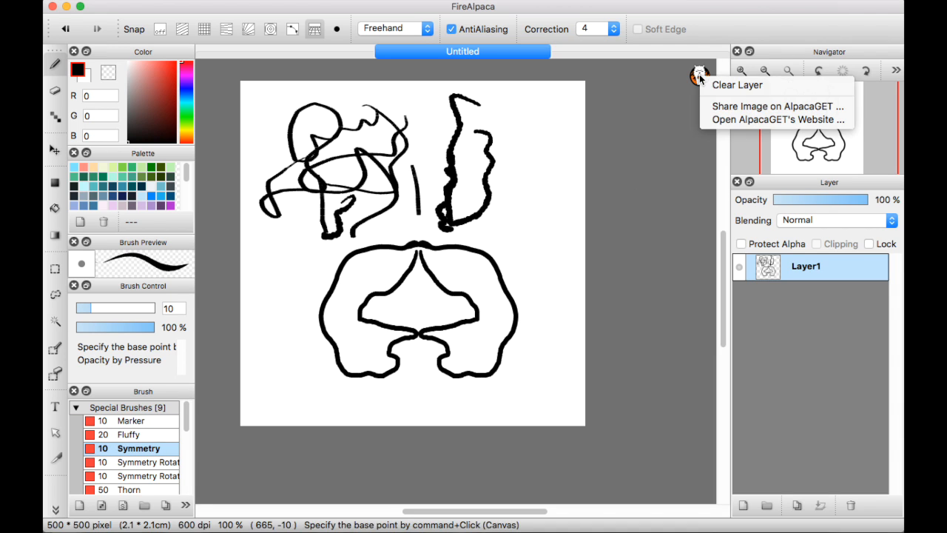
{"action": "left_click", "coordinate": [722, 65]}
{"action": "left_click", "coordinate": [148, 462]}
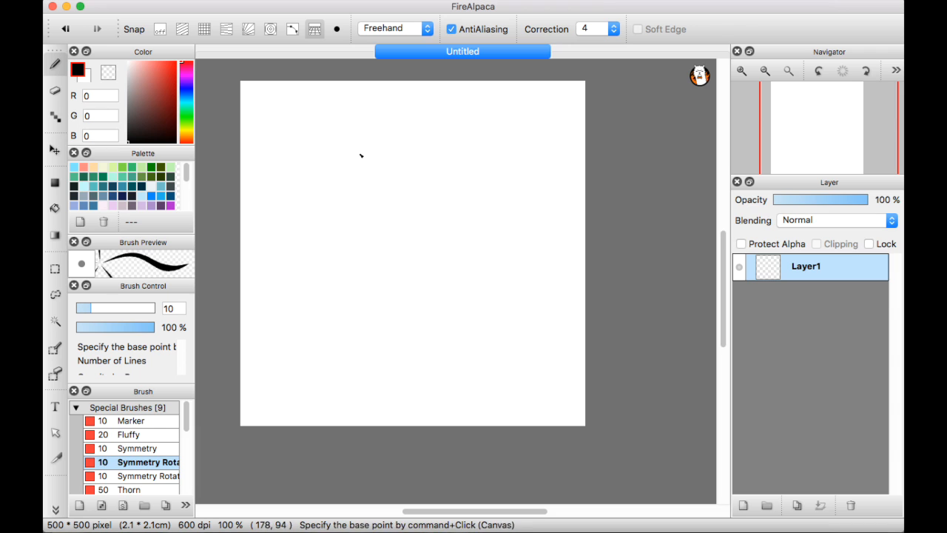
{"action": "mouse_move", "coordinate": [357, 117]}
{"action": "left_mouse_down"}
{"action": "mouse_move", "coordinate": [333, 139]}
{"action": "mouse_move", "coordinate": [340, 153]}
{"action": "mouse_move", "coordinate": [356, 151]}
{"action": "left_mouse_up"}
{"action": "mouse_move", "coordinate": [437, 245]}
{"action": "left_mouse_down"}
{"action": "mouse_move", "coordinate": [425, 210]}
{"action": "mouse_move", "coordinate": [396, 202]}
{"action": "mouse_move", "coordinate": [435, 236]}
{"action": "left_mouse_up"}
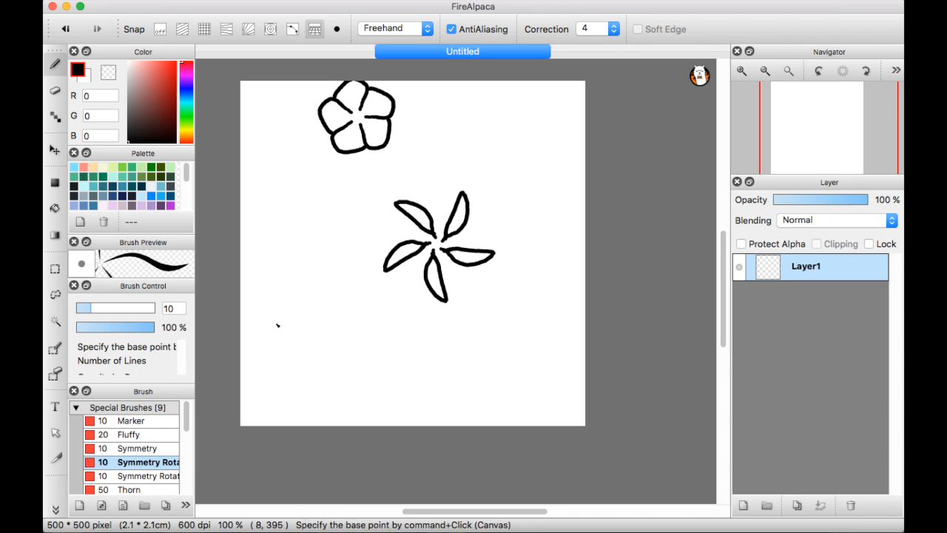
{"action": "mouse_move", "coordinate": [368, 315]}
{"action": "left_mouse_down"}
{"action": "mouse_move", "coordinate": [365, 275]}
{"action": "mouse_move", "coordinate": [347, 264]}
{"action": "mouse_move", "coordinate": [362, 310]}
{"action": "left_mouse_up"}
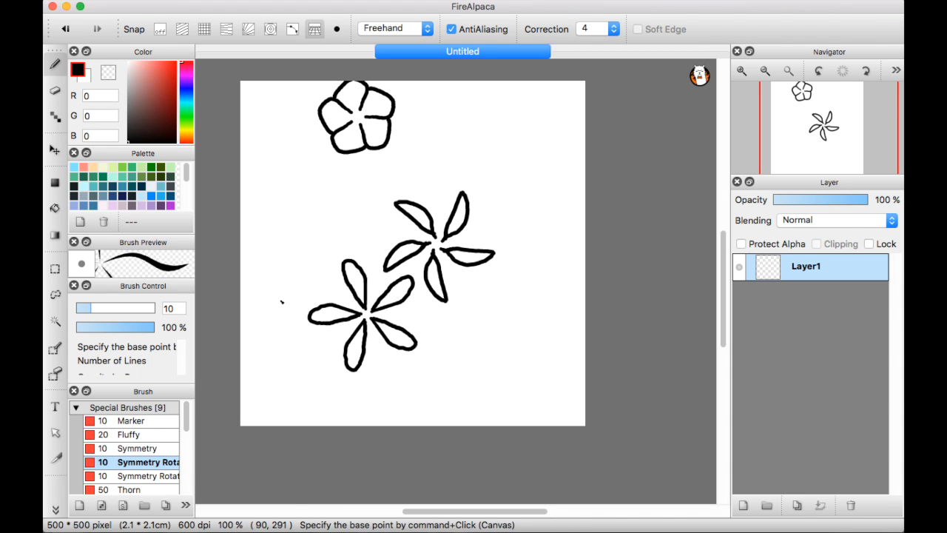